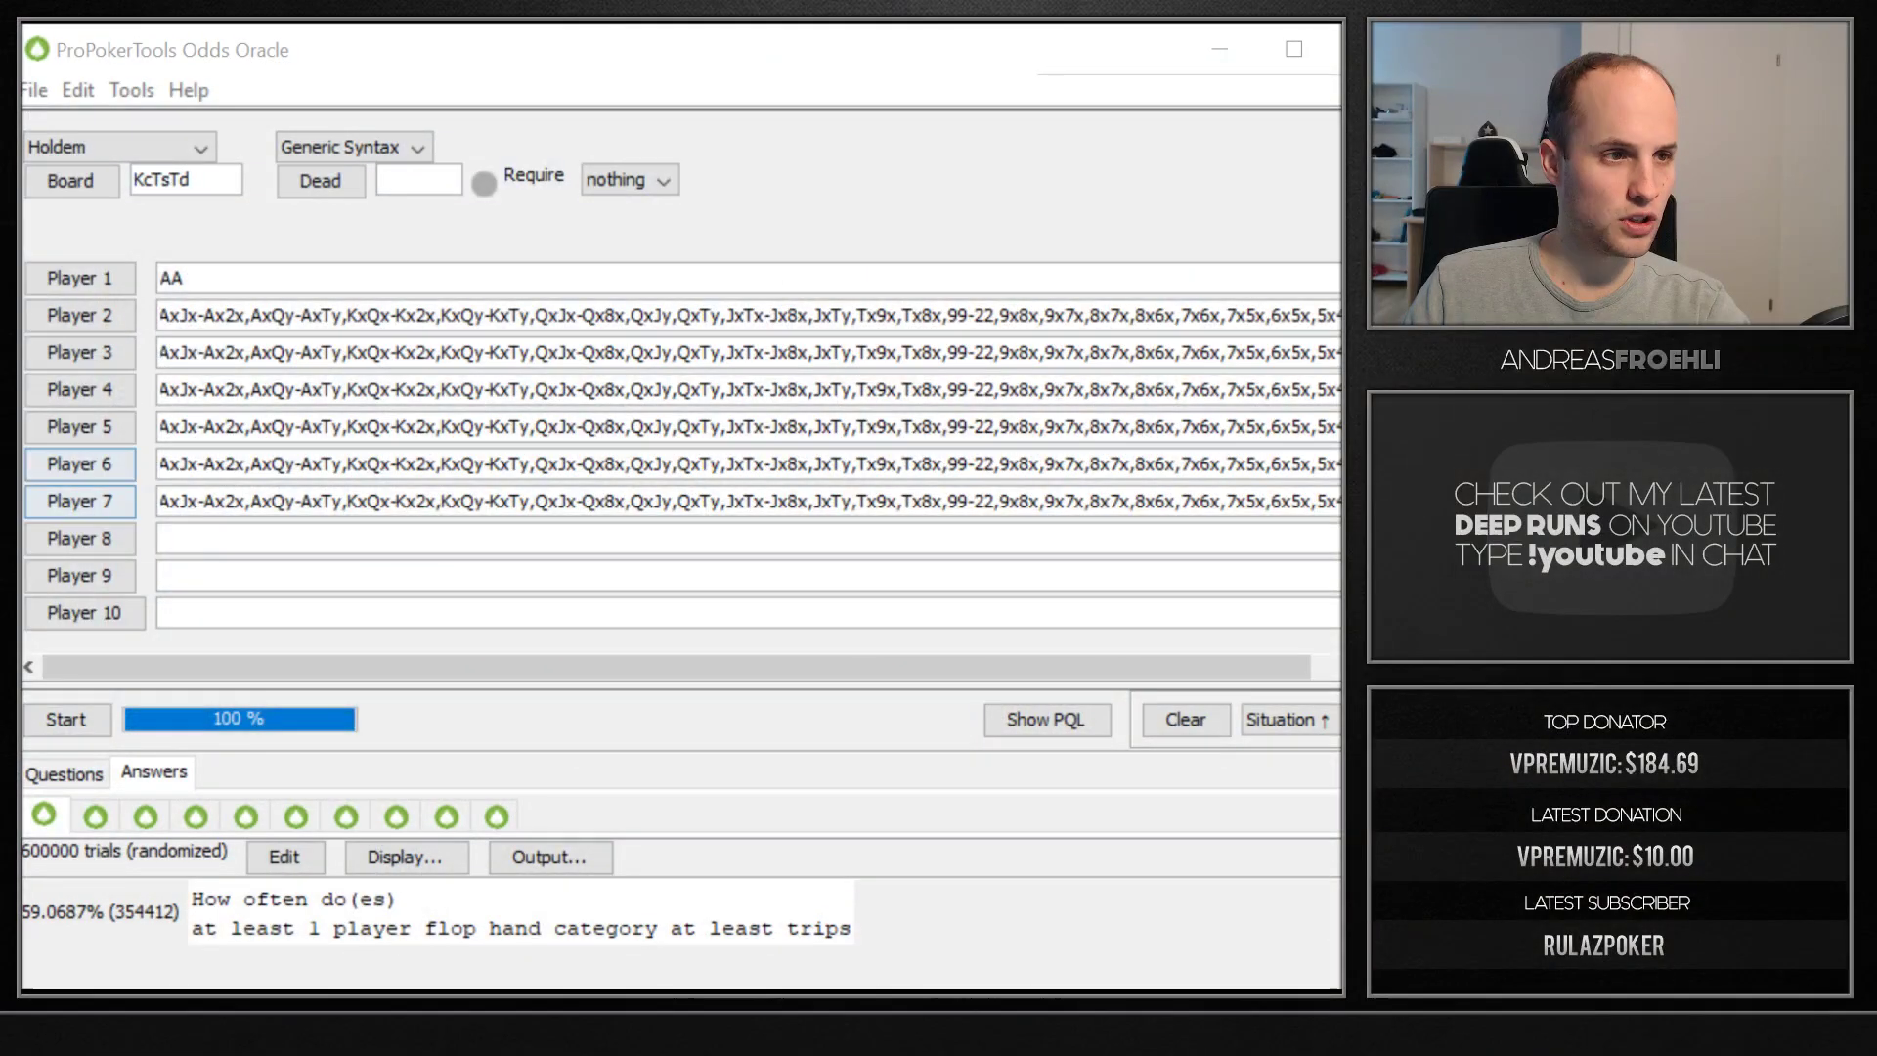
Select Holdem as the game and set Player 1's hand to AK.
click(114, 146)
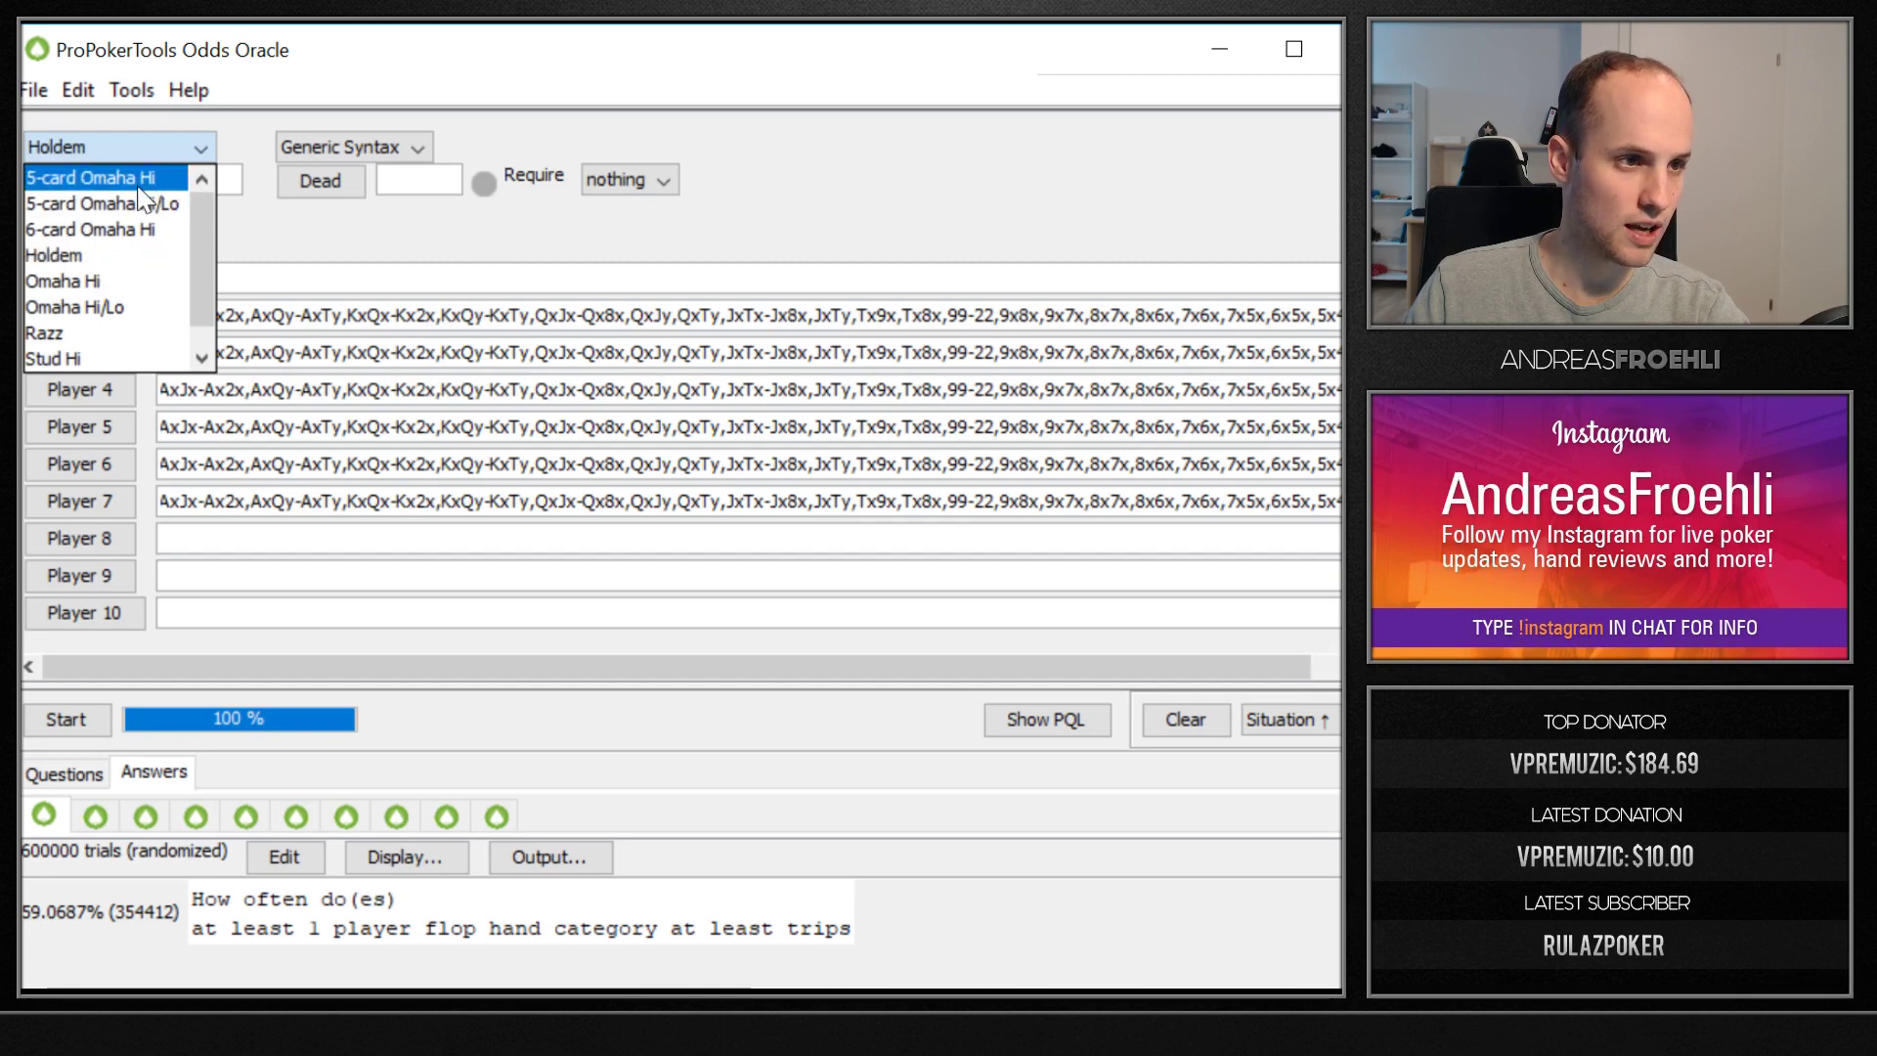
click(126, 262)
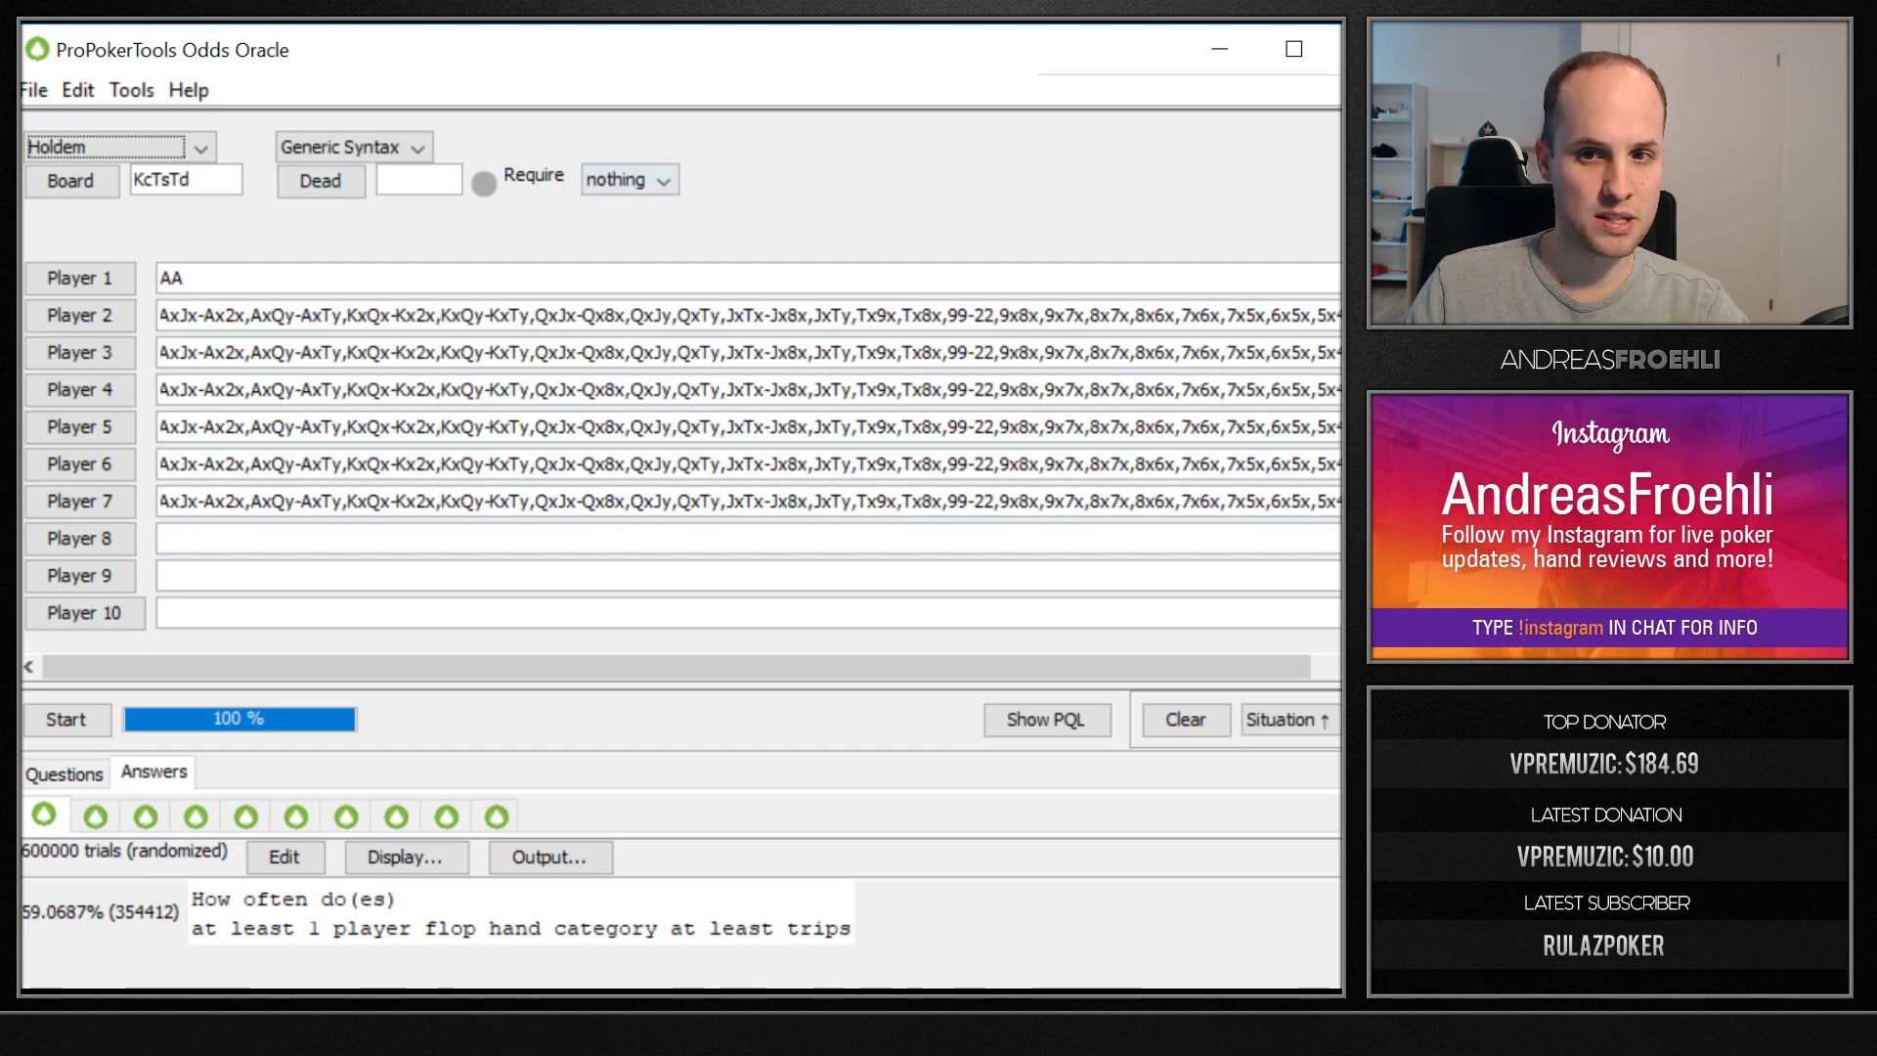
key(alt+Tab)
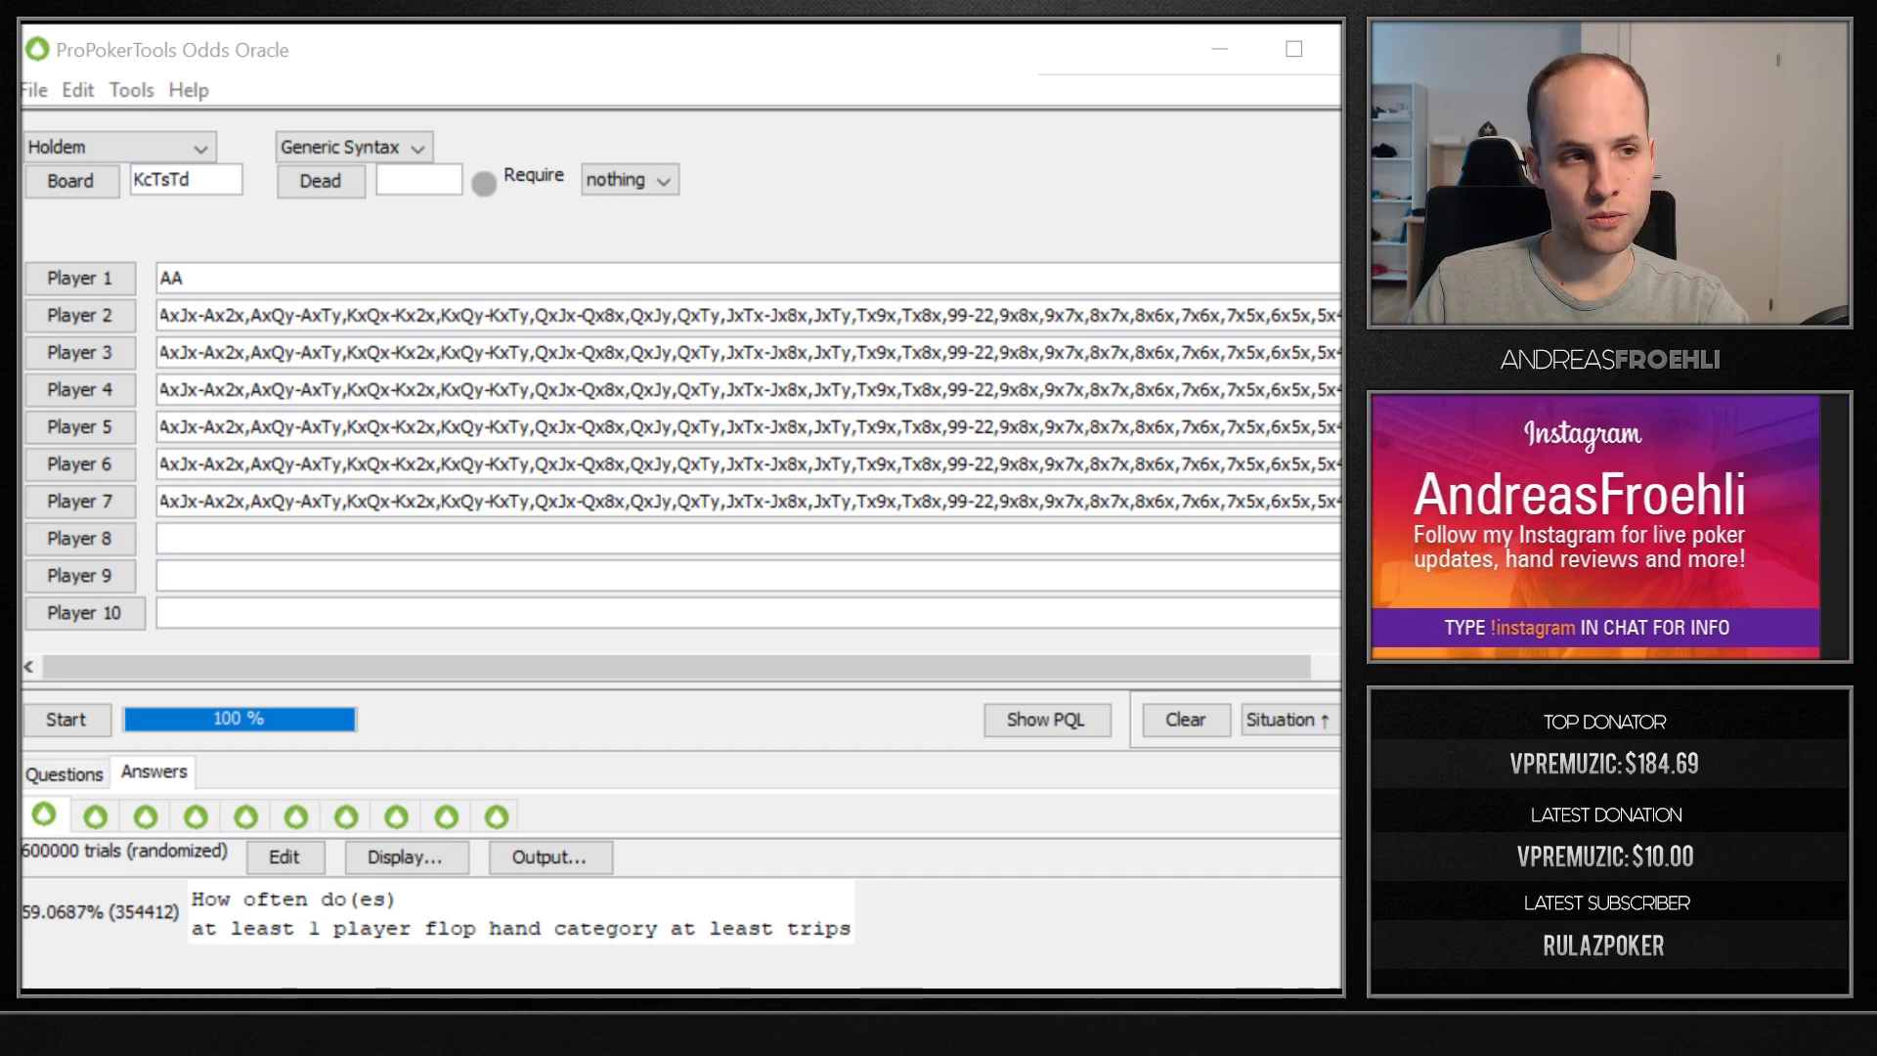
double_click(162, 179)
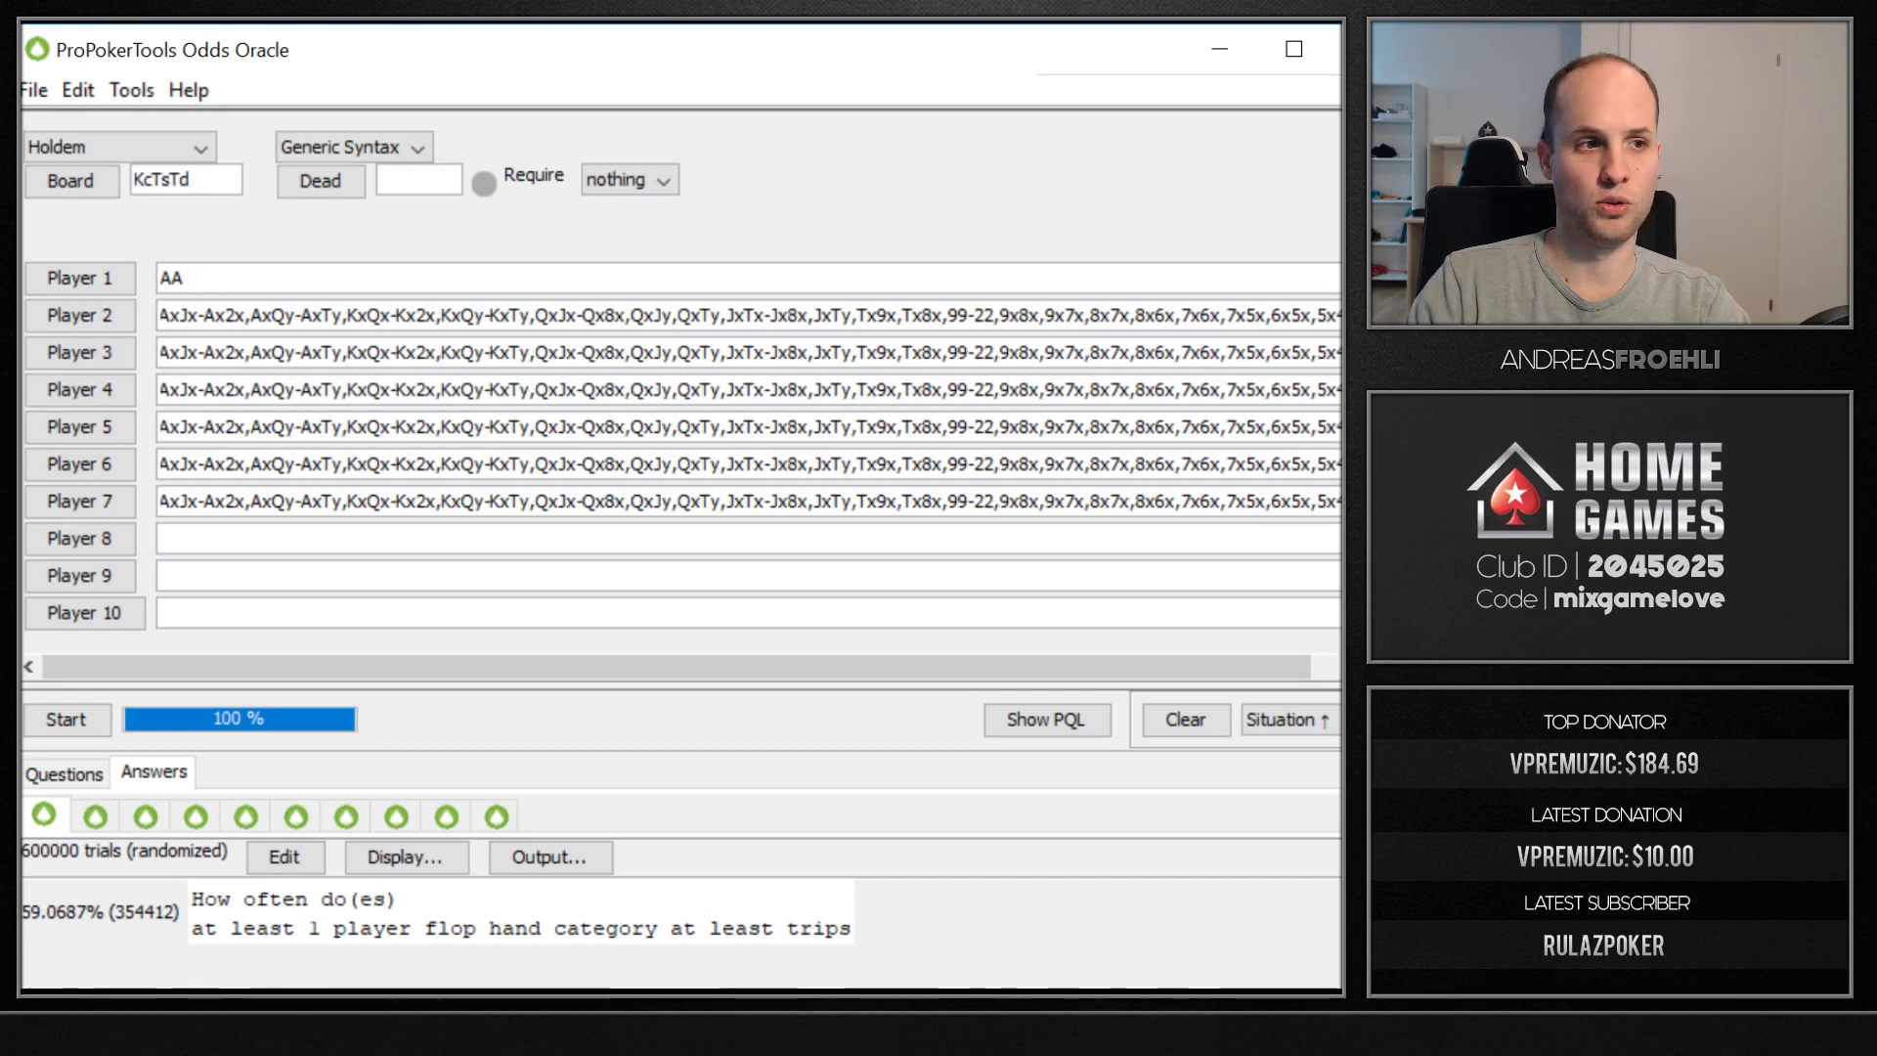
key(BackSpace)
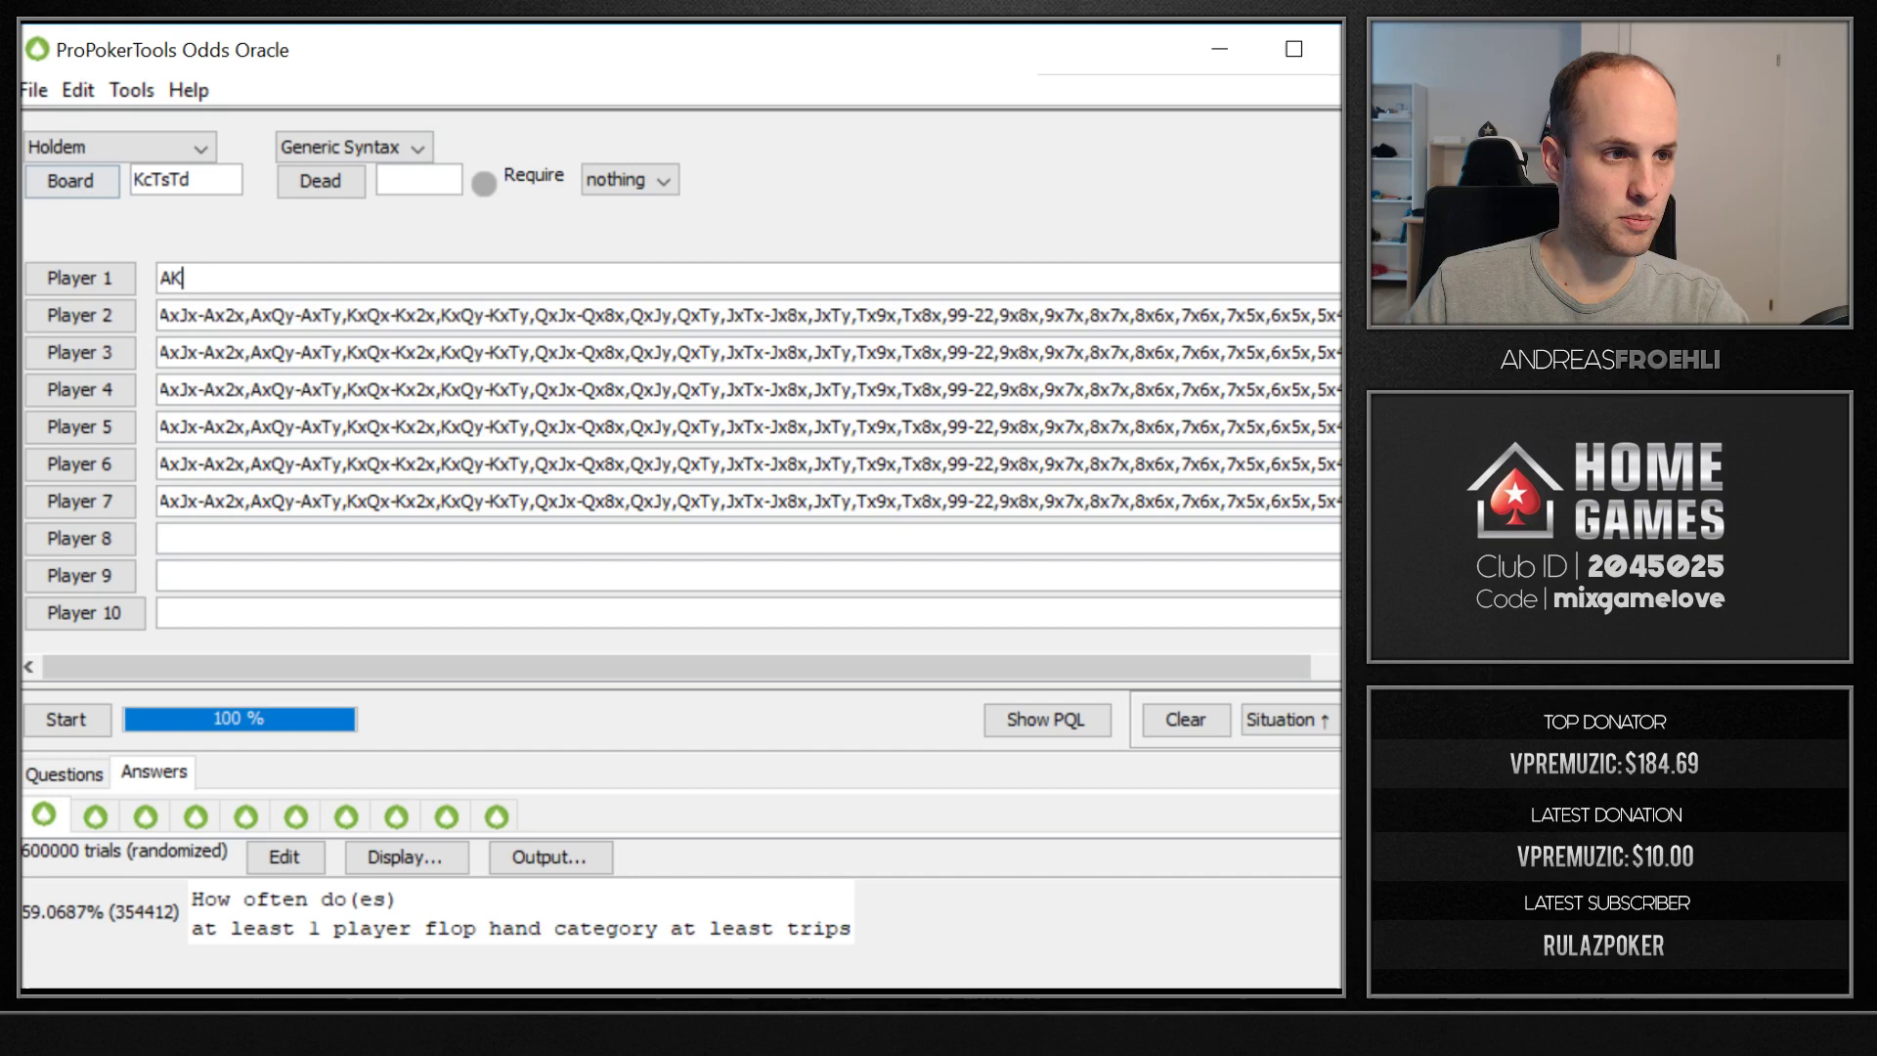
double_click(162, 179)
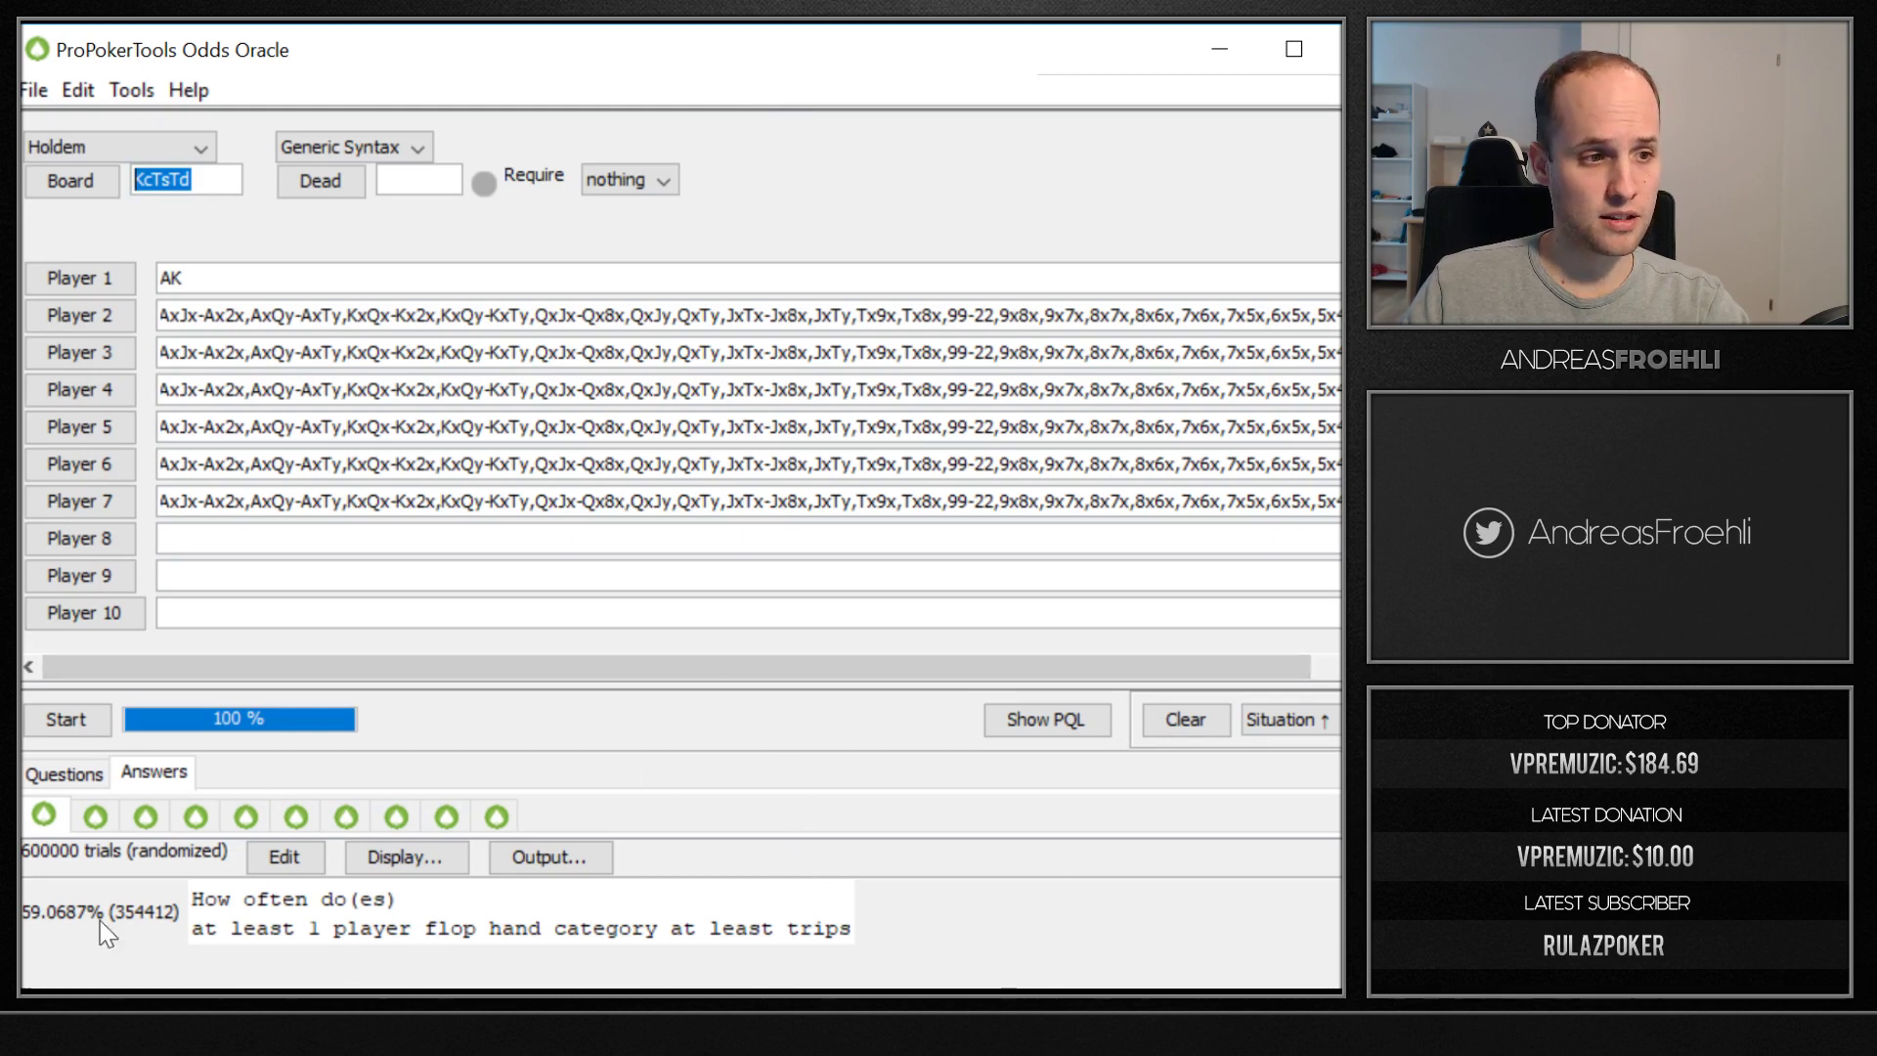
Restart the first question as a How often question with at least 1 player as its subject.
click(44, 775)
click(39, 819)
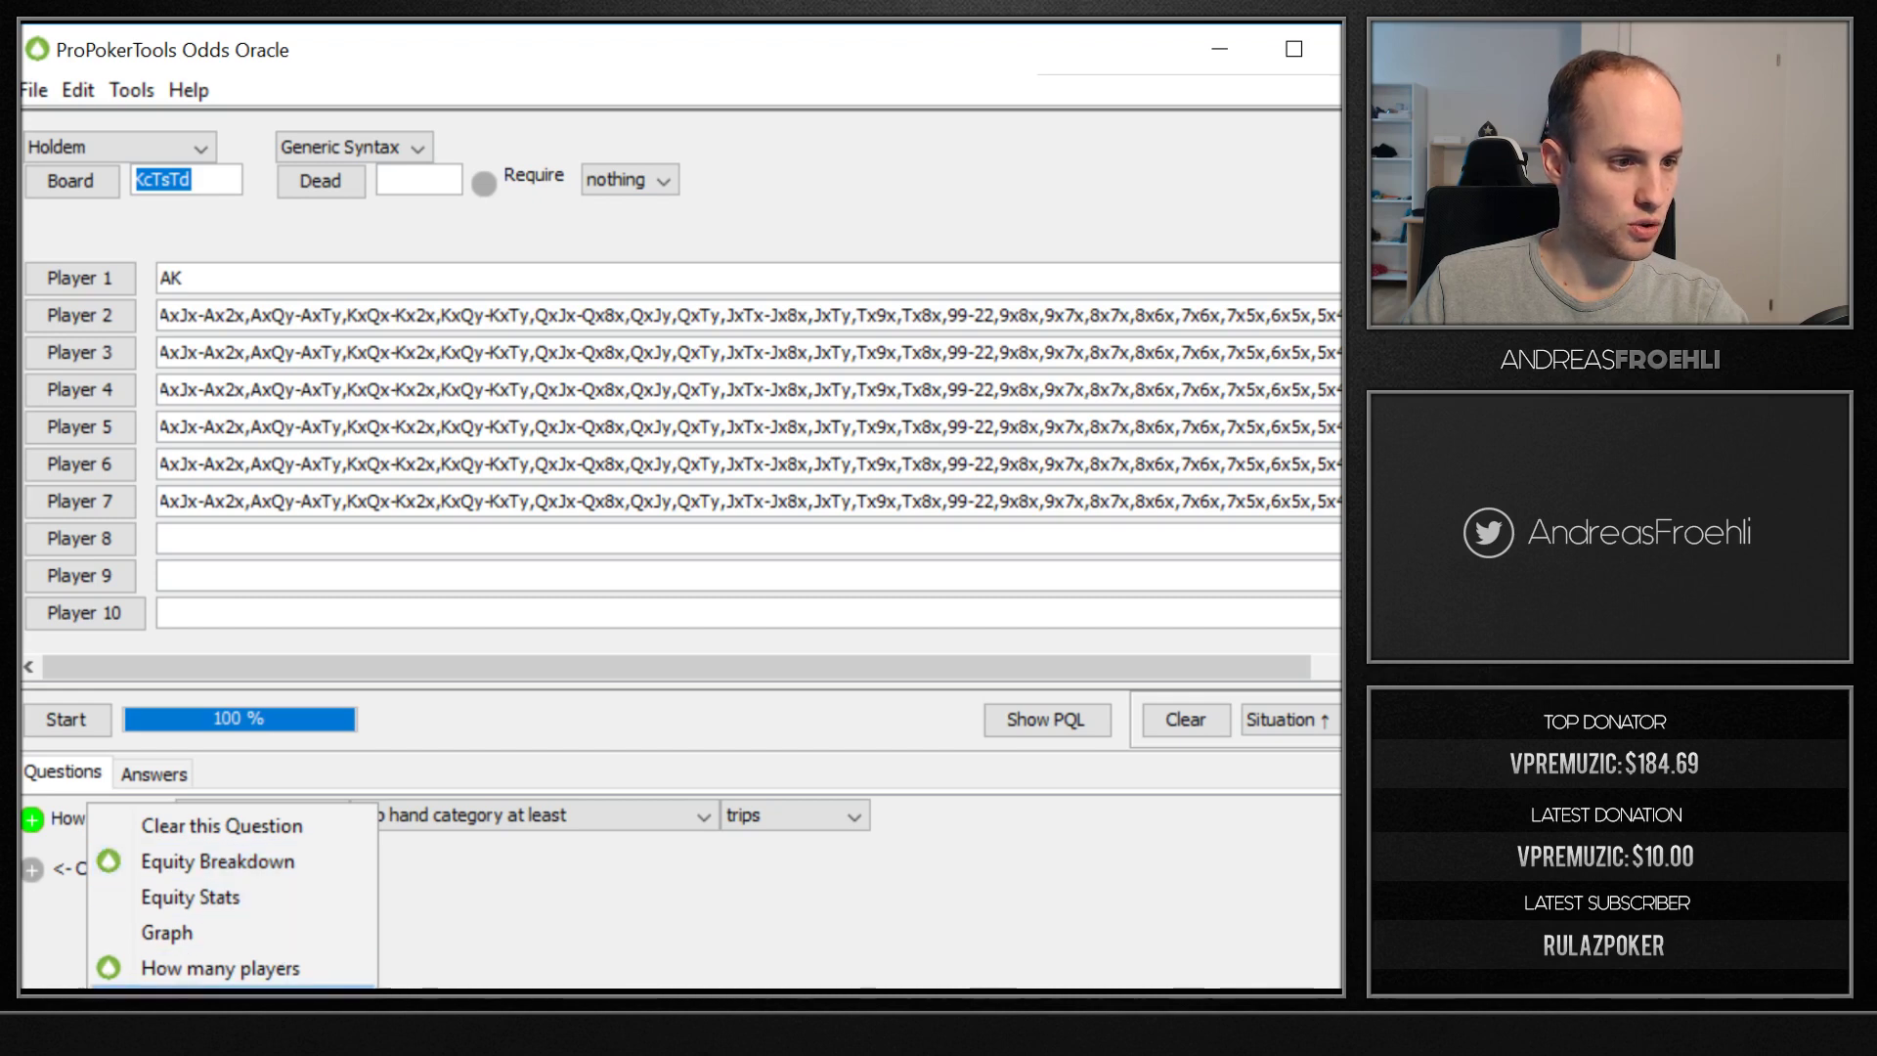
click(220, 968)
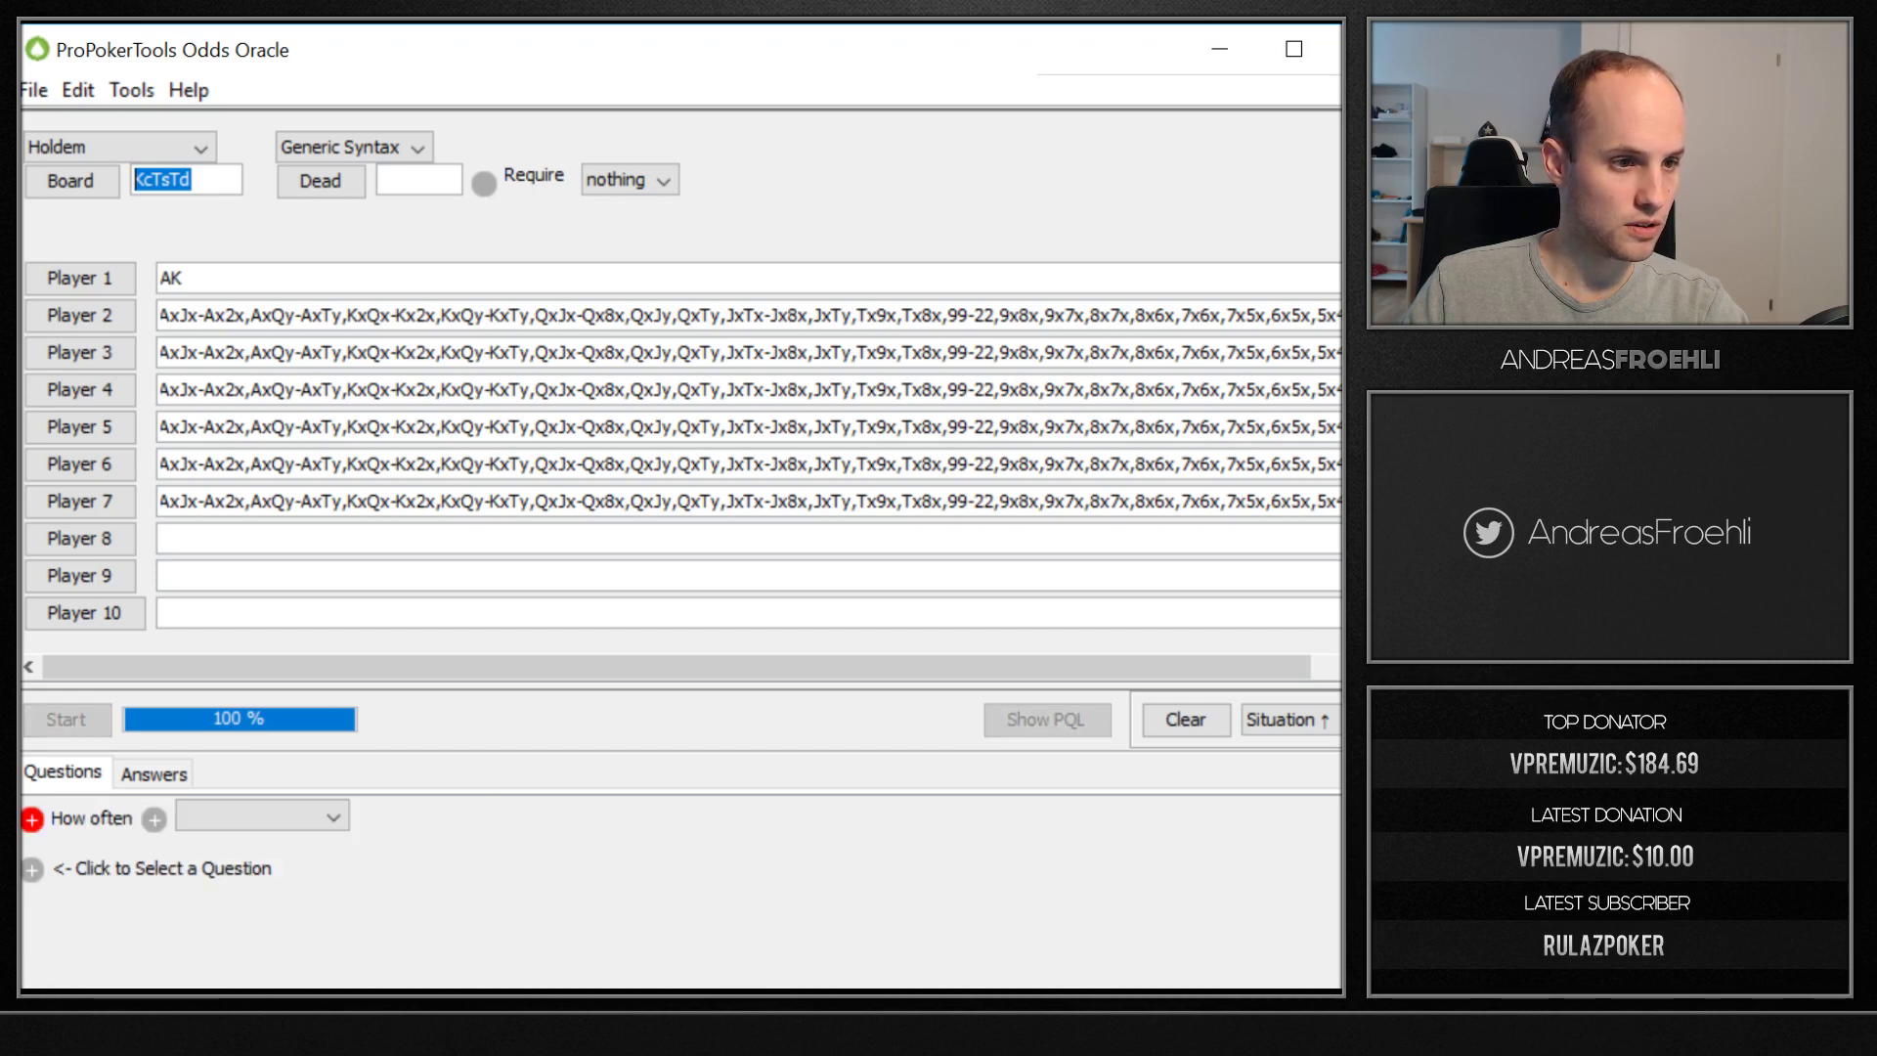
click(268, 819)
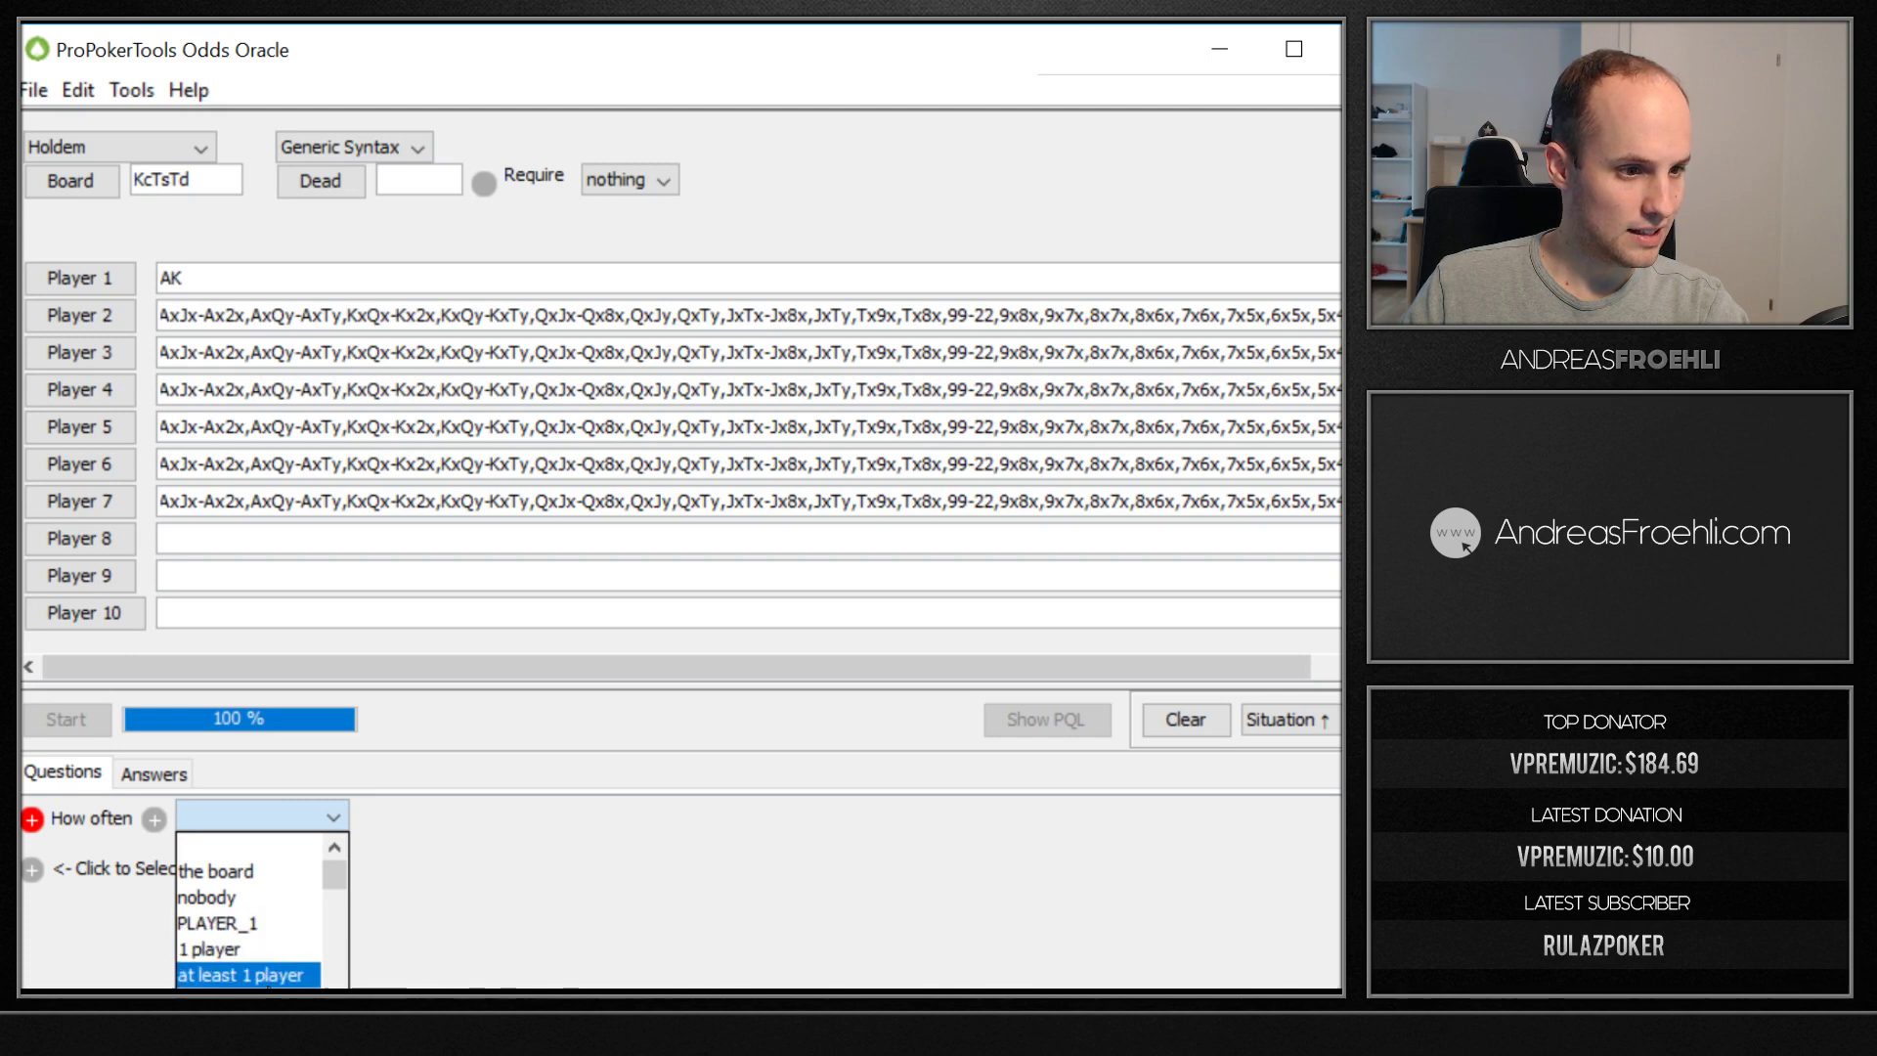
click(244, 975)
Set the question's condition to flop hand category at least trips and run the simulation.
click(483, 825)
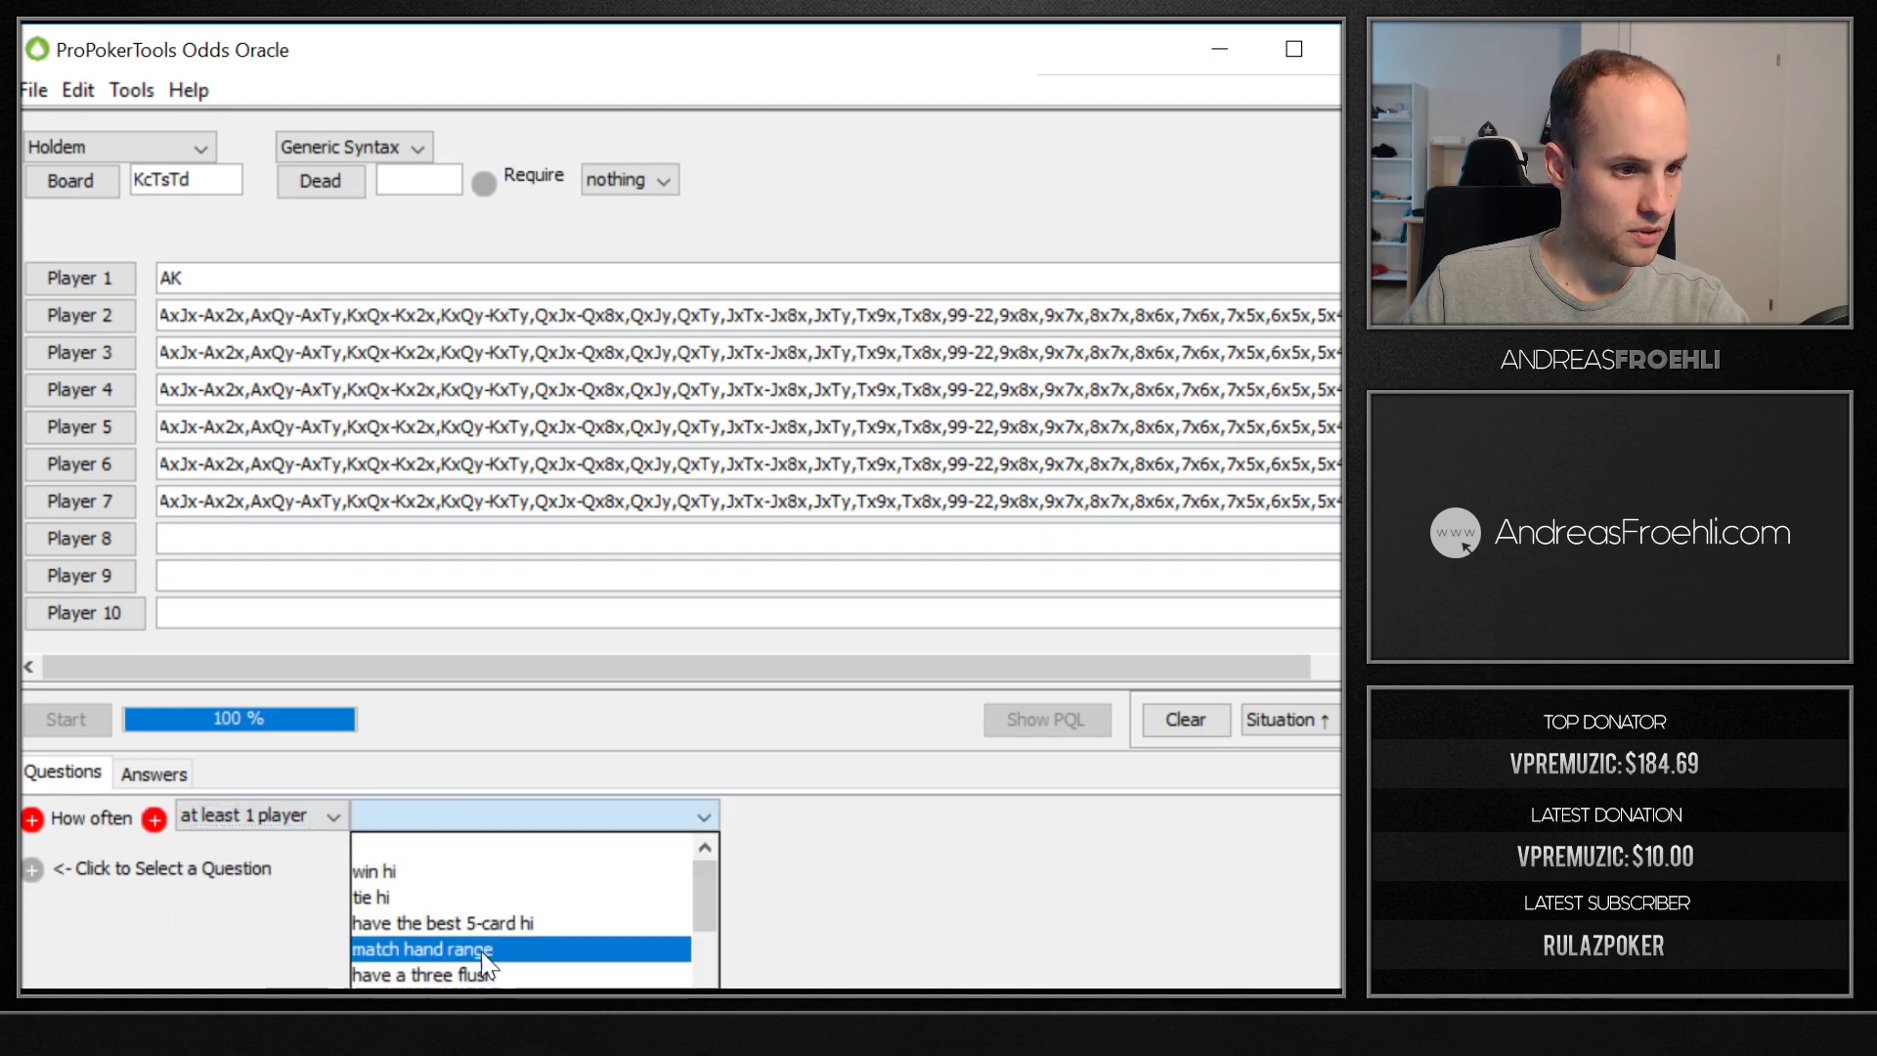
click(488, 947)
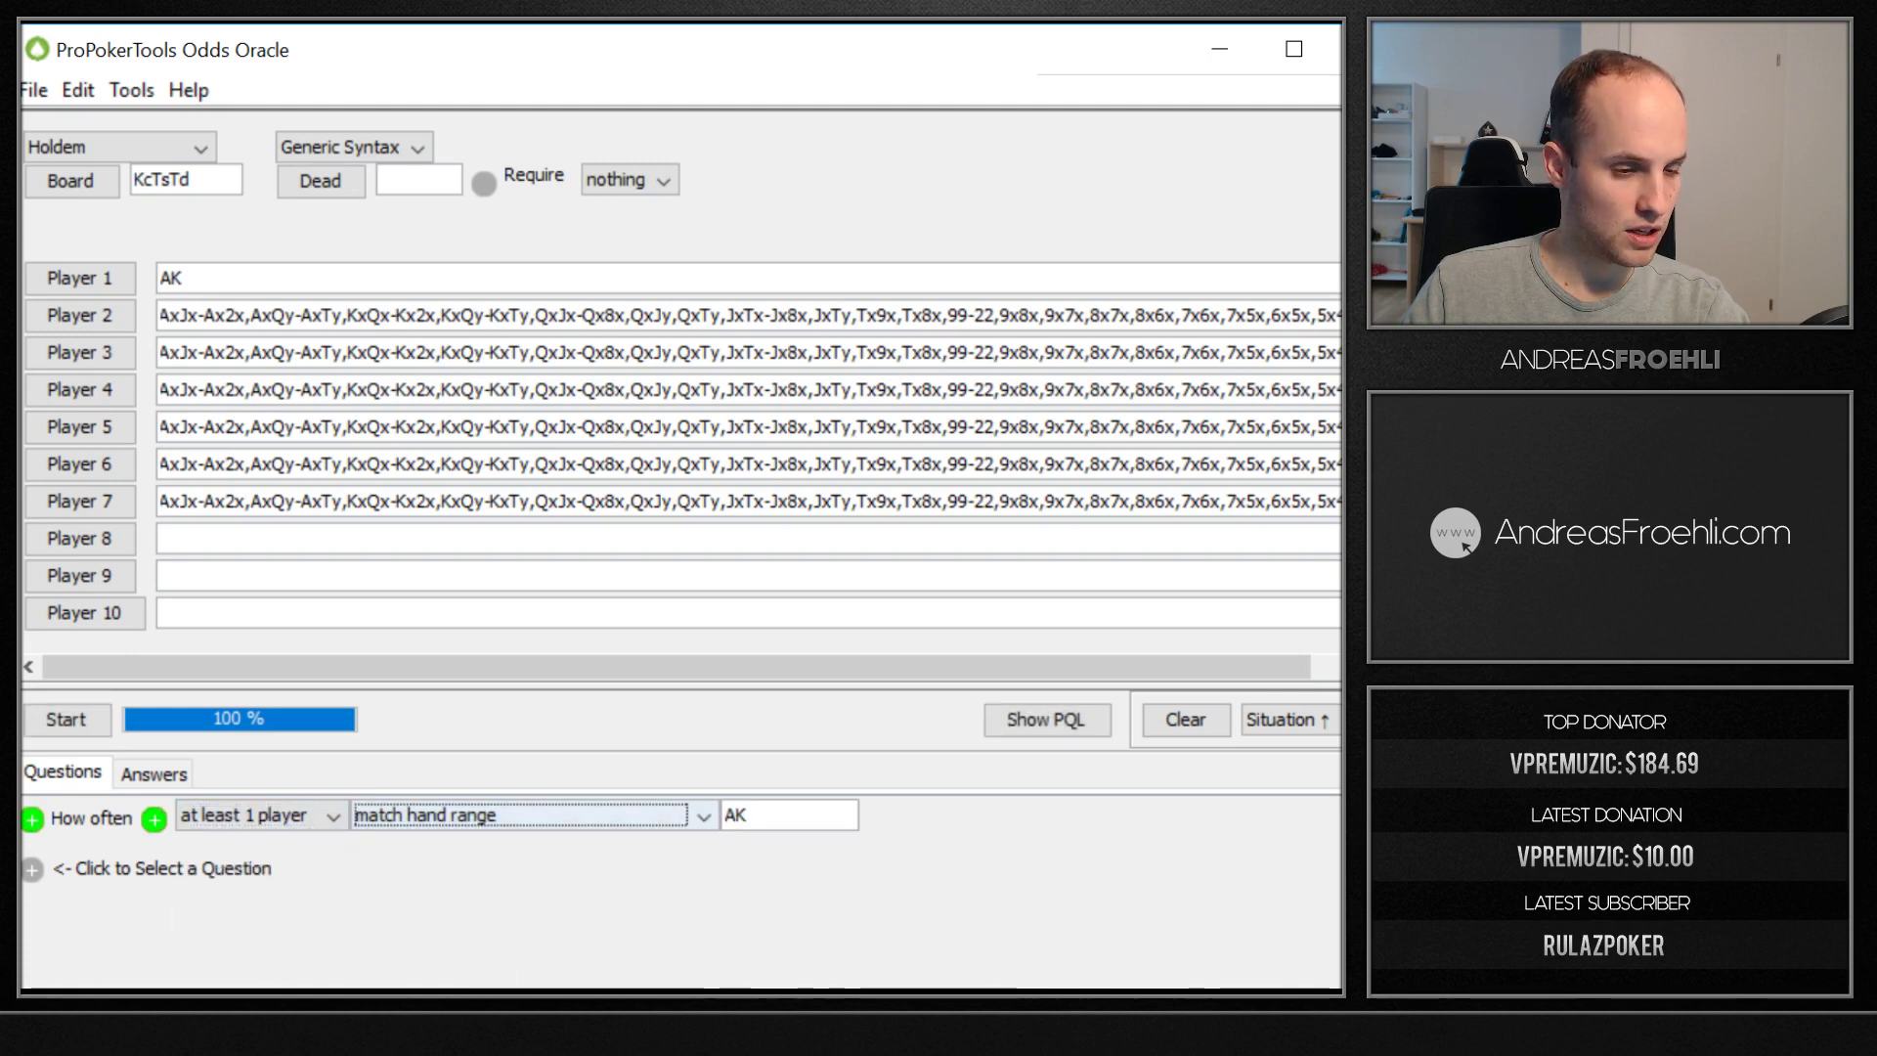
click(658, 818)
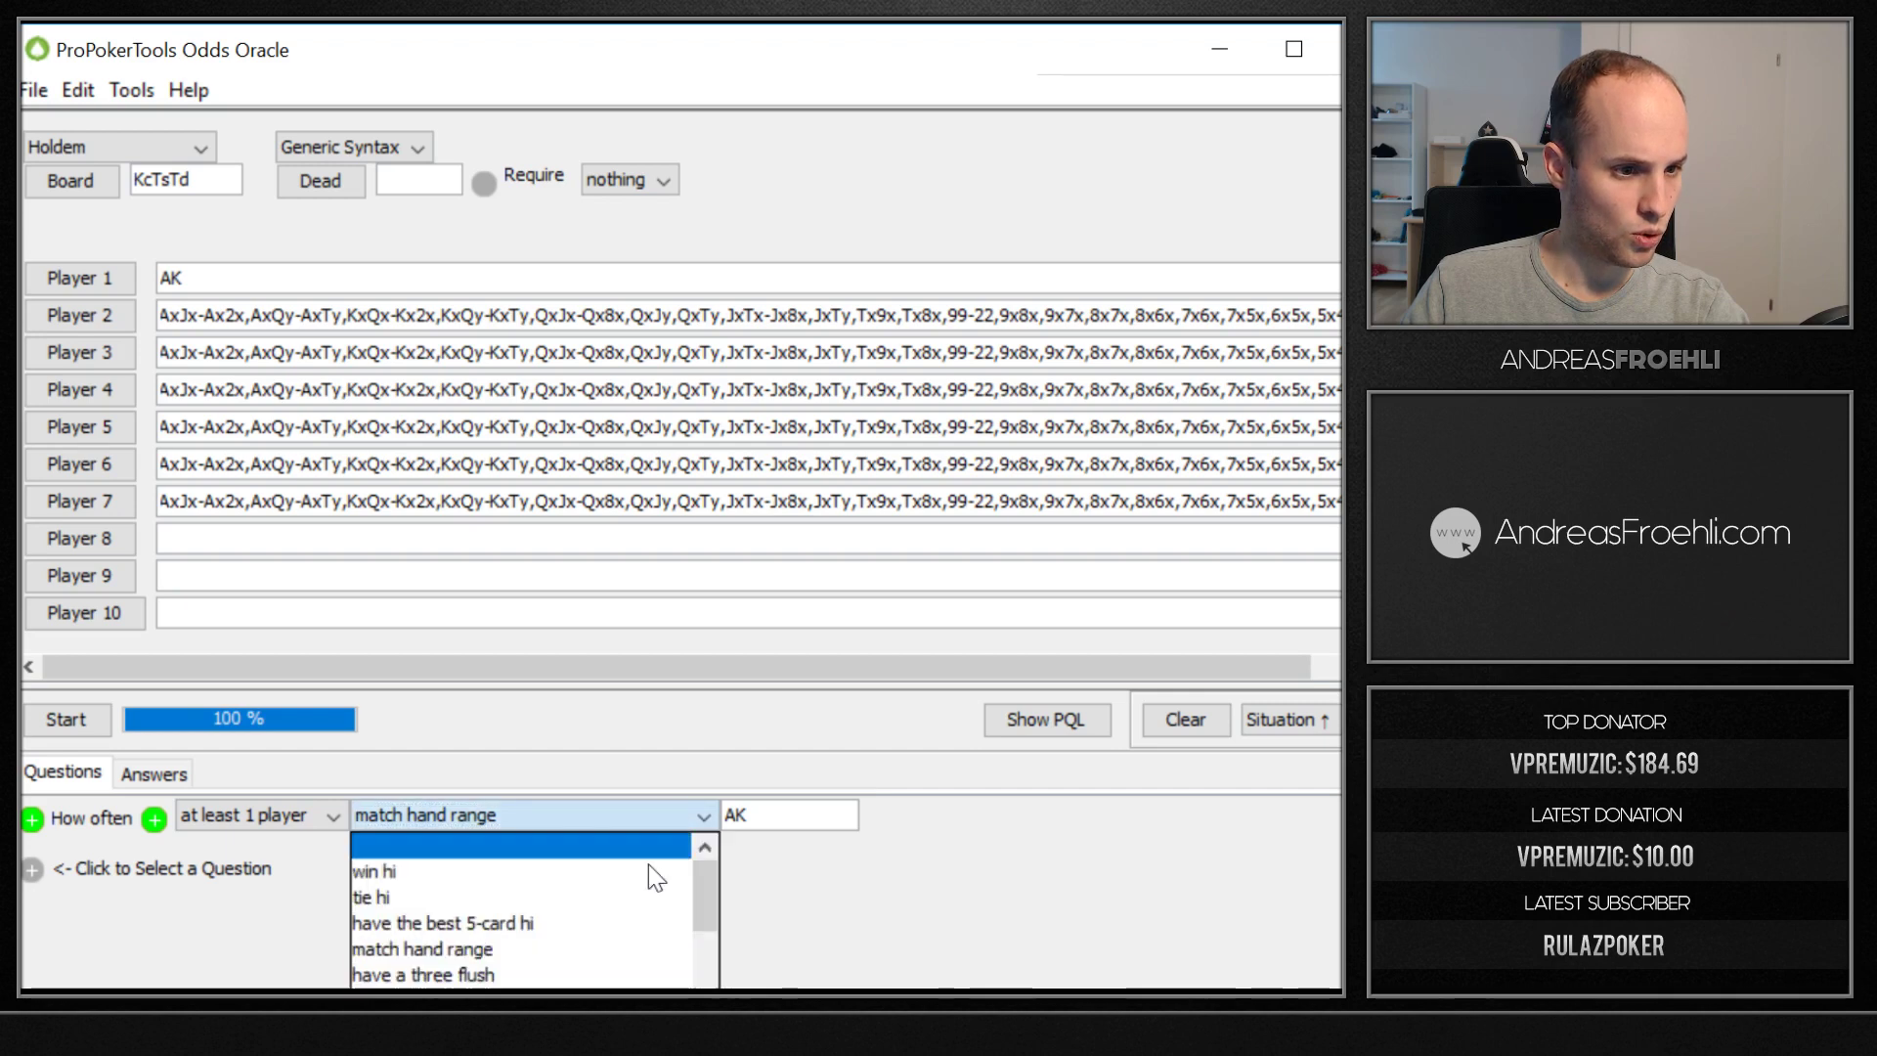
scroll(626, 963, down, 3)
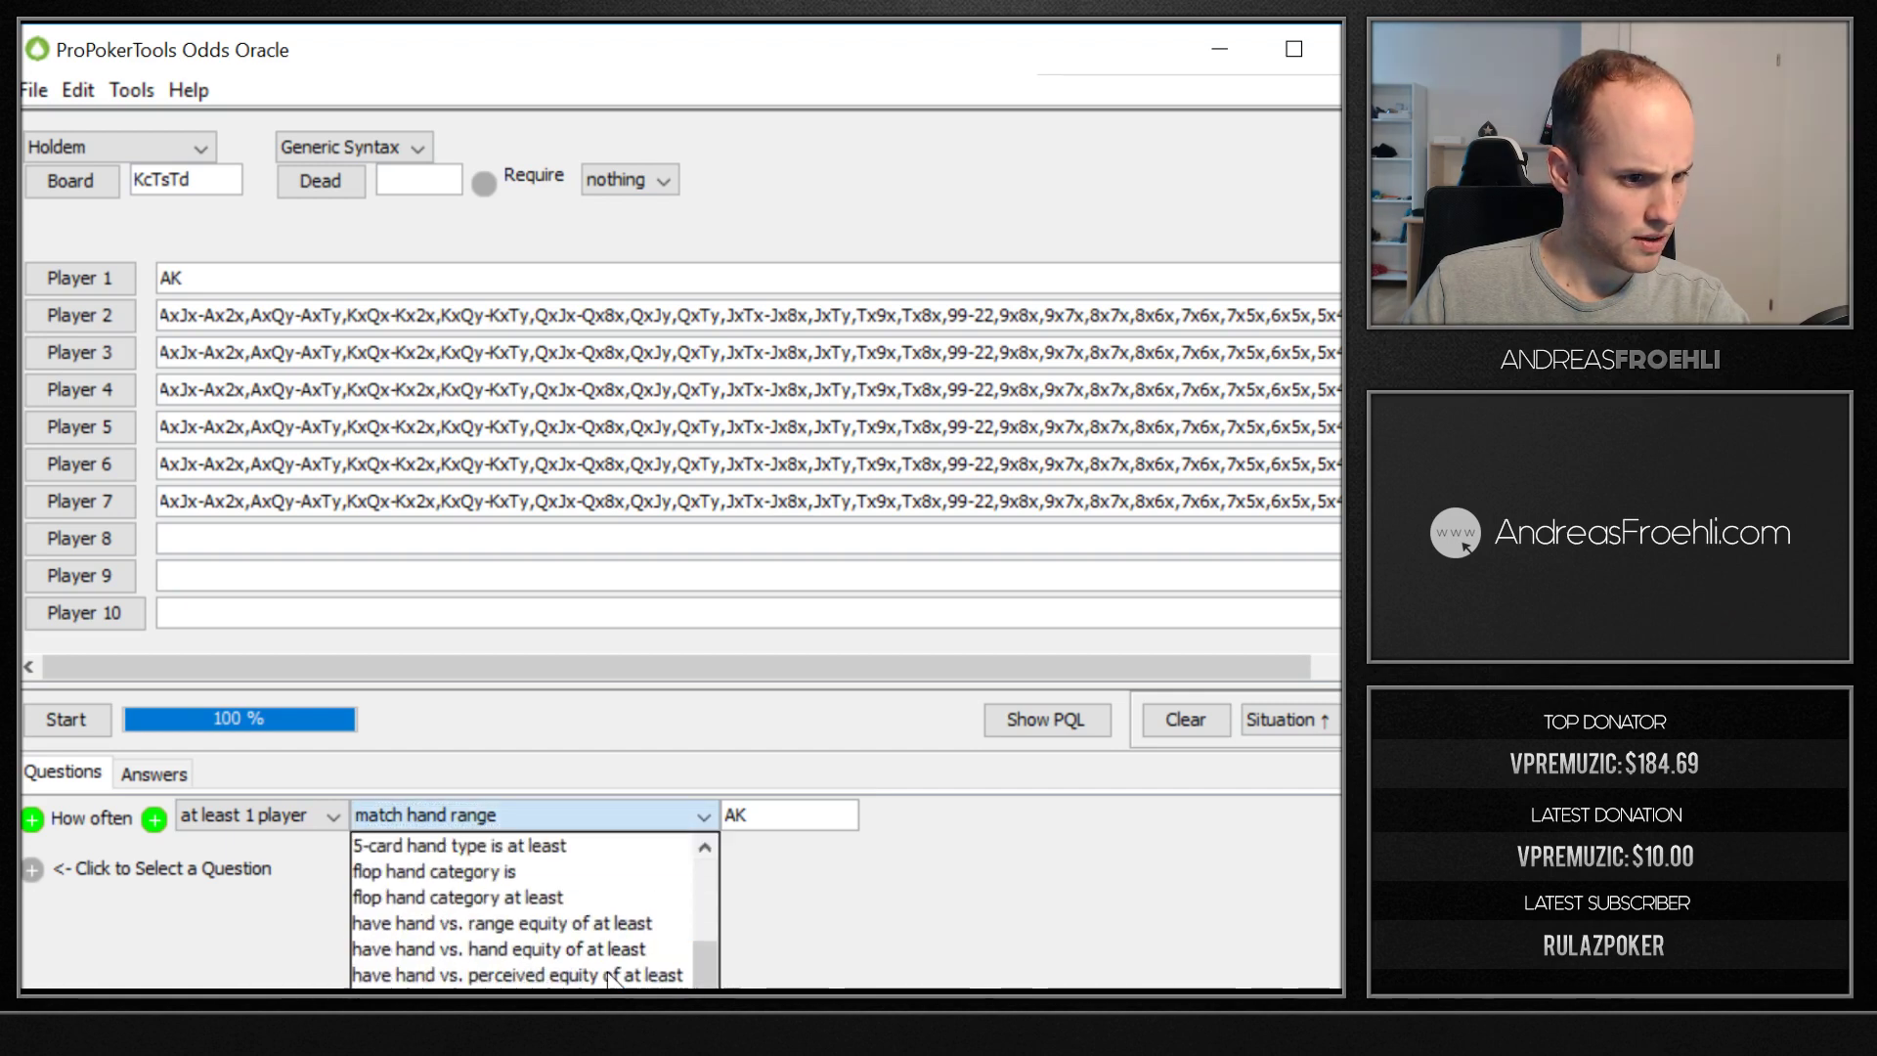
click(626, 897)
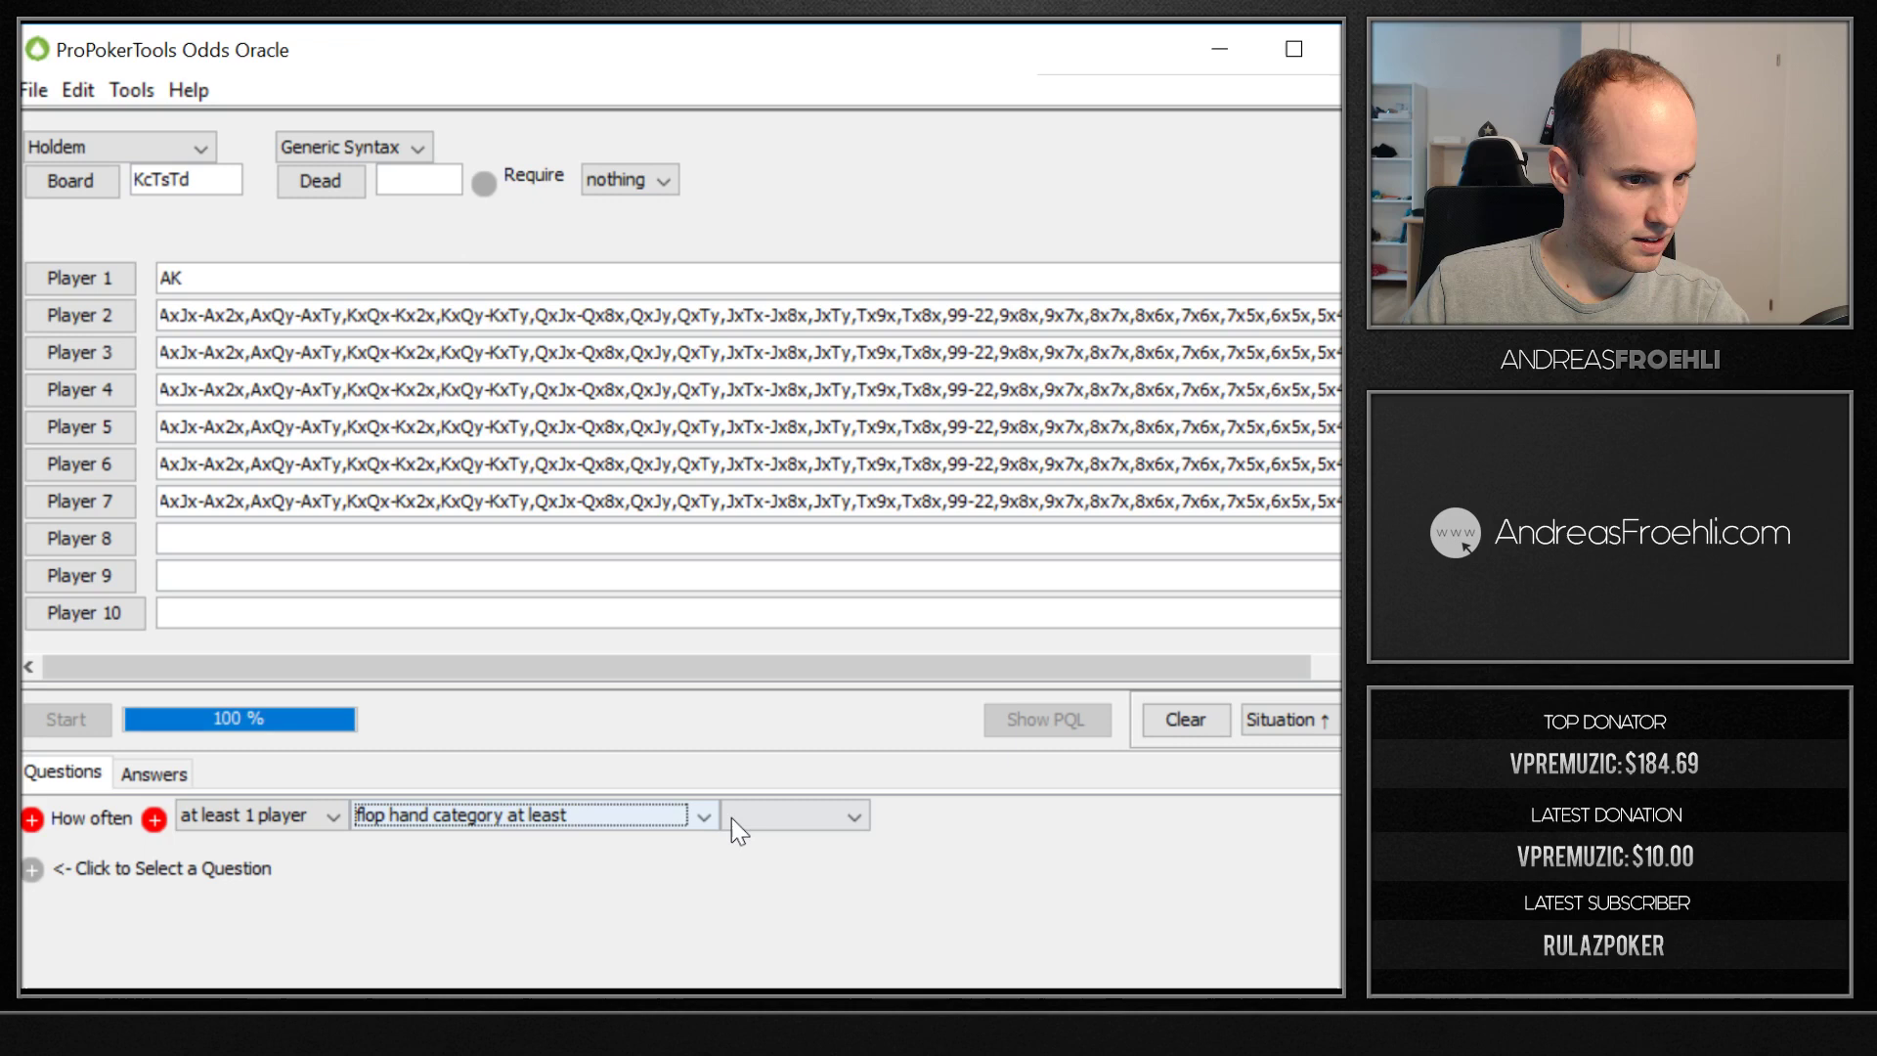
click(732, 817)
scroll(797, 923, down, 2)
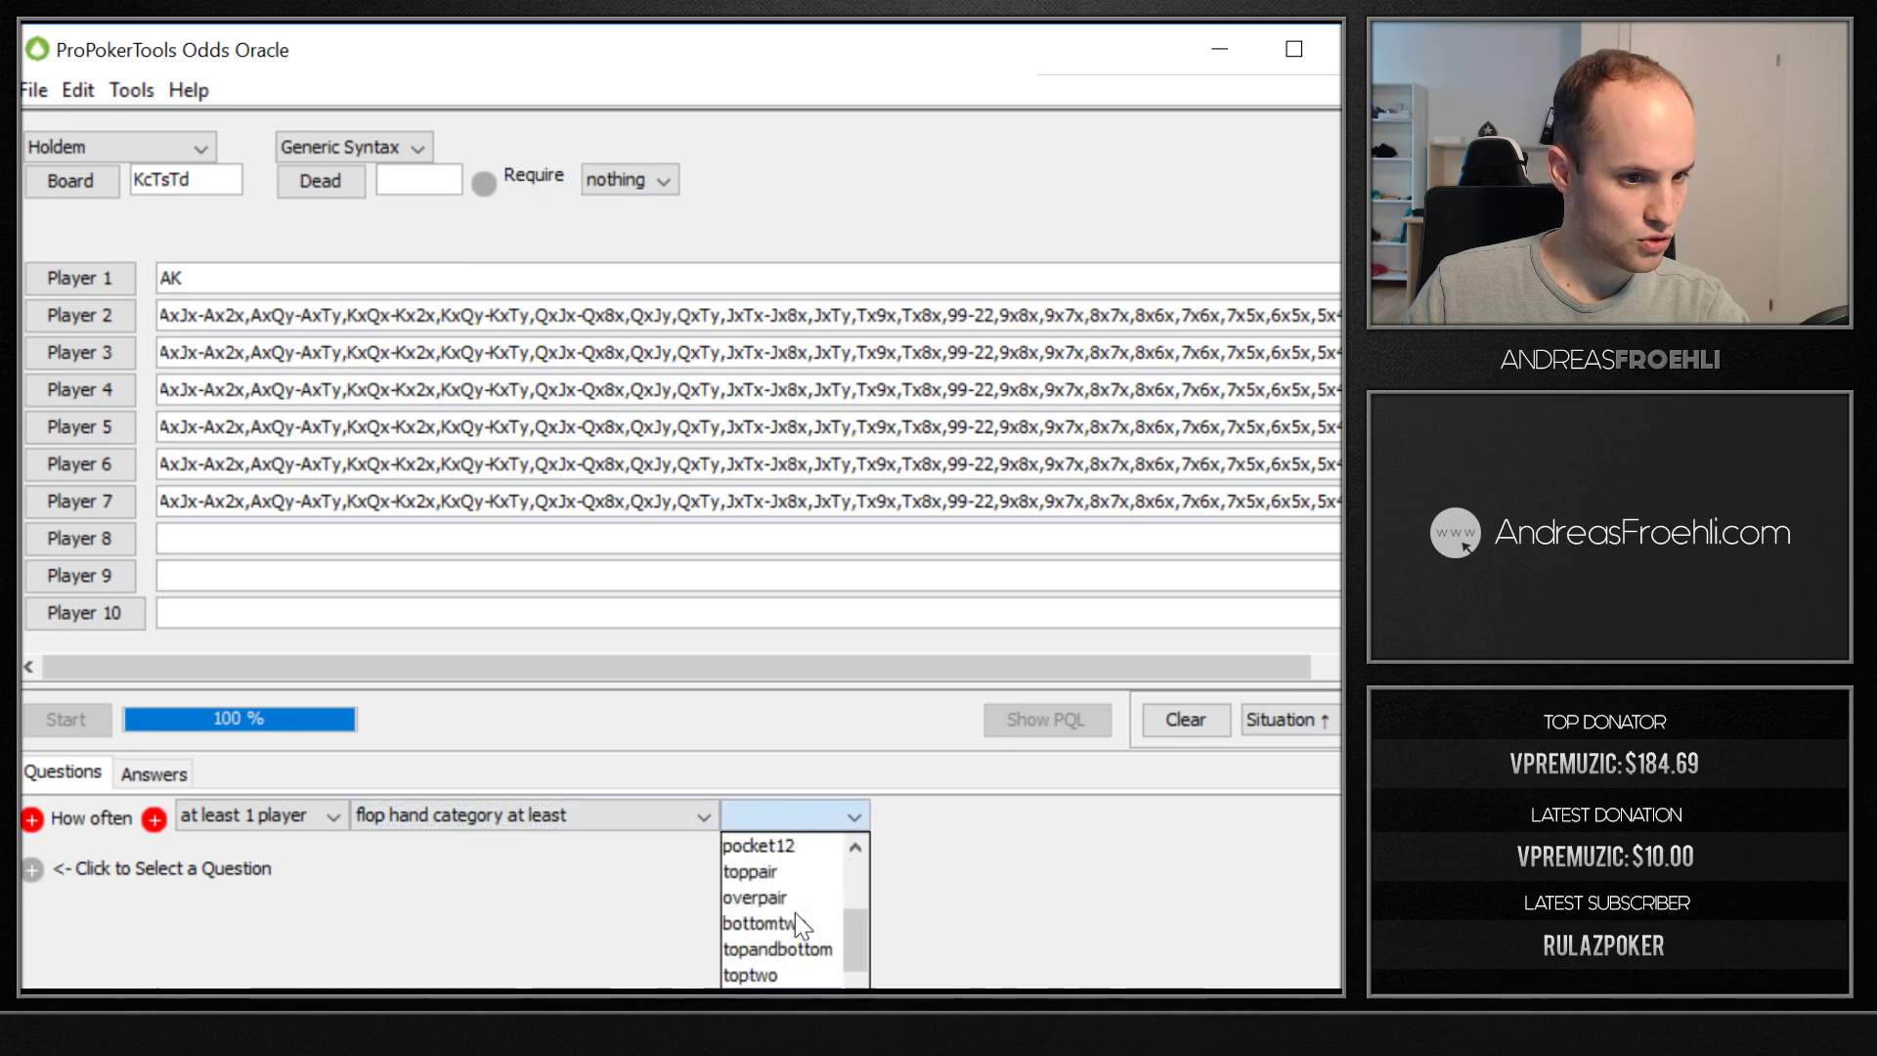
click(765, 978)
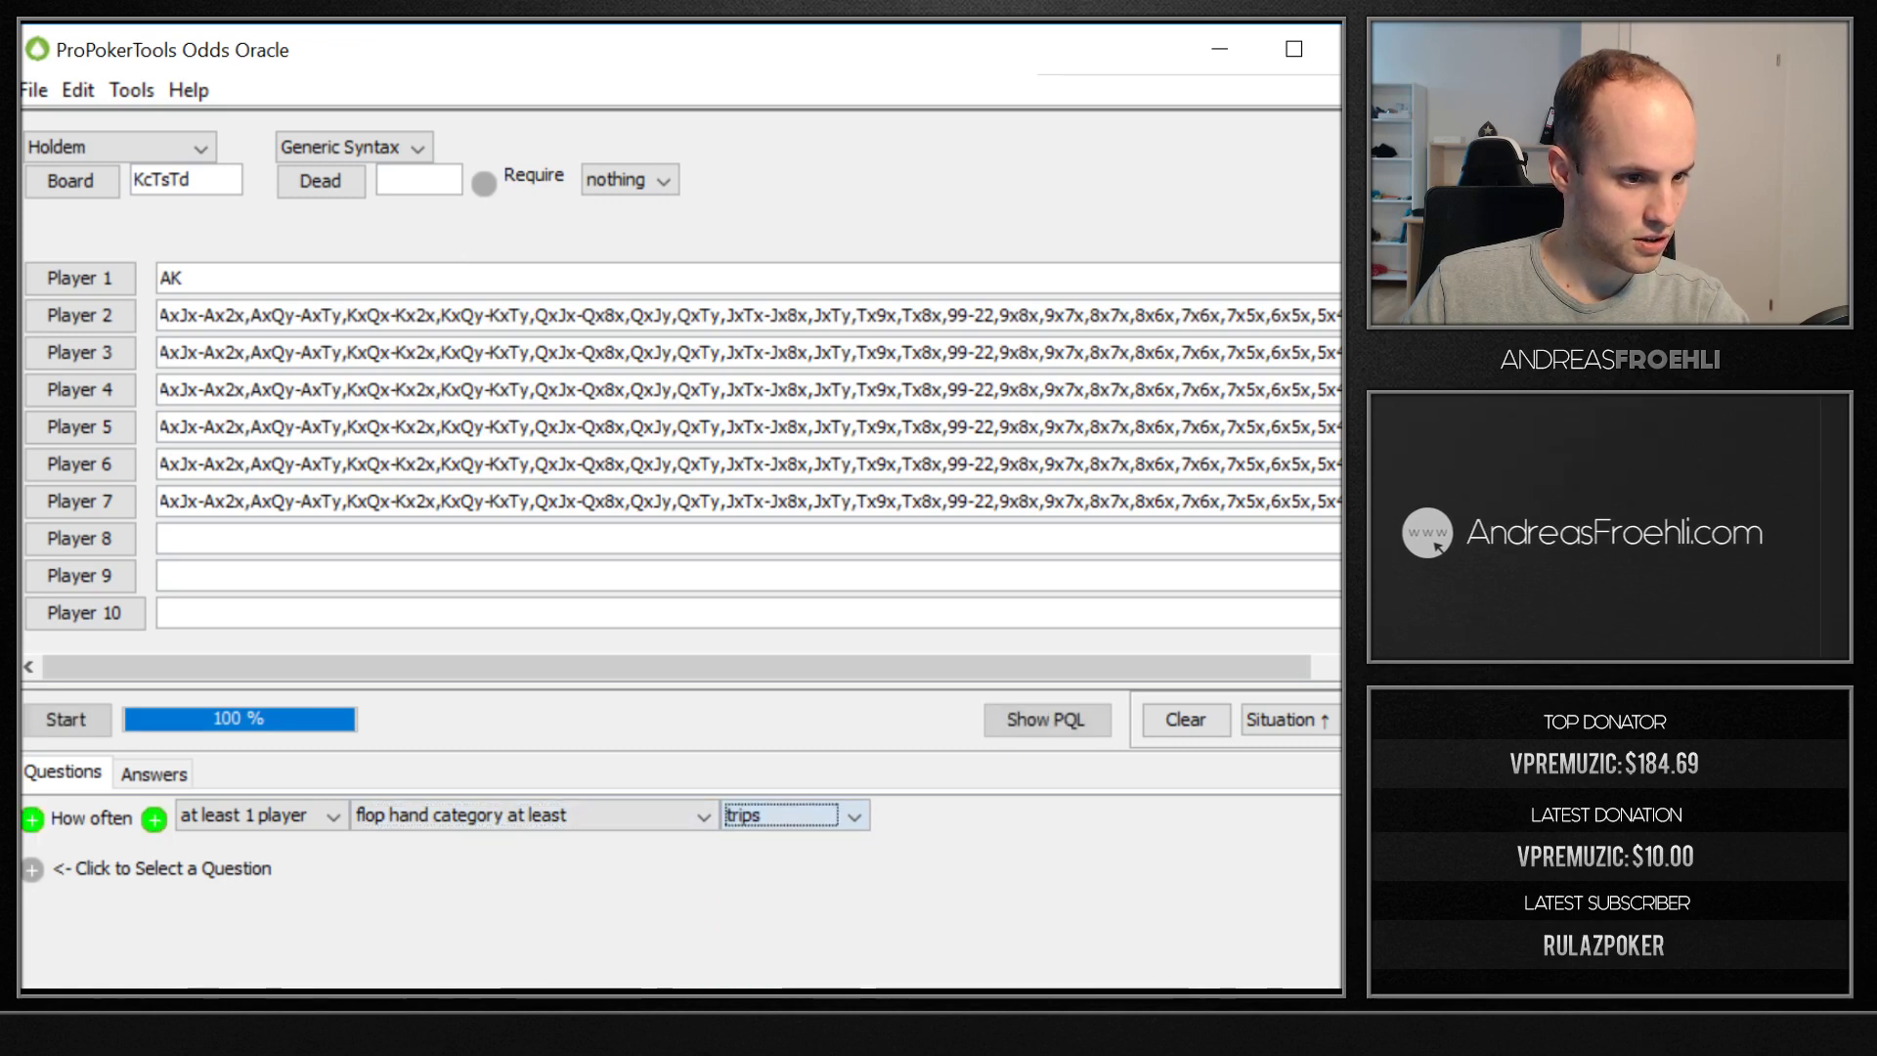
click(81, 728)
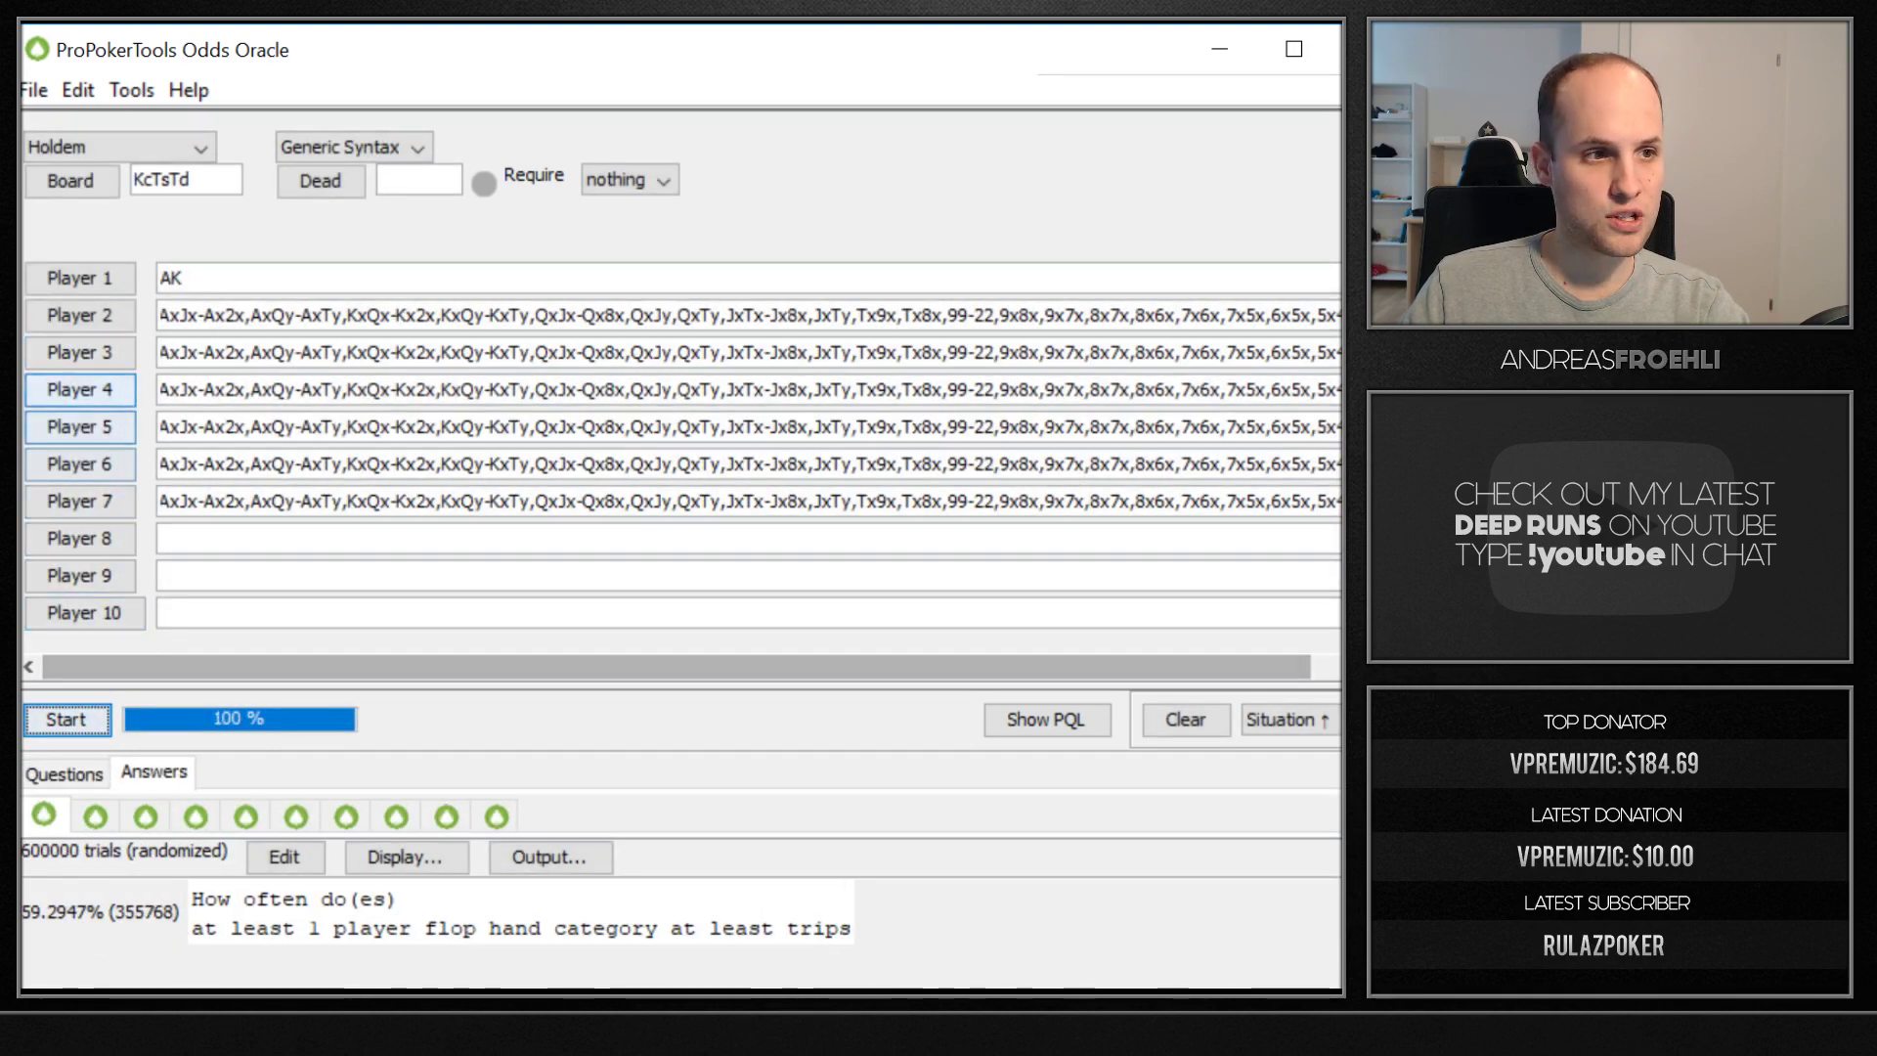
Examine which starting hands are included in Player 2's range grid.
click(78, 314)
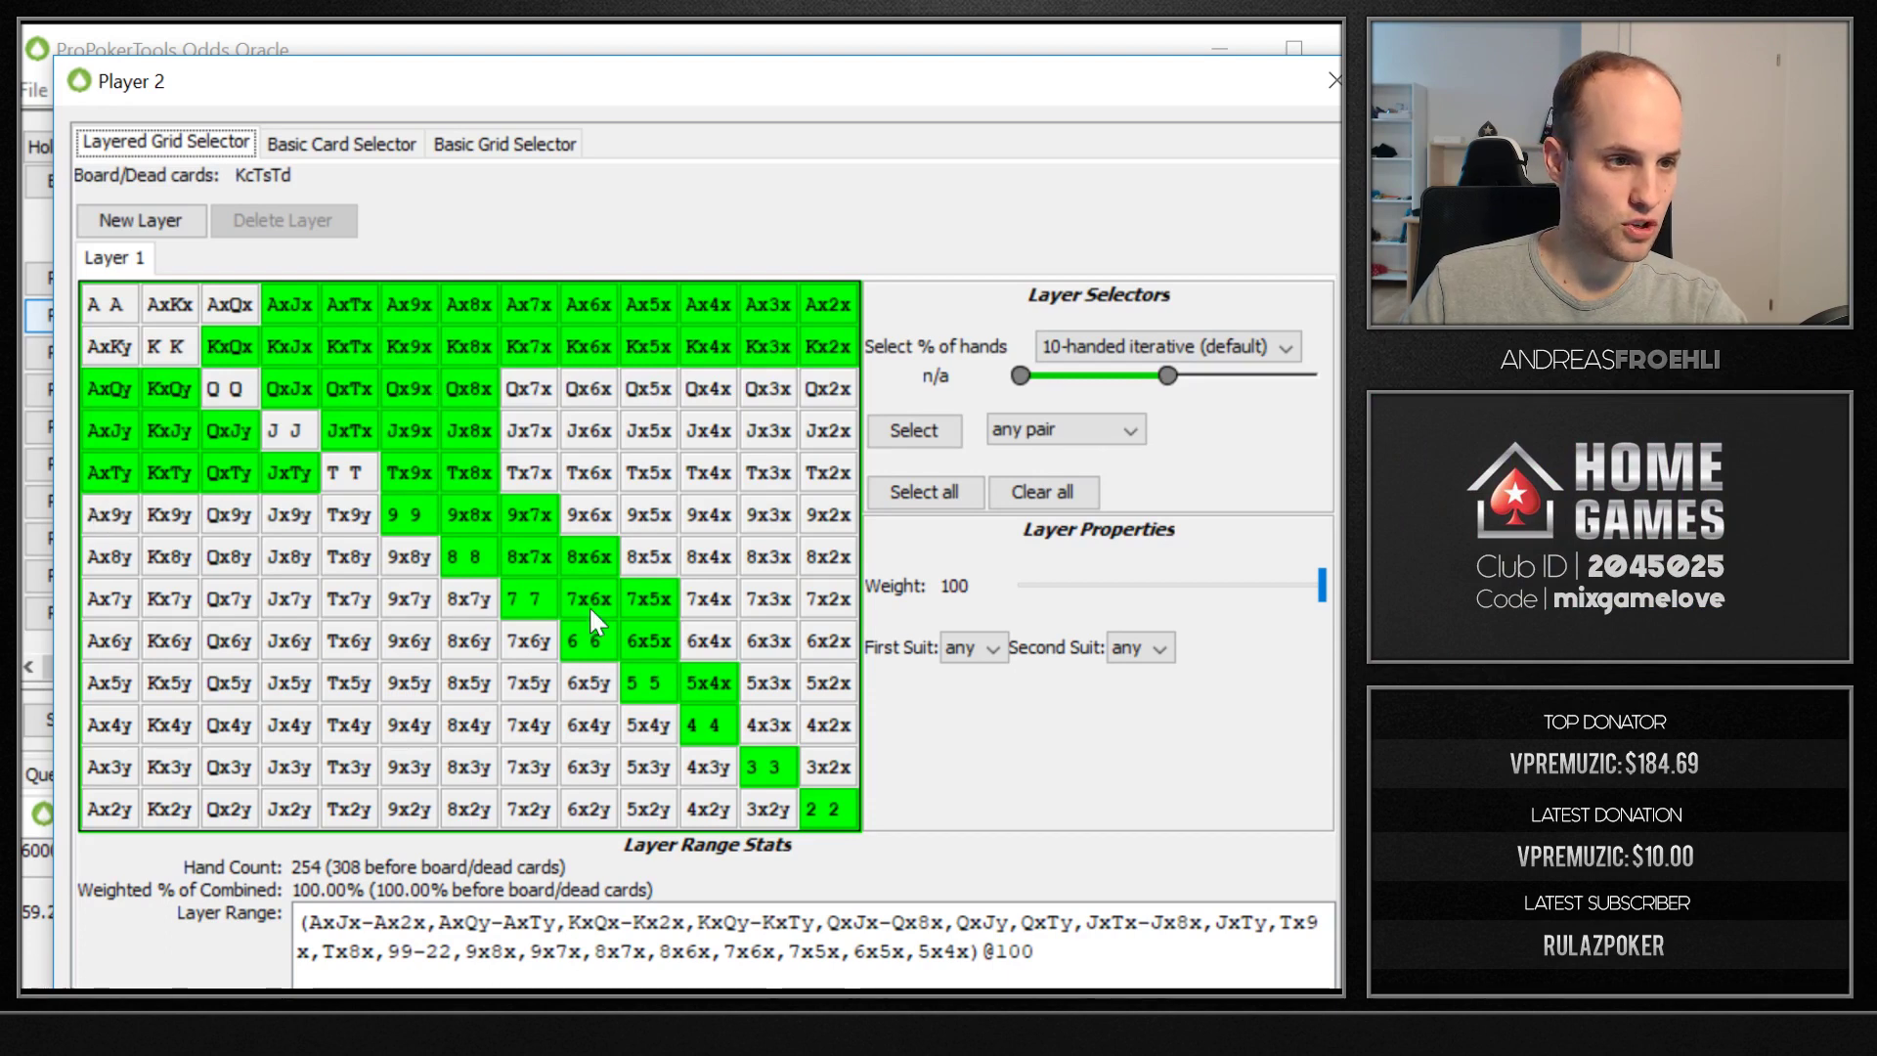
key(Escape)
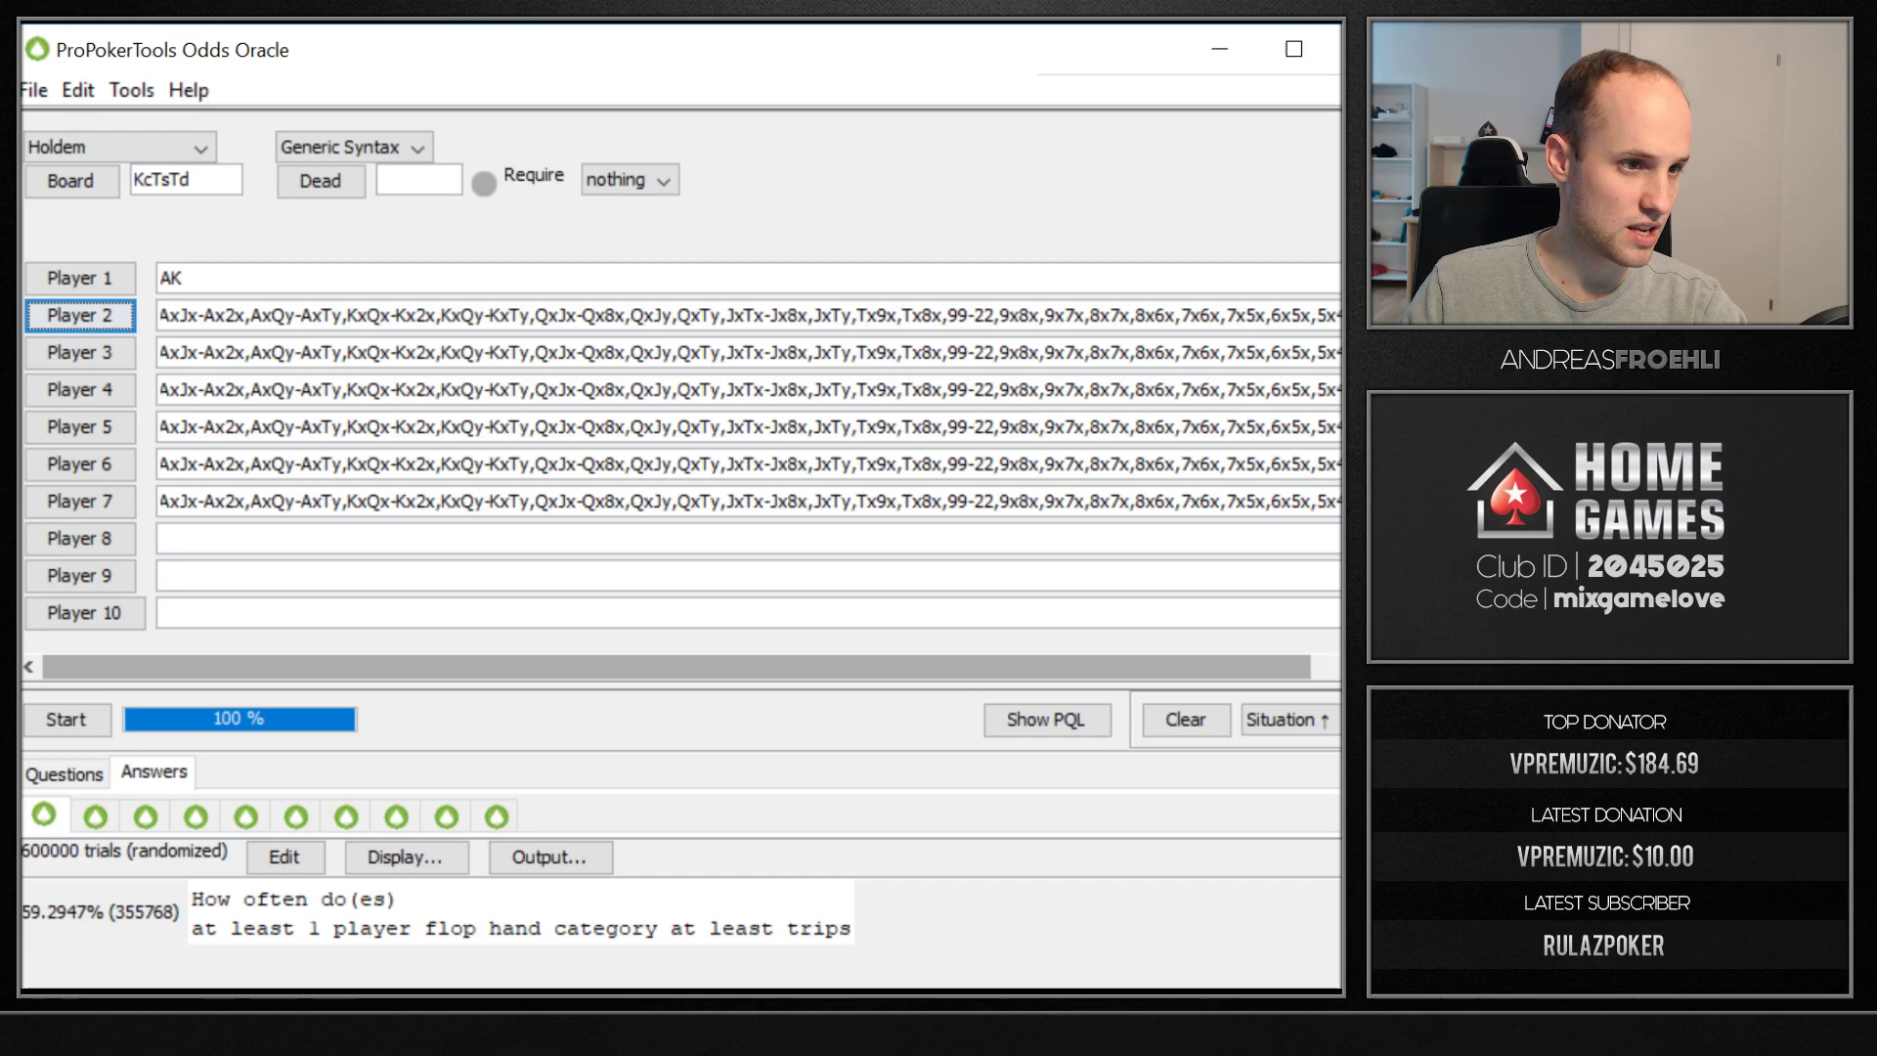
Clear the ranges of Player 7 and Player 6 and rerun the simulation.
triple_click(619, 503)
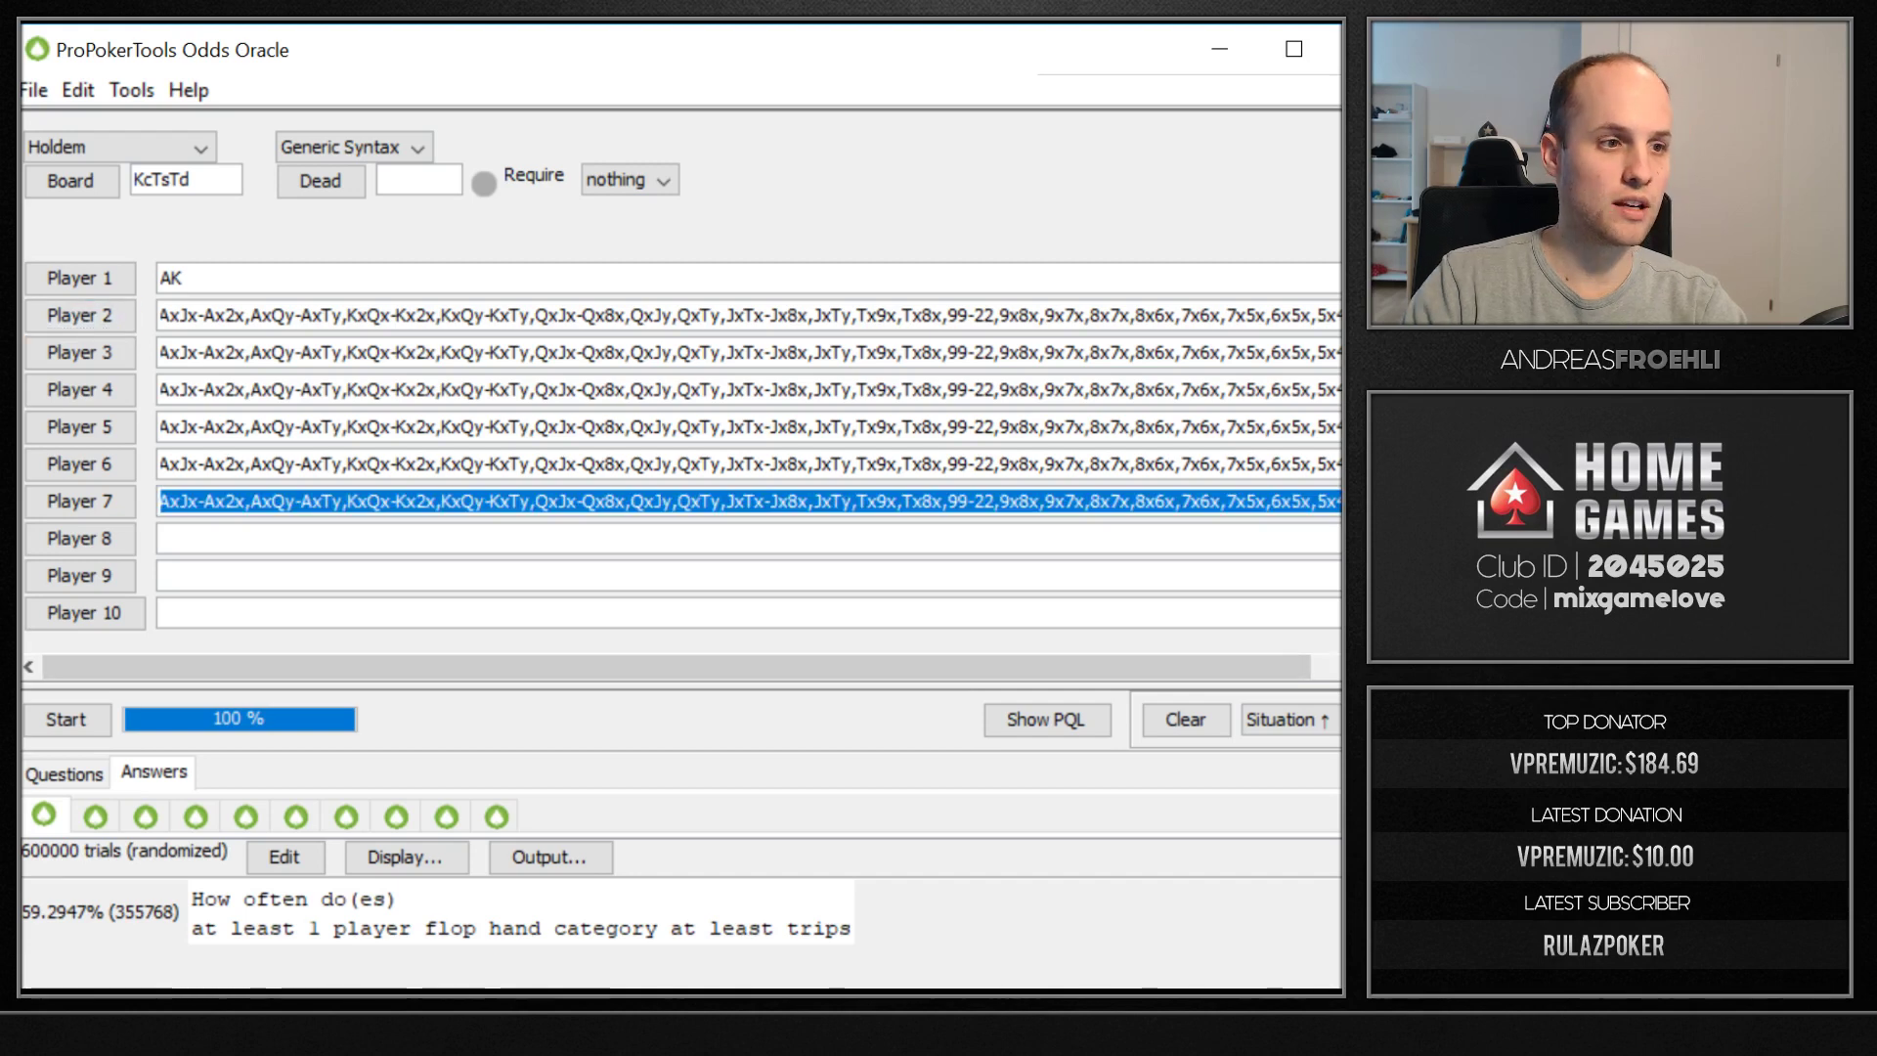
key(BackSpace)
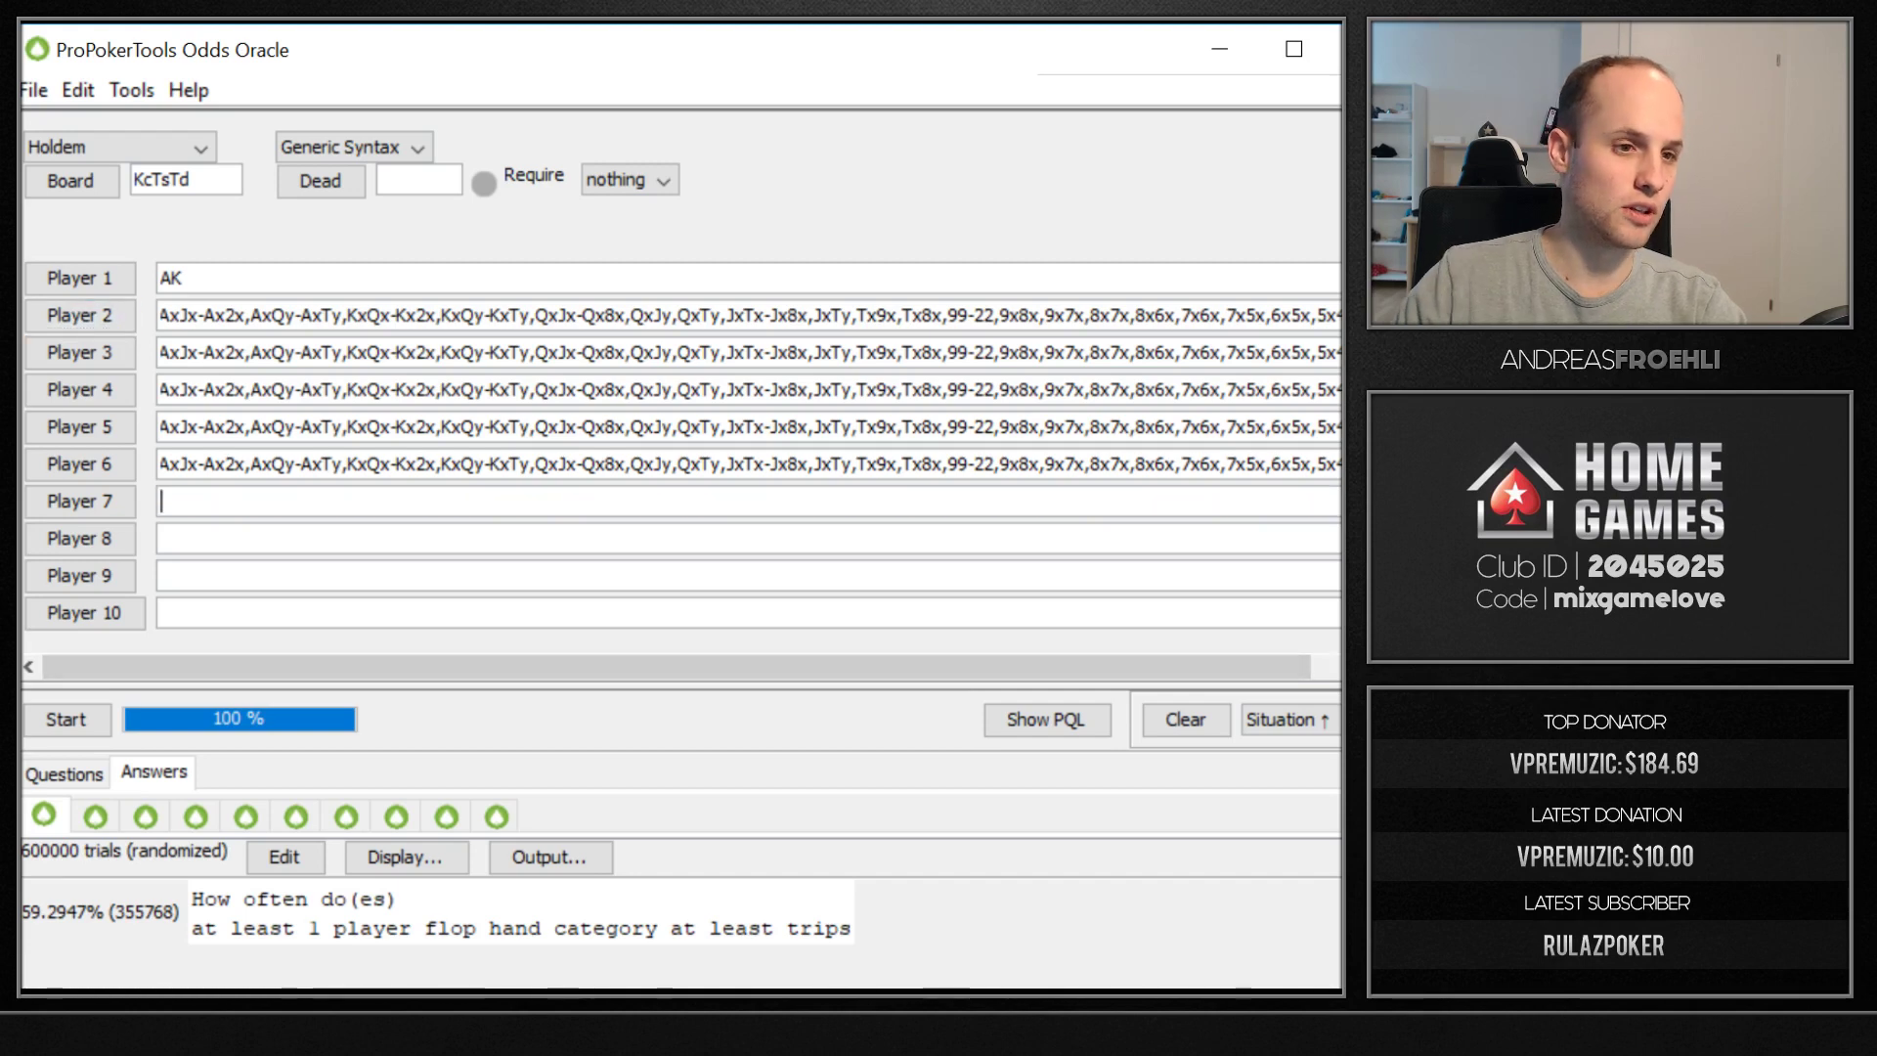
triple_click(662, 464)
key(BackSpace)
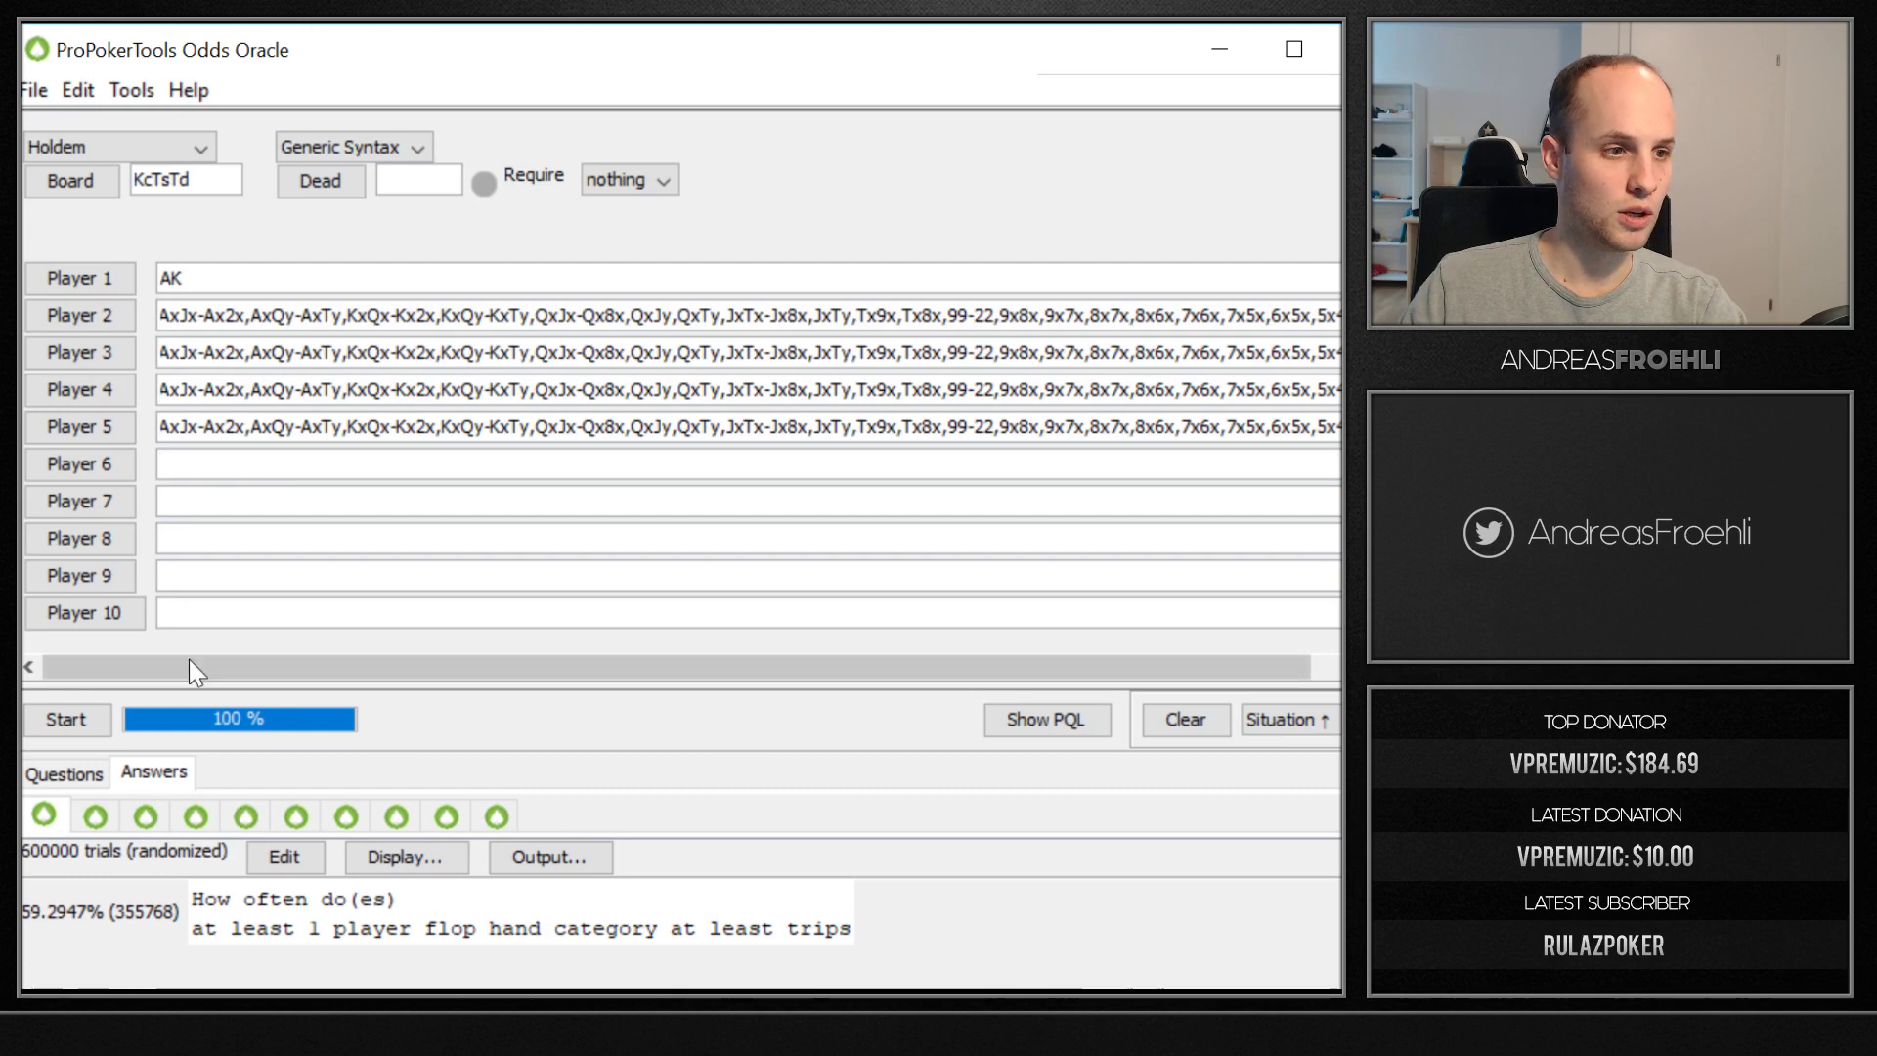
click(66, 719)
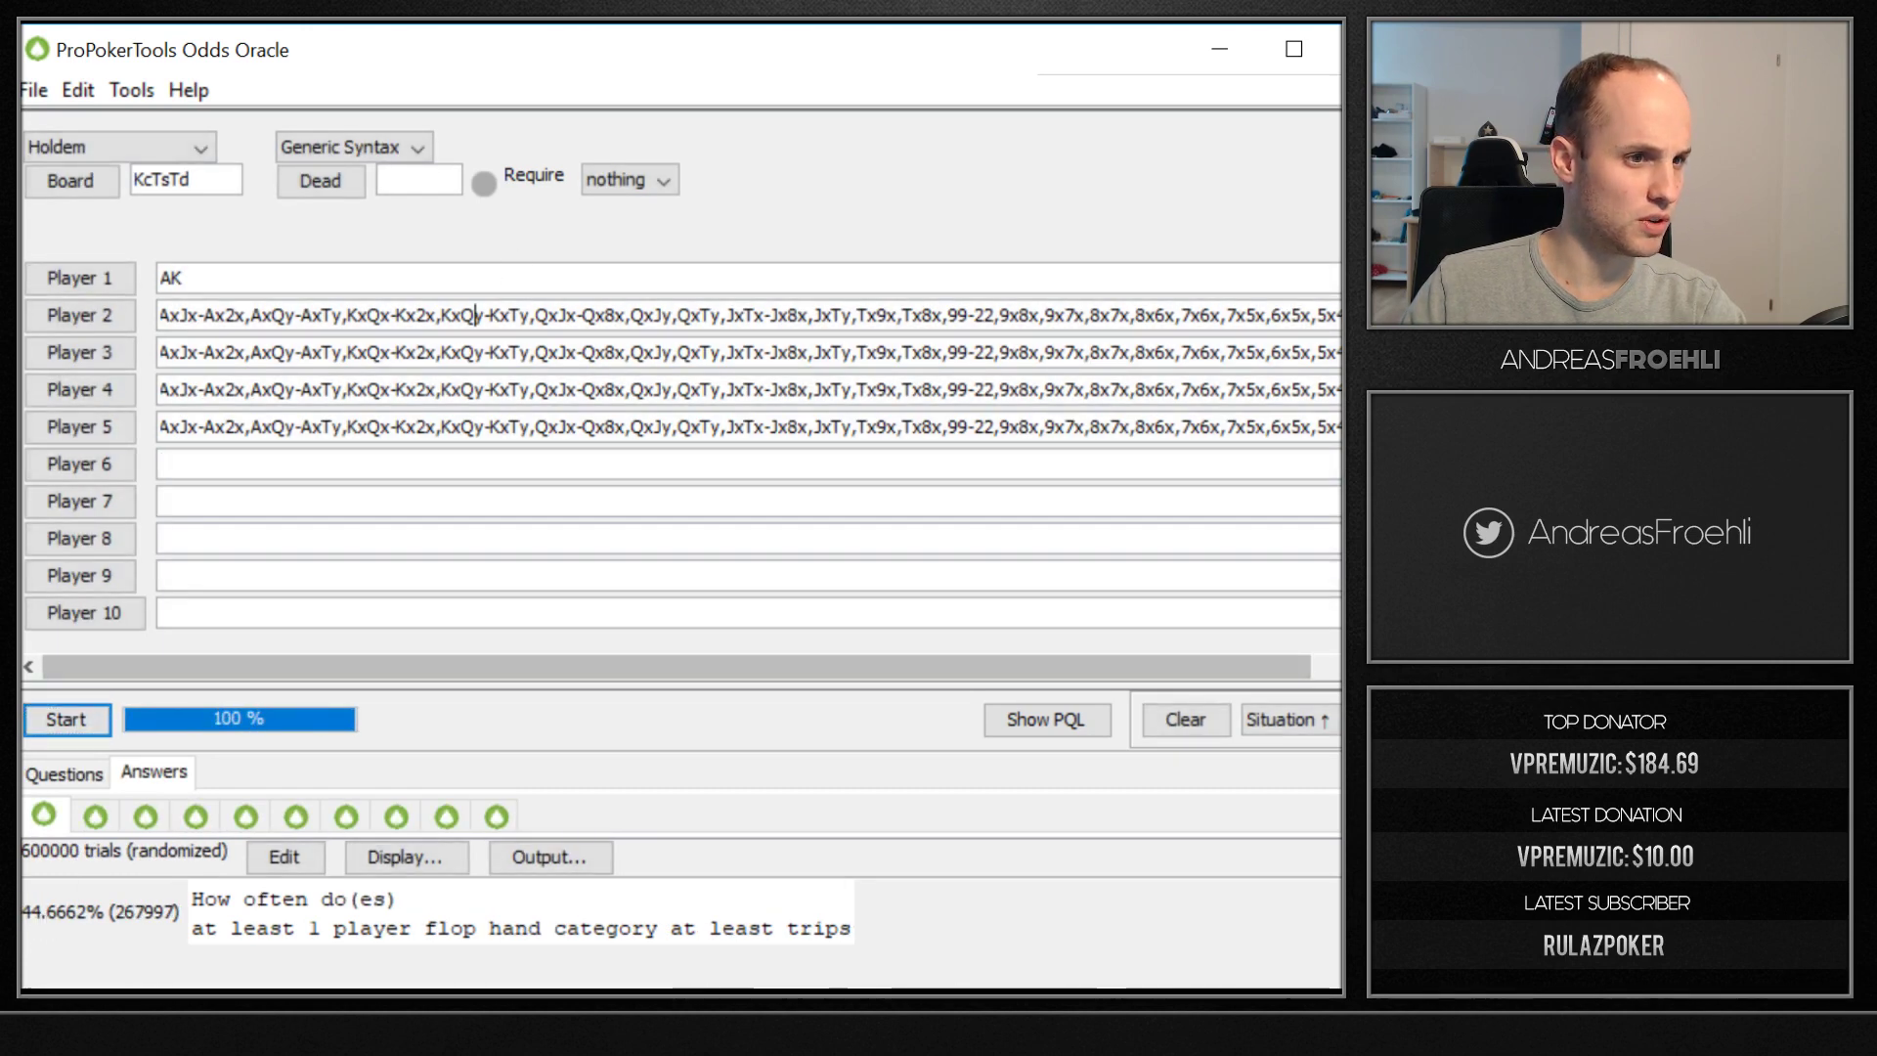
Clear Player 5's range and run the simulation with the remaining four players.
drag(477, 314, 186, 391)
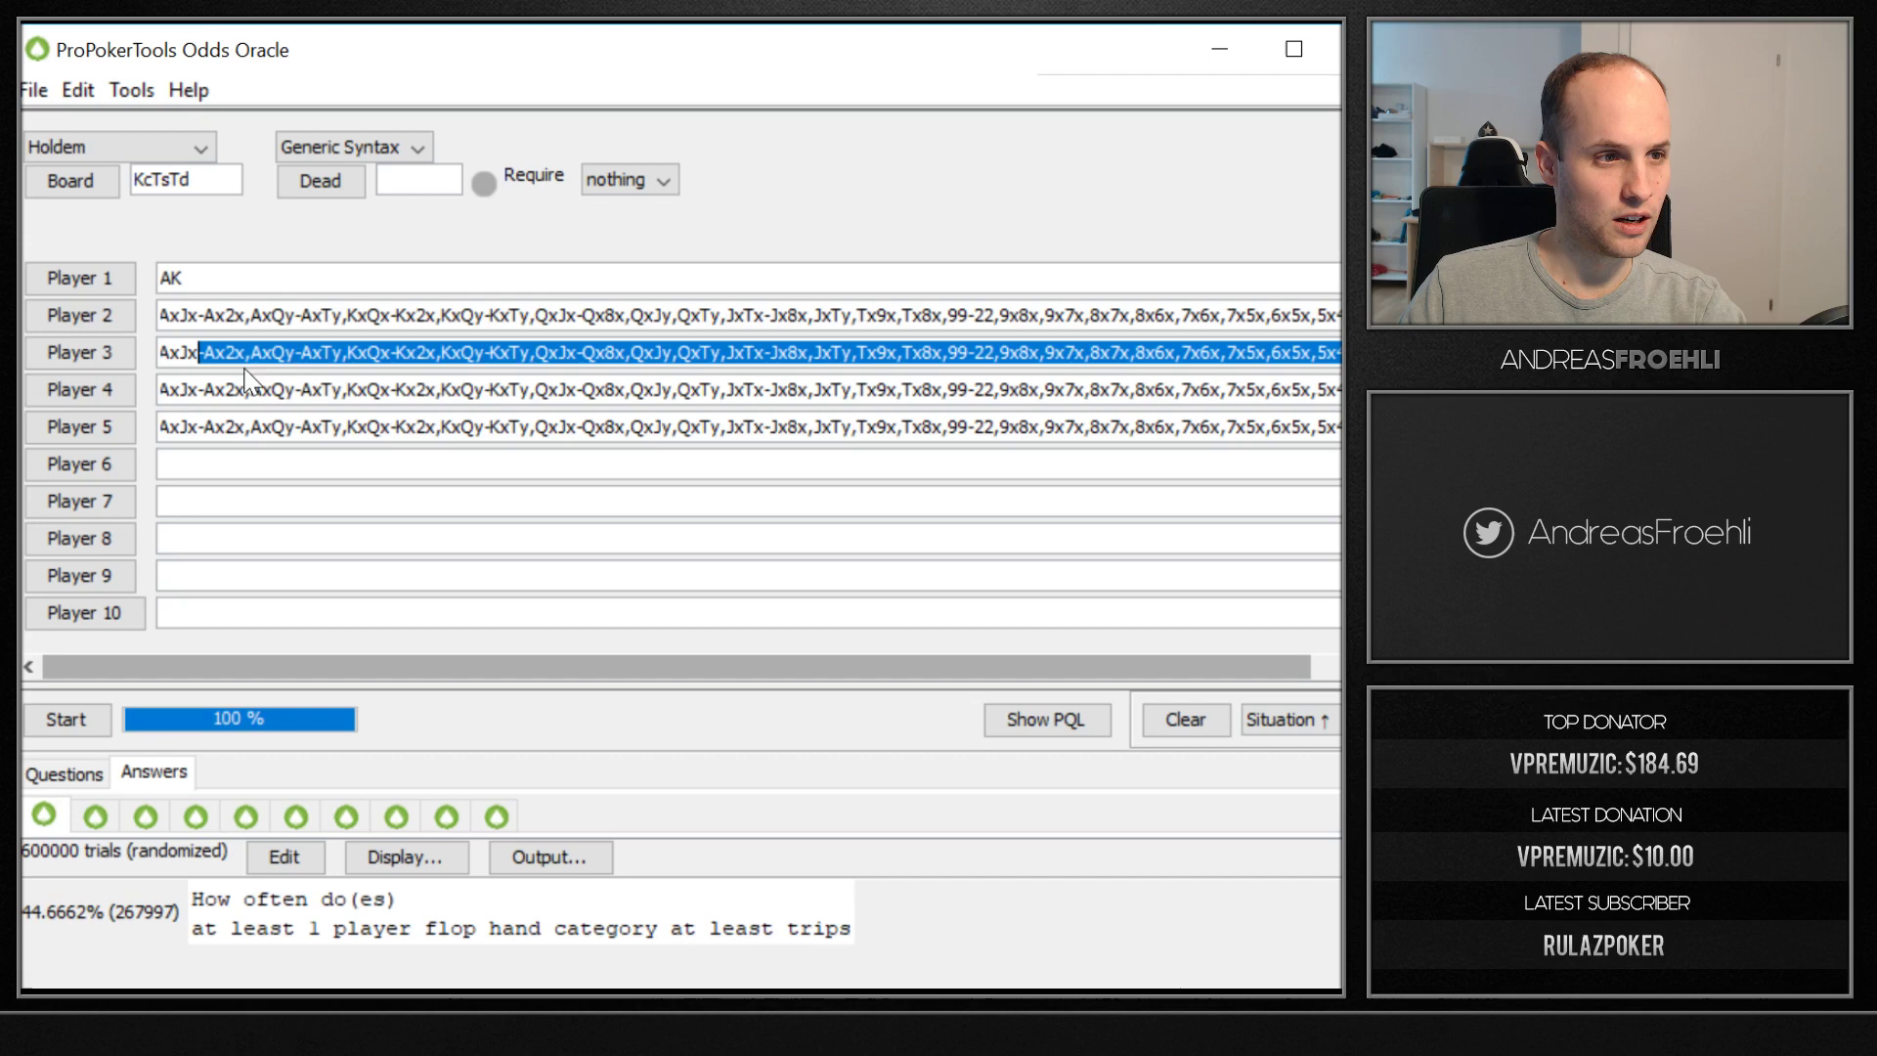
triple_click(749, 426)
key(BackSpace)
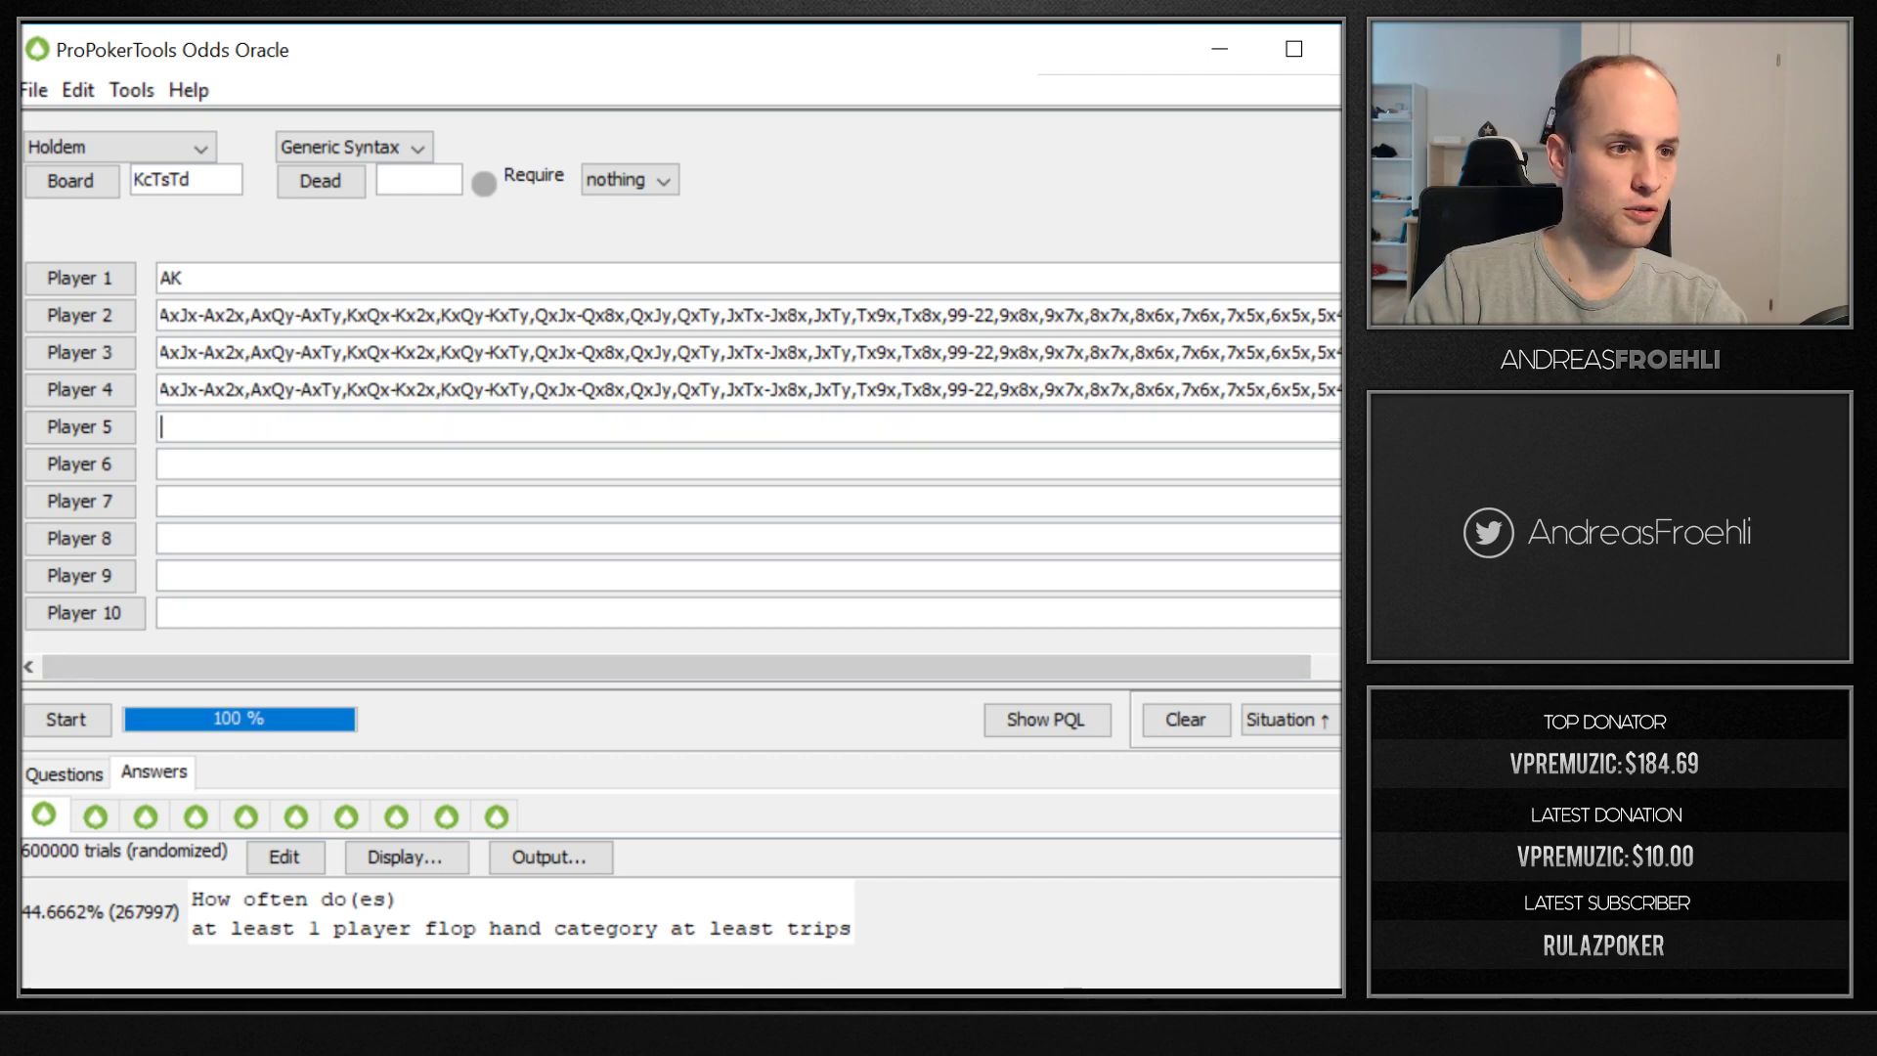
click(70, 719)
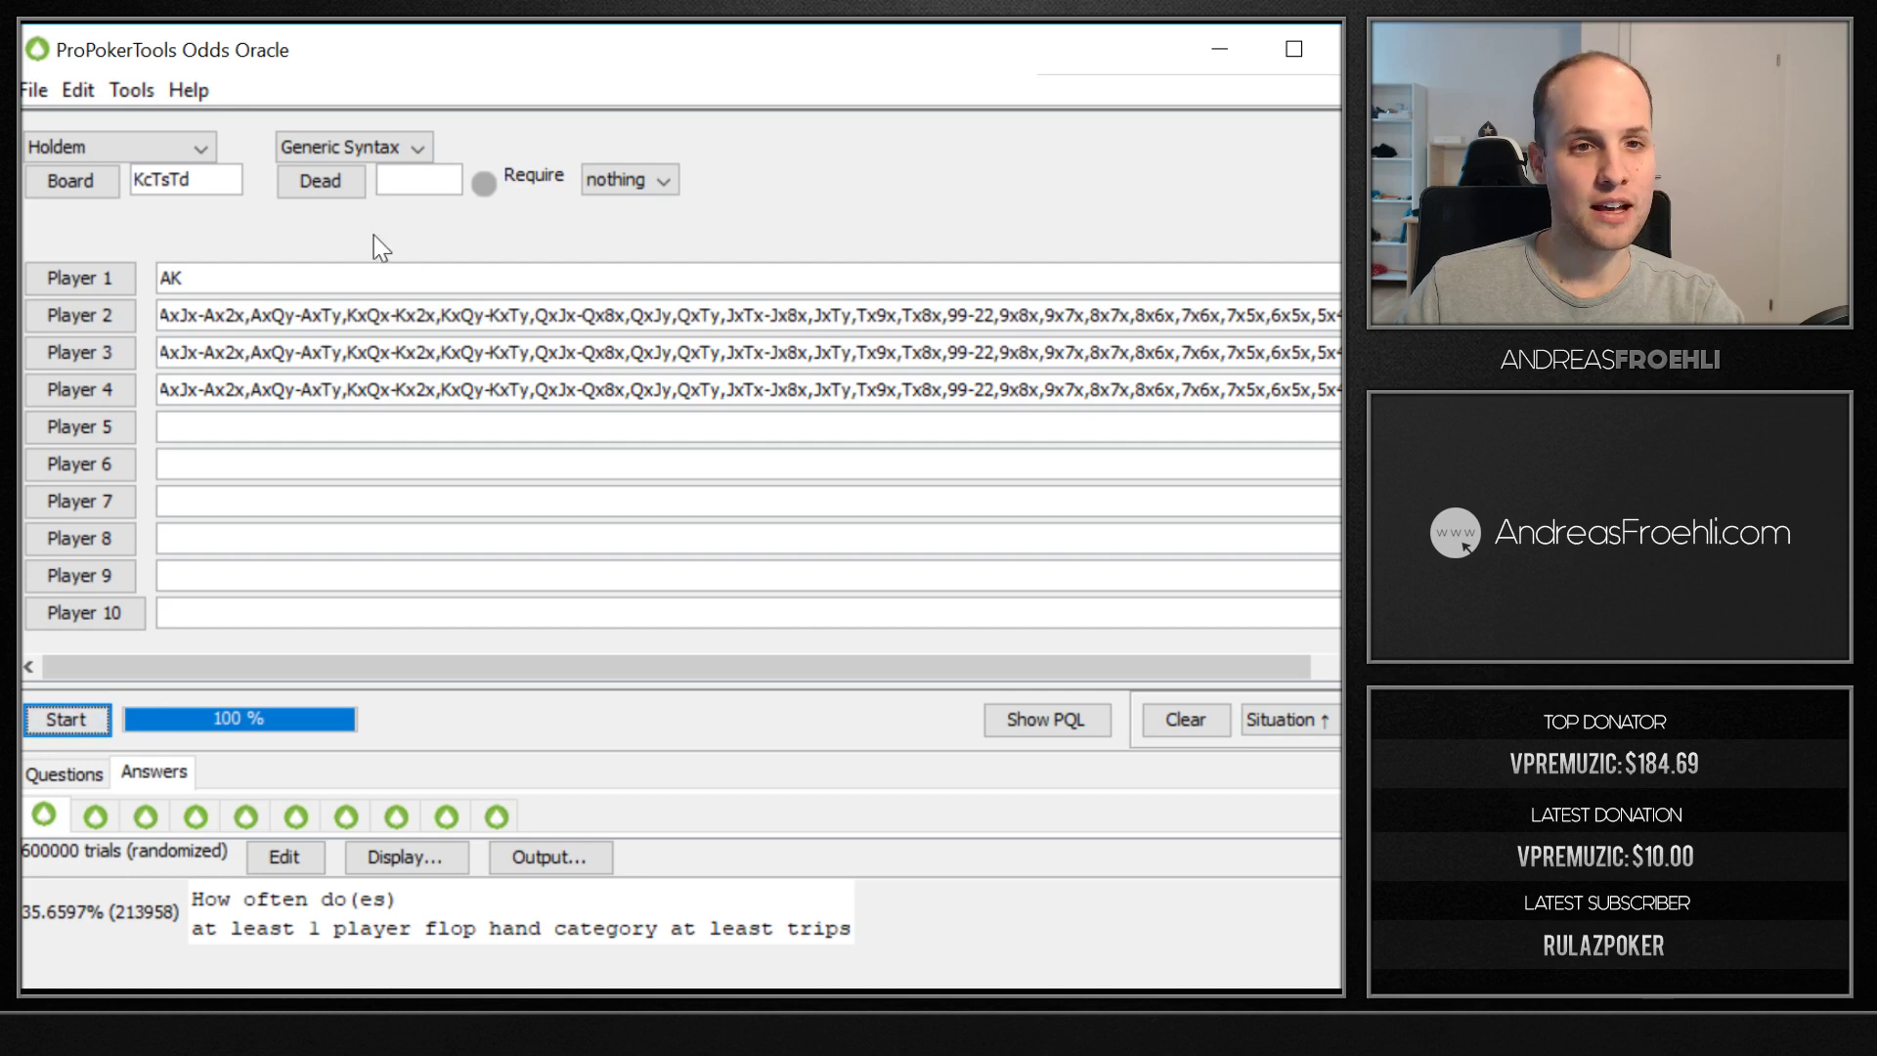
Review Player 2's starting-hand range in the layered grid and close it without changes.
double_click(171, 278)
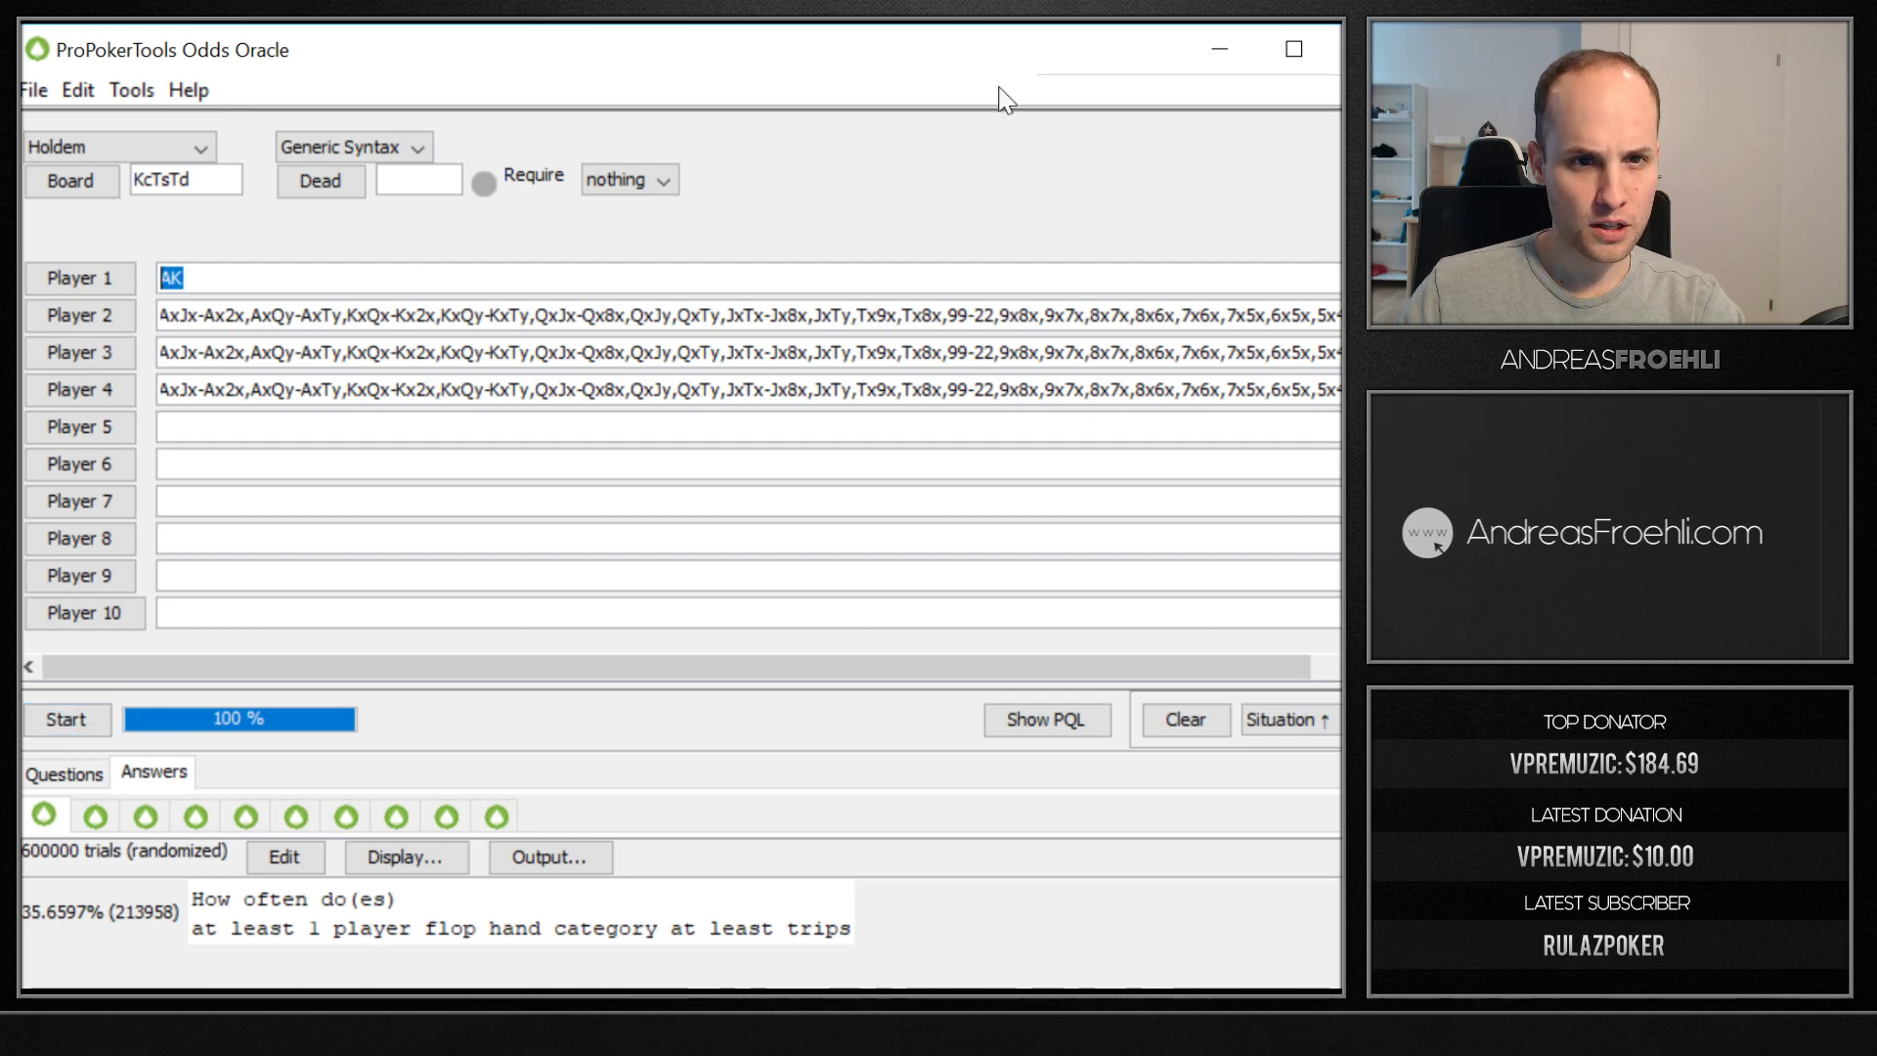
click(80, 314)
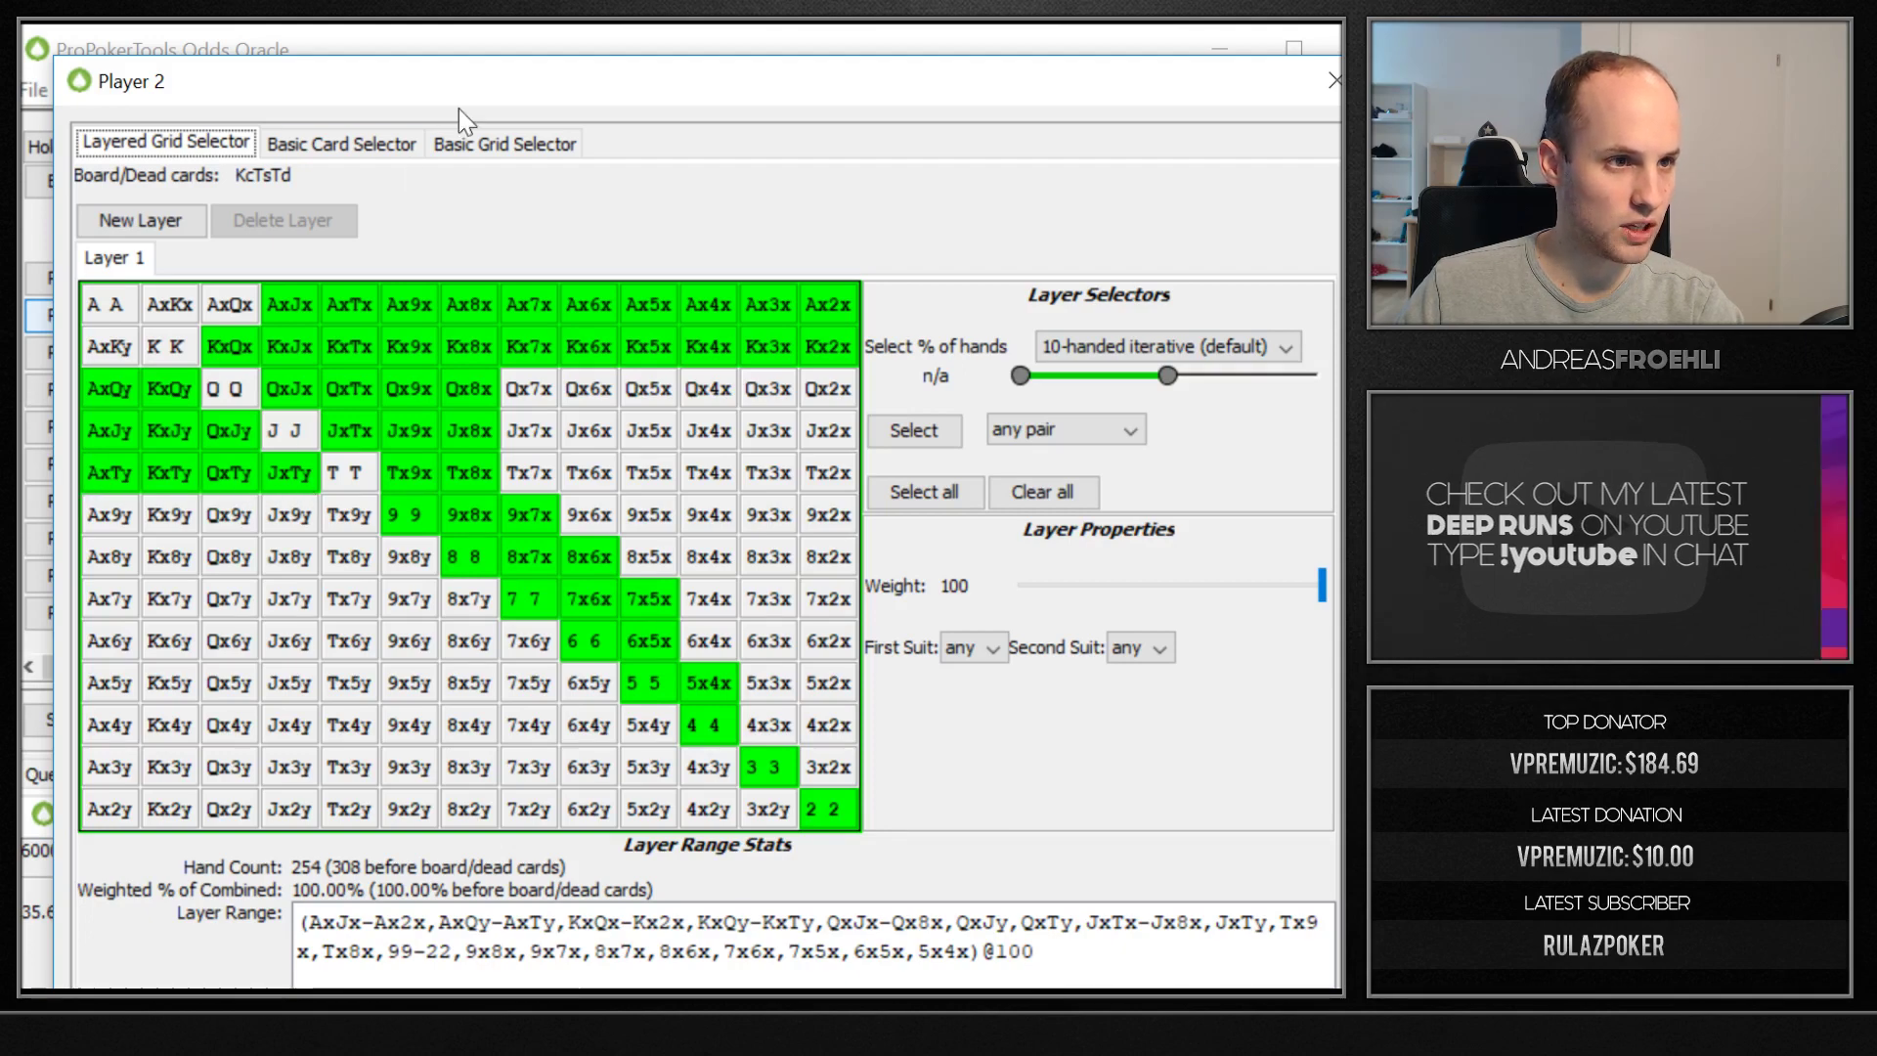
drag(459, 84, 469, 239)
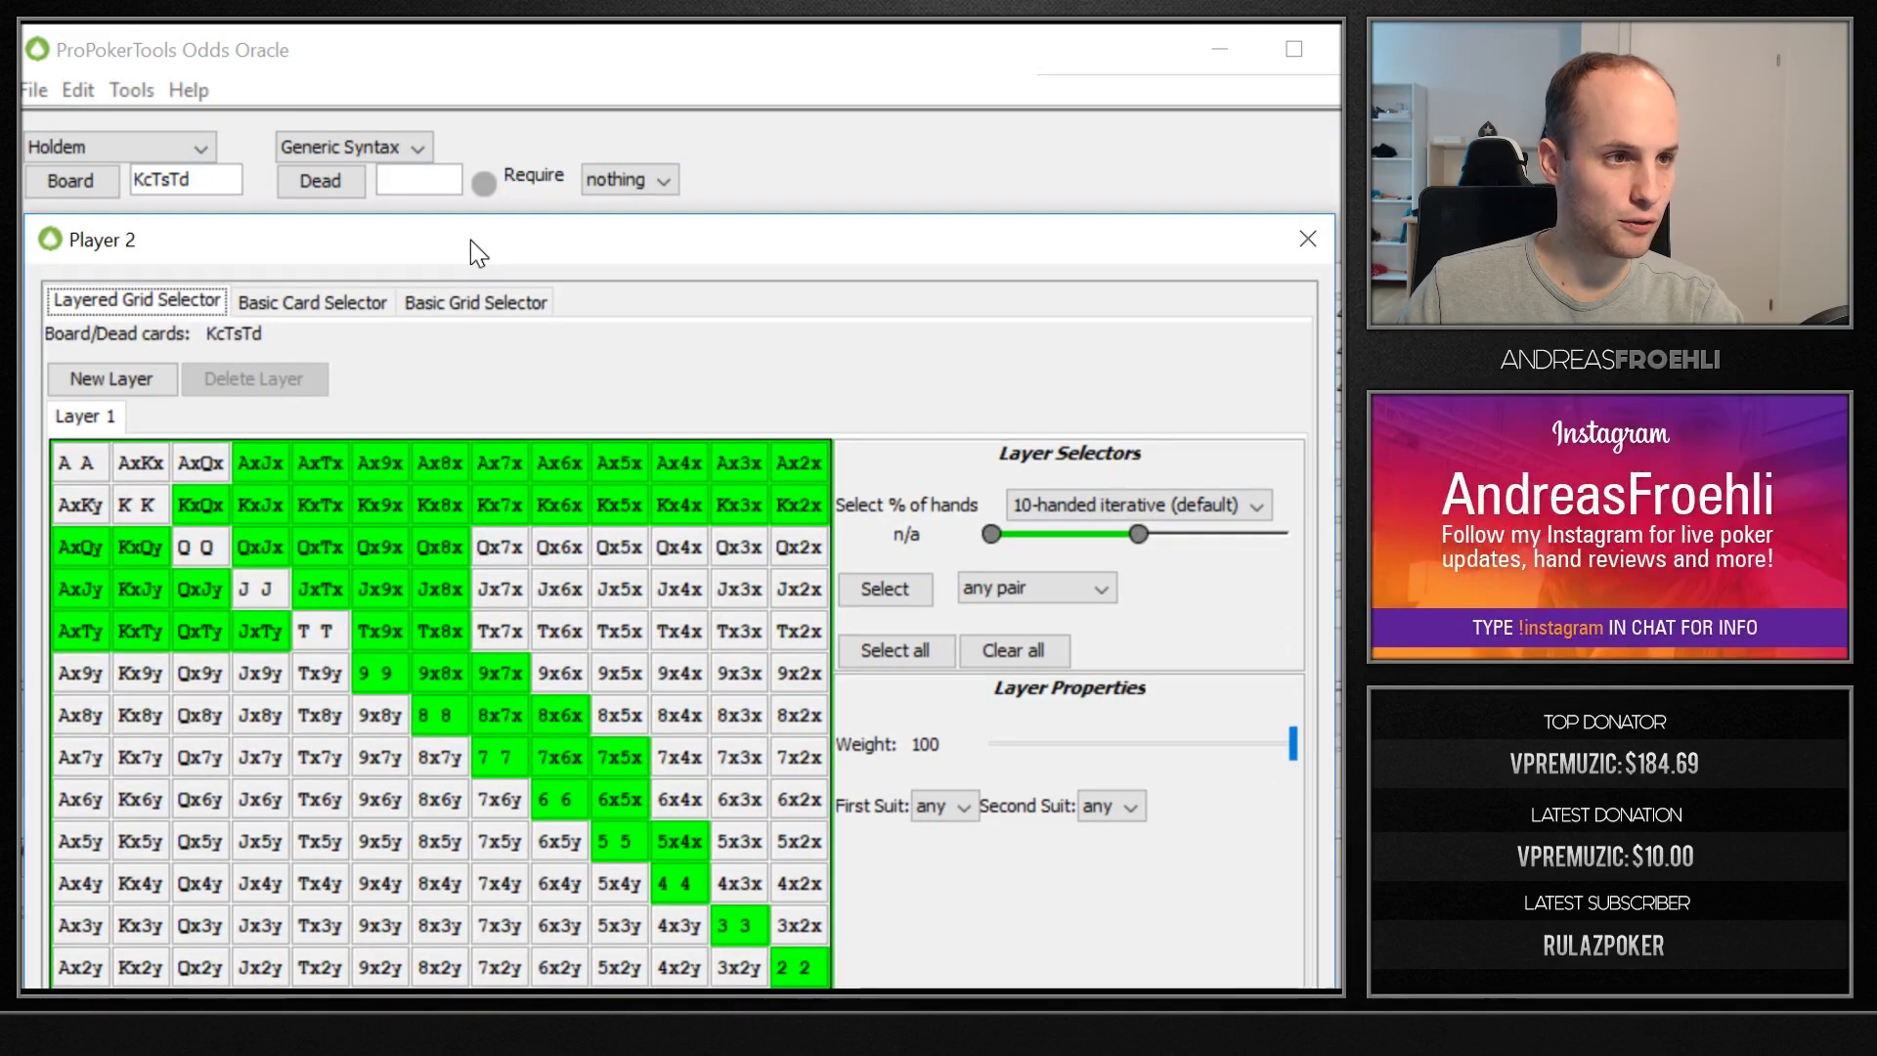
click(1304, 239)
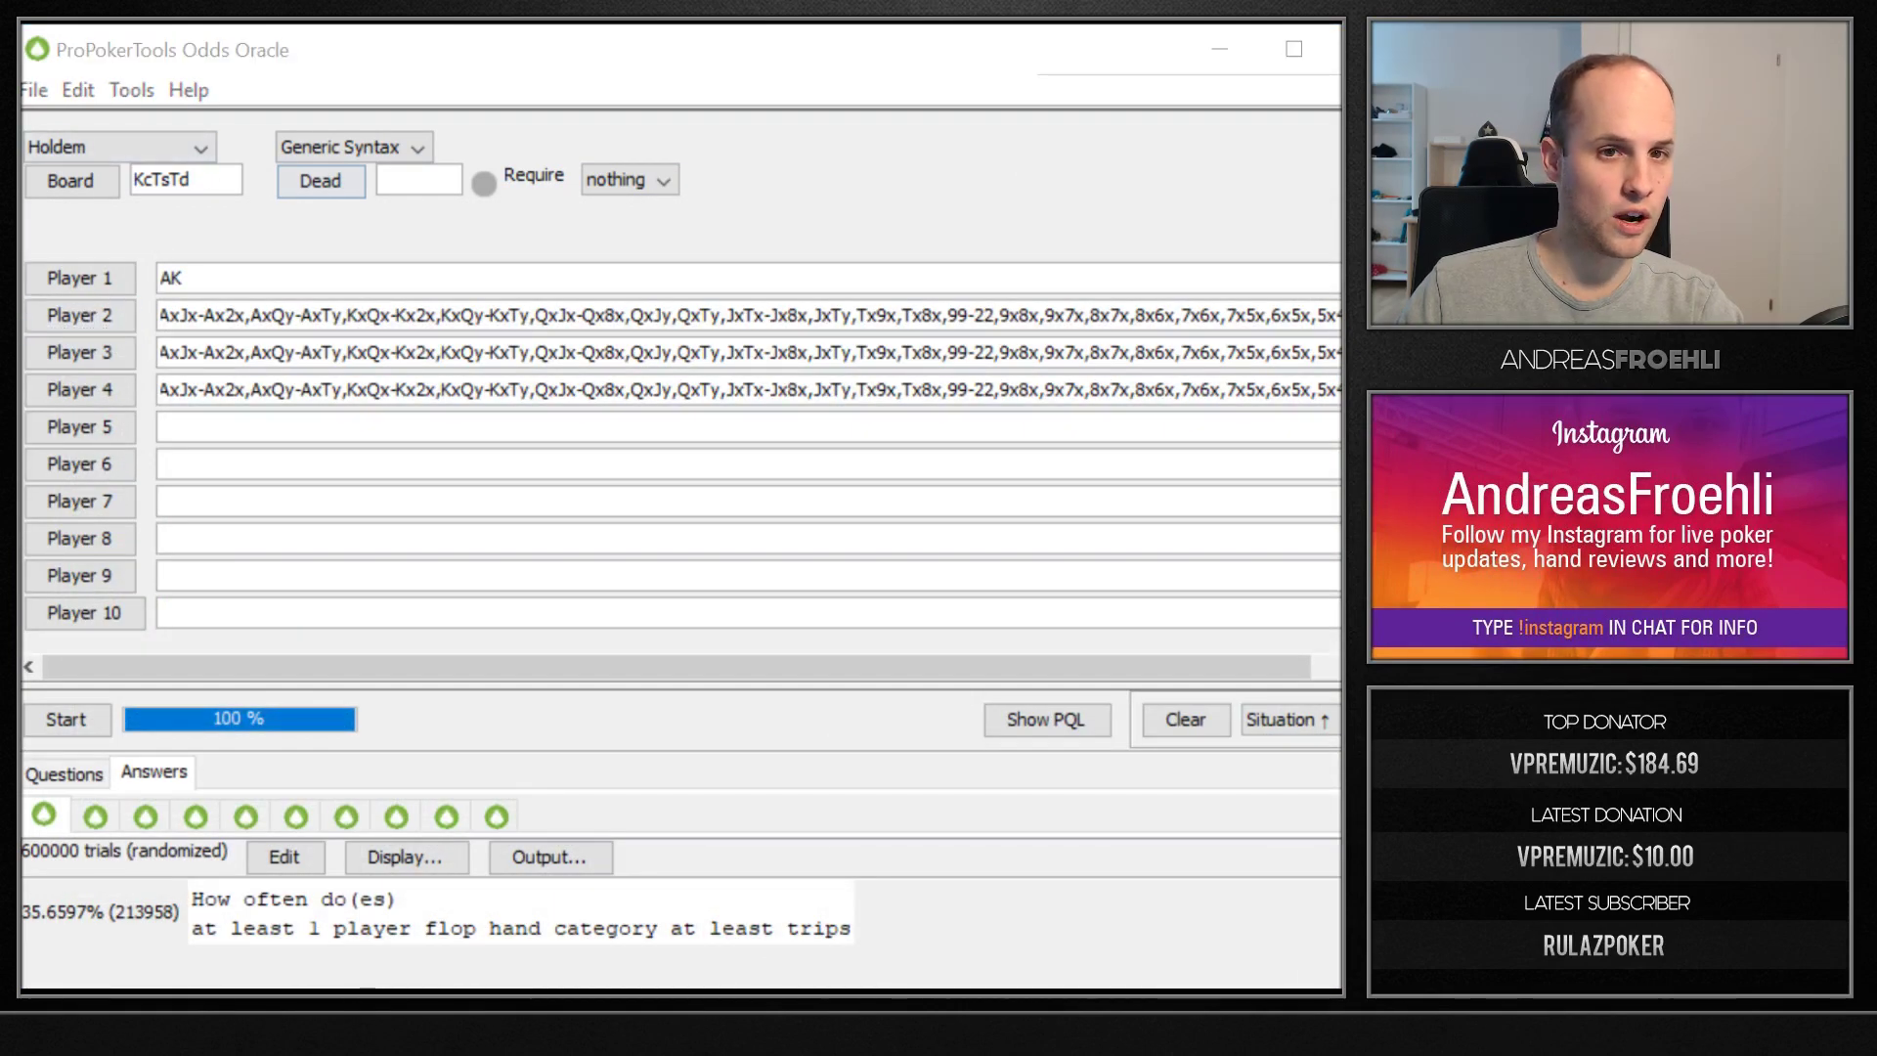
mouse_move(1339, 115)
mouse_down()
mouse_move(976, 115)
mouse_move(1339, 115)
mouse_up()
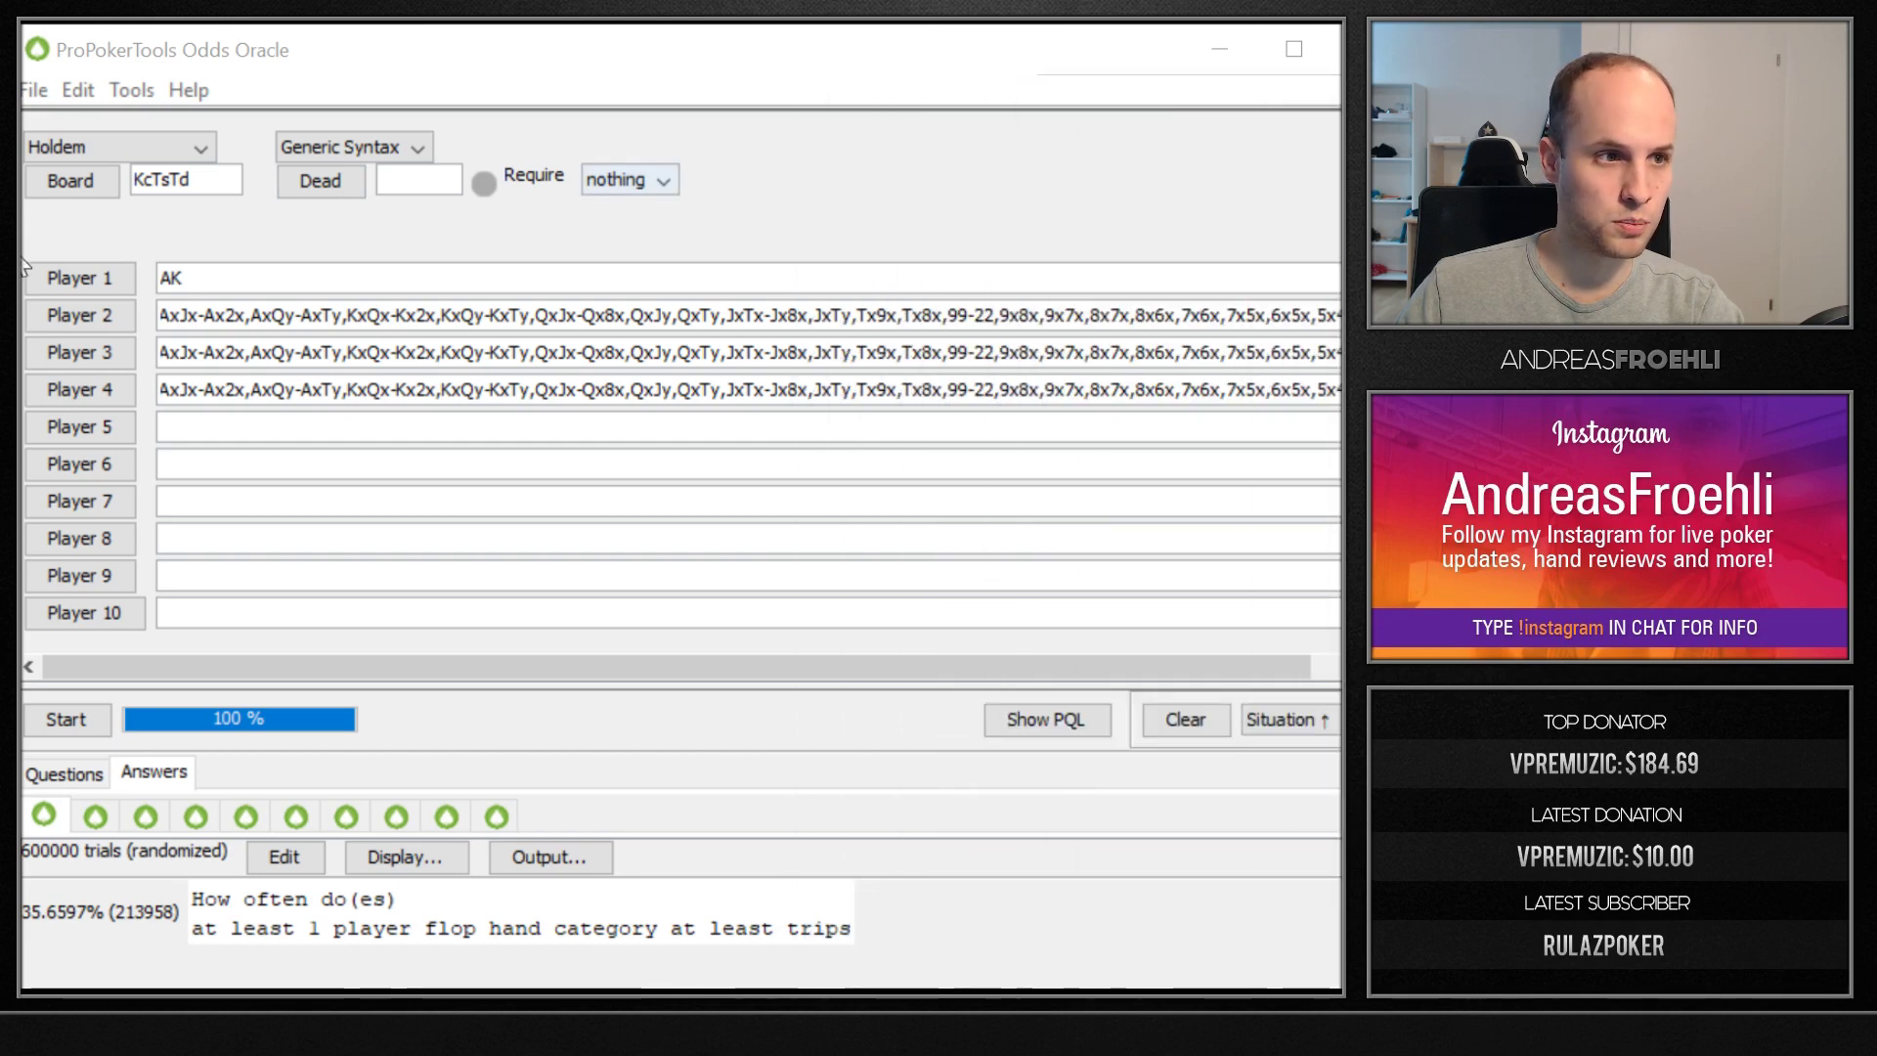
Change the board to Kc2s2d and run the simulation.
double_click(181, 179)
text(Kc2s2d)
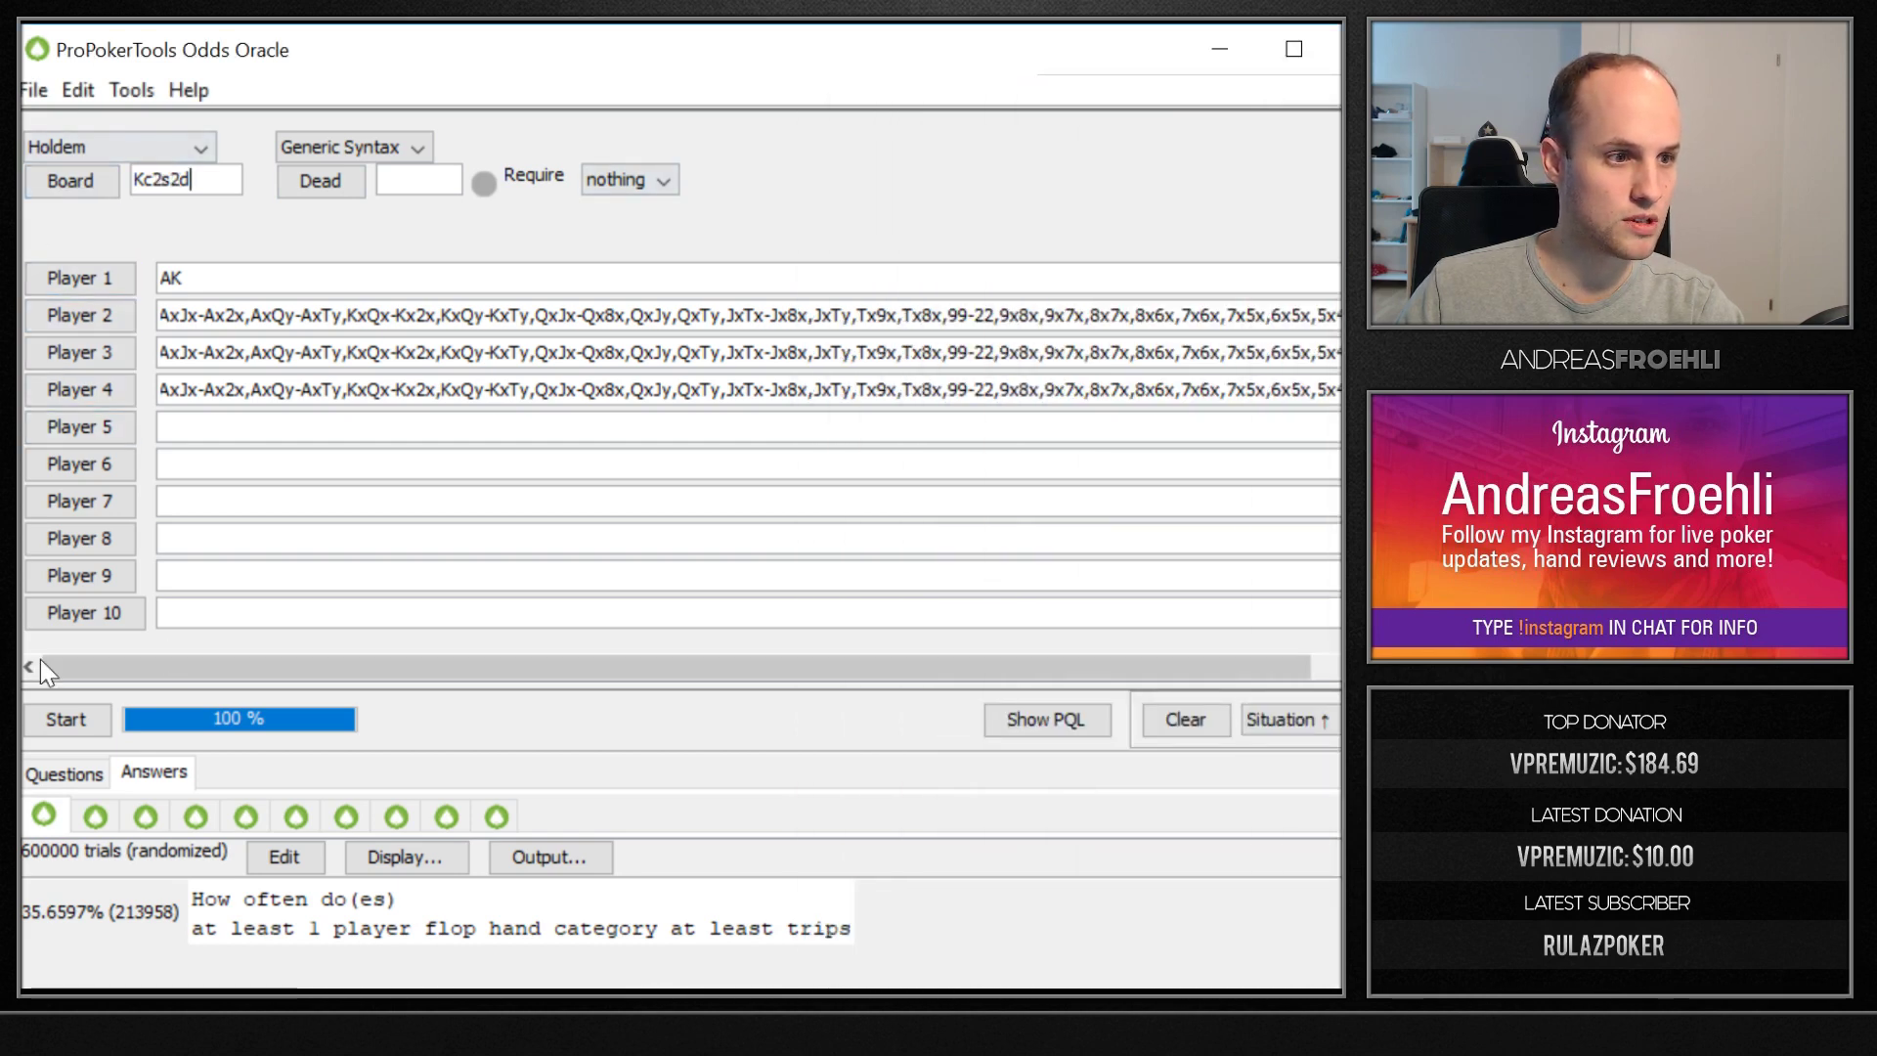
click(61, 723)
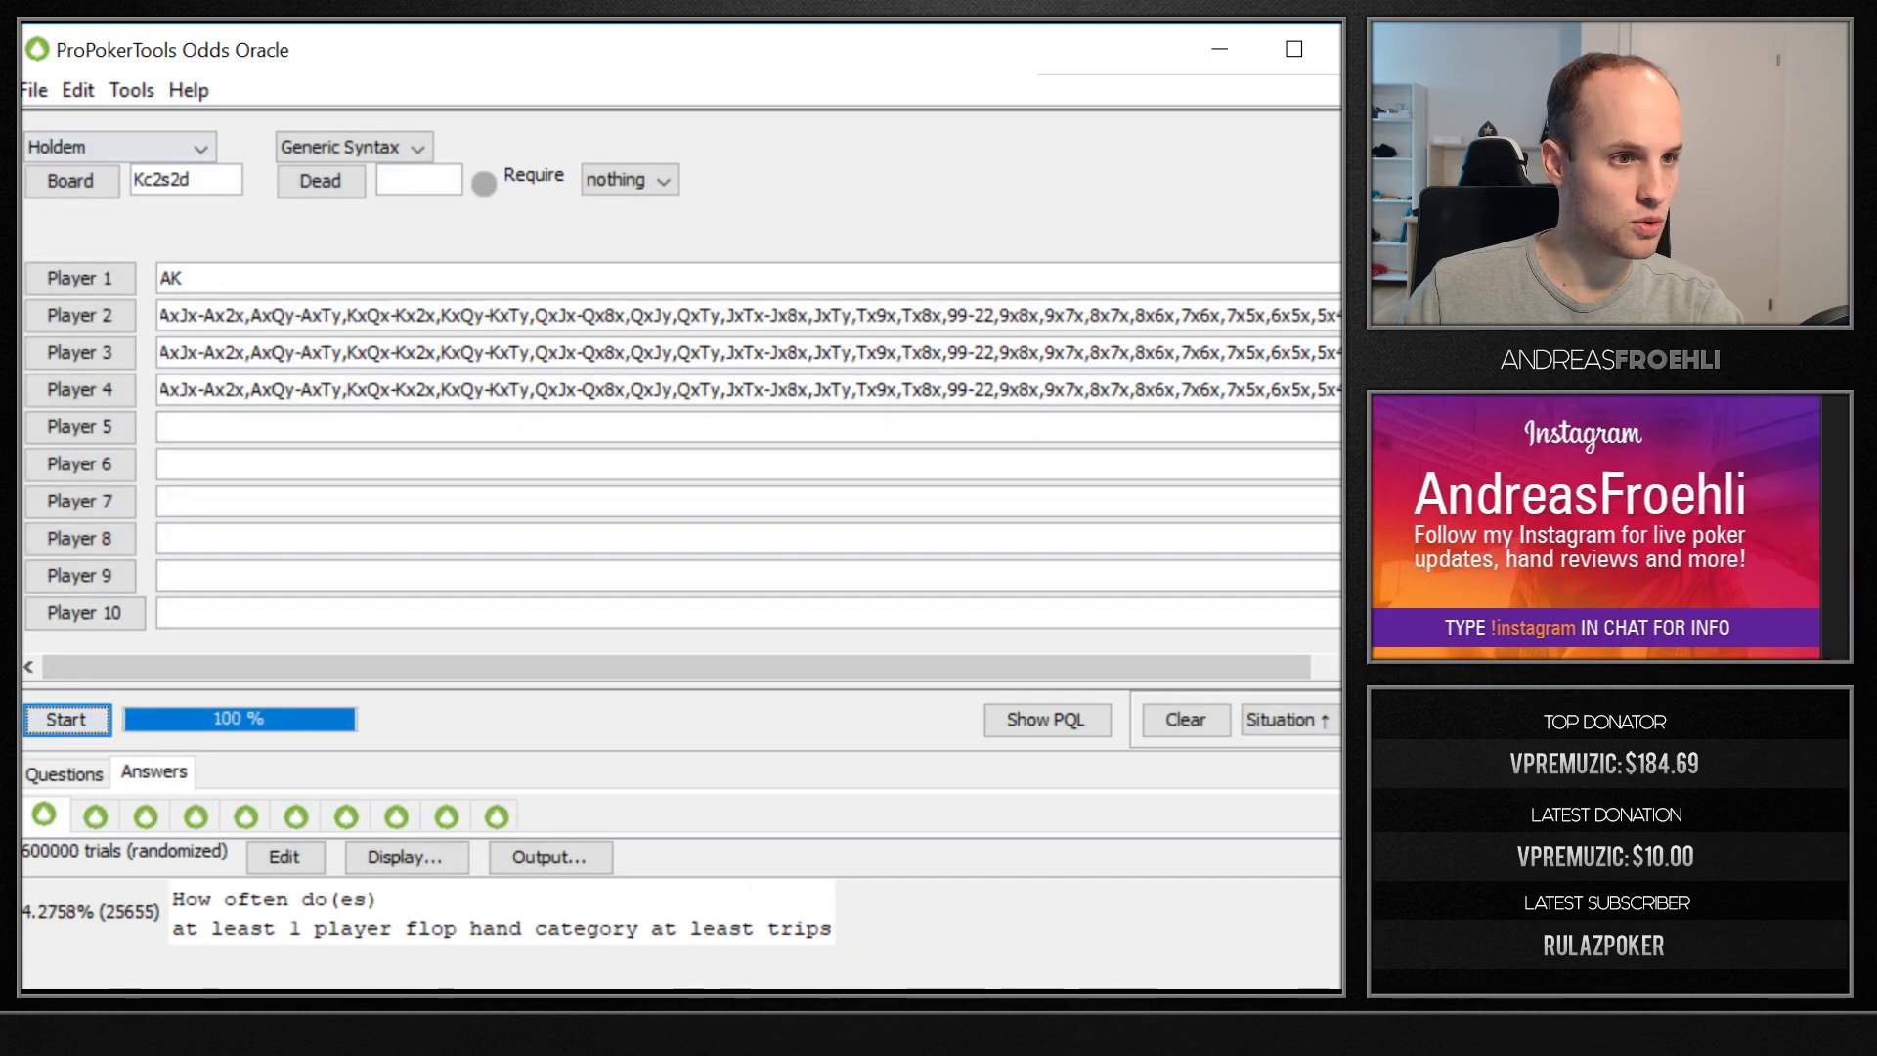
Copy Player 4's range into the empty Player 5 range.
click(406, 389)
key(ctrl+a)
key(ctrl+c)
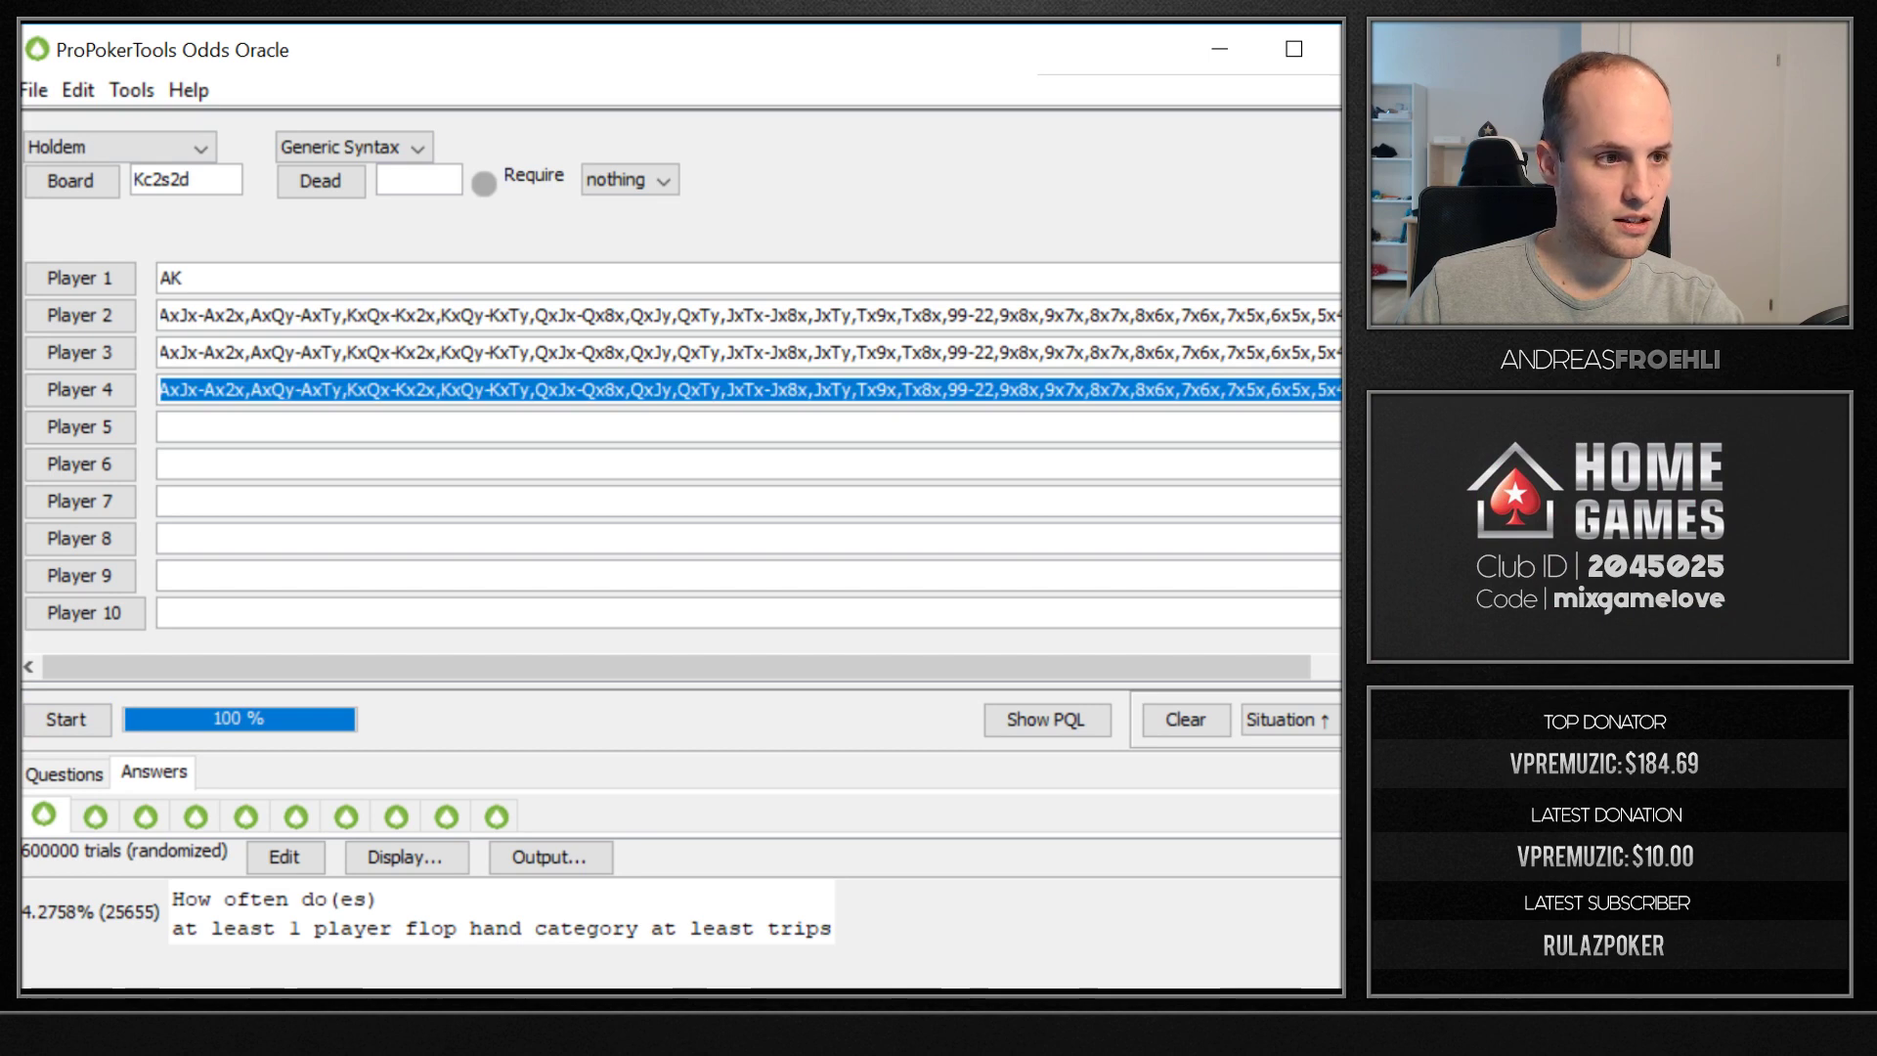
click(434, 427)
key(ctrl+v)
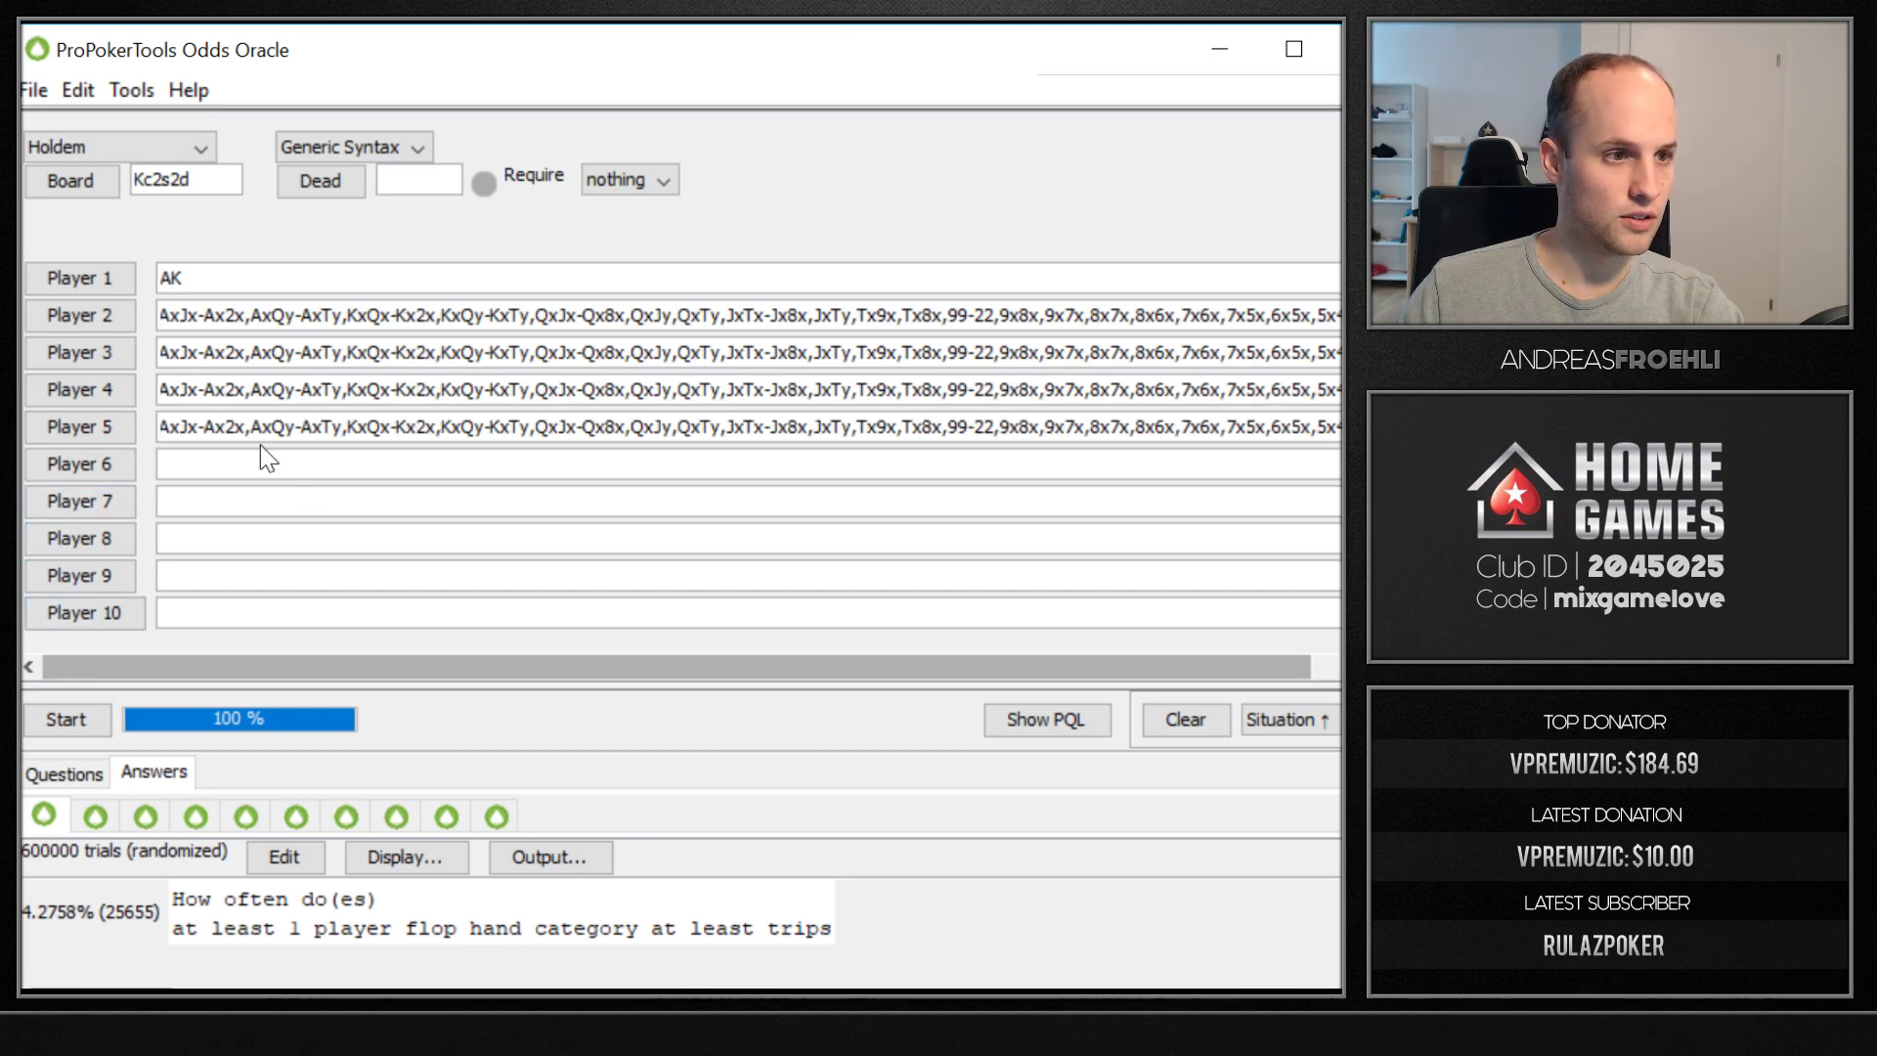
Give Players 6 and 7 the same range as Player 5 and run the simulation on board Kc8s8d.
click(266, 464)
key(ctrl+v)
click(264, 500)
key(ctrl+v)
click(67, 719)
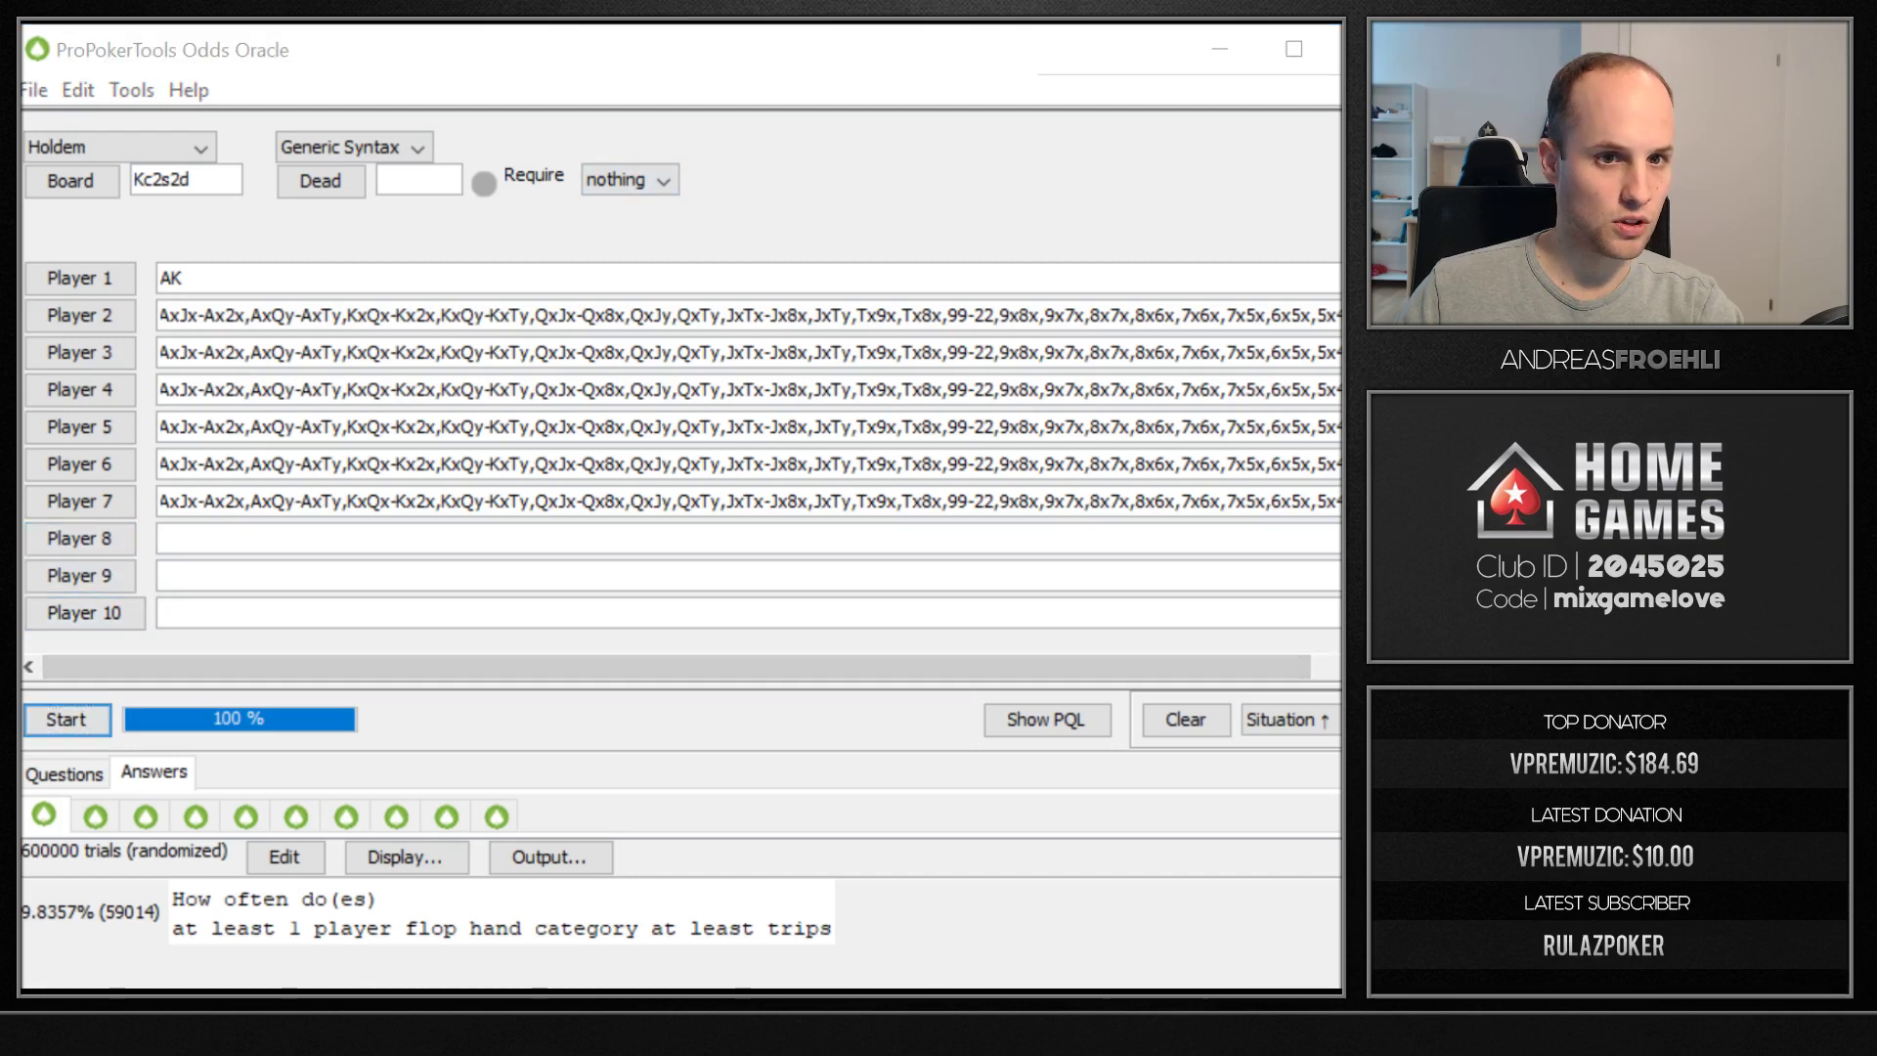
click(42, 728)
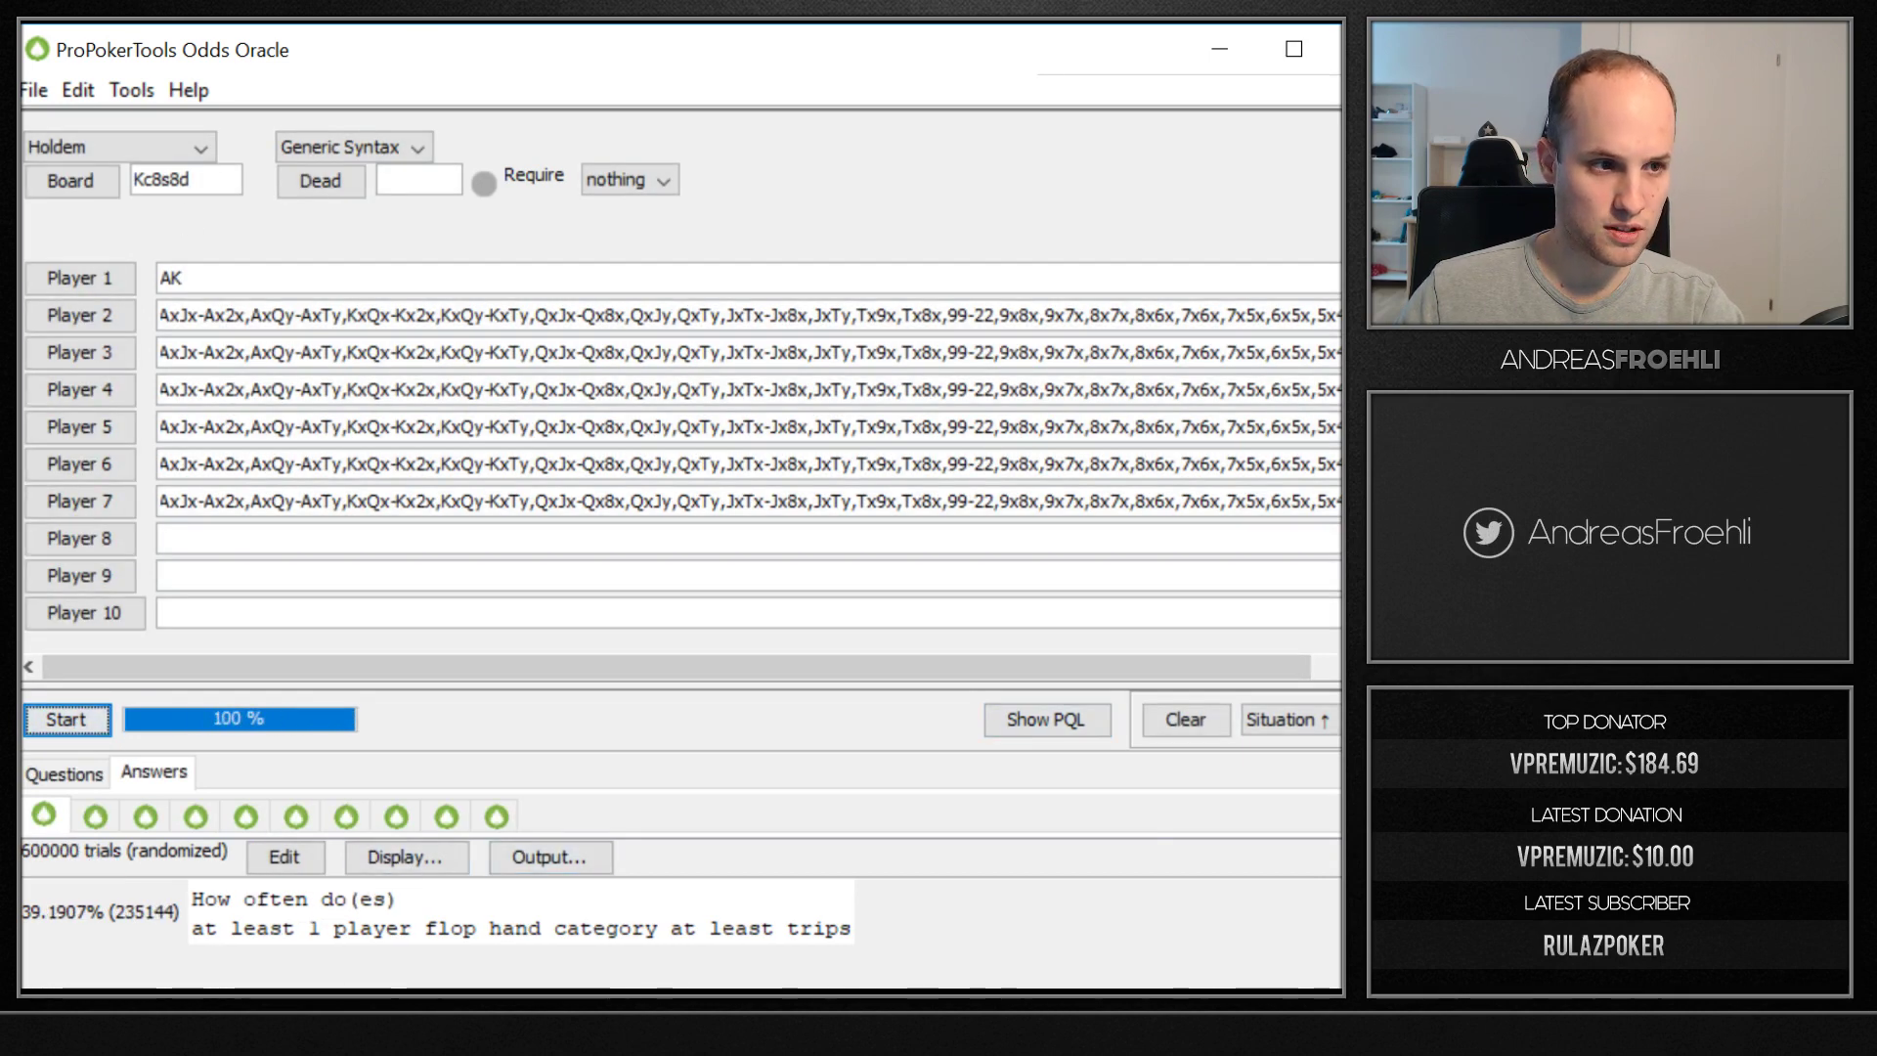
Inspect Player 2's starting-hand range in the layered grid and close it without changes.
click(104, 324)
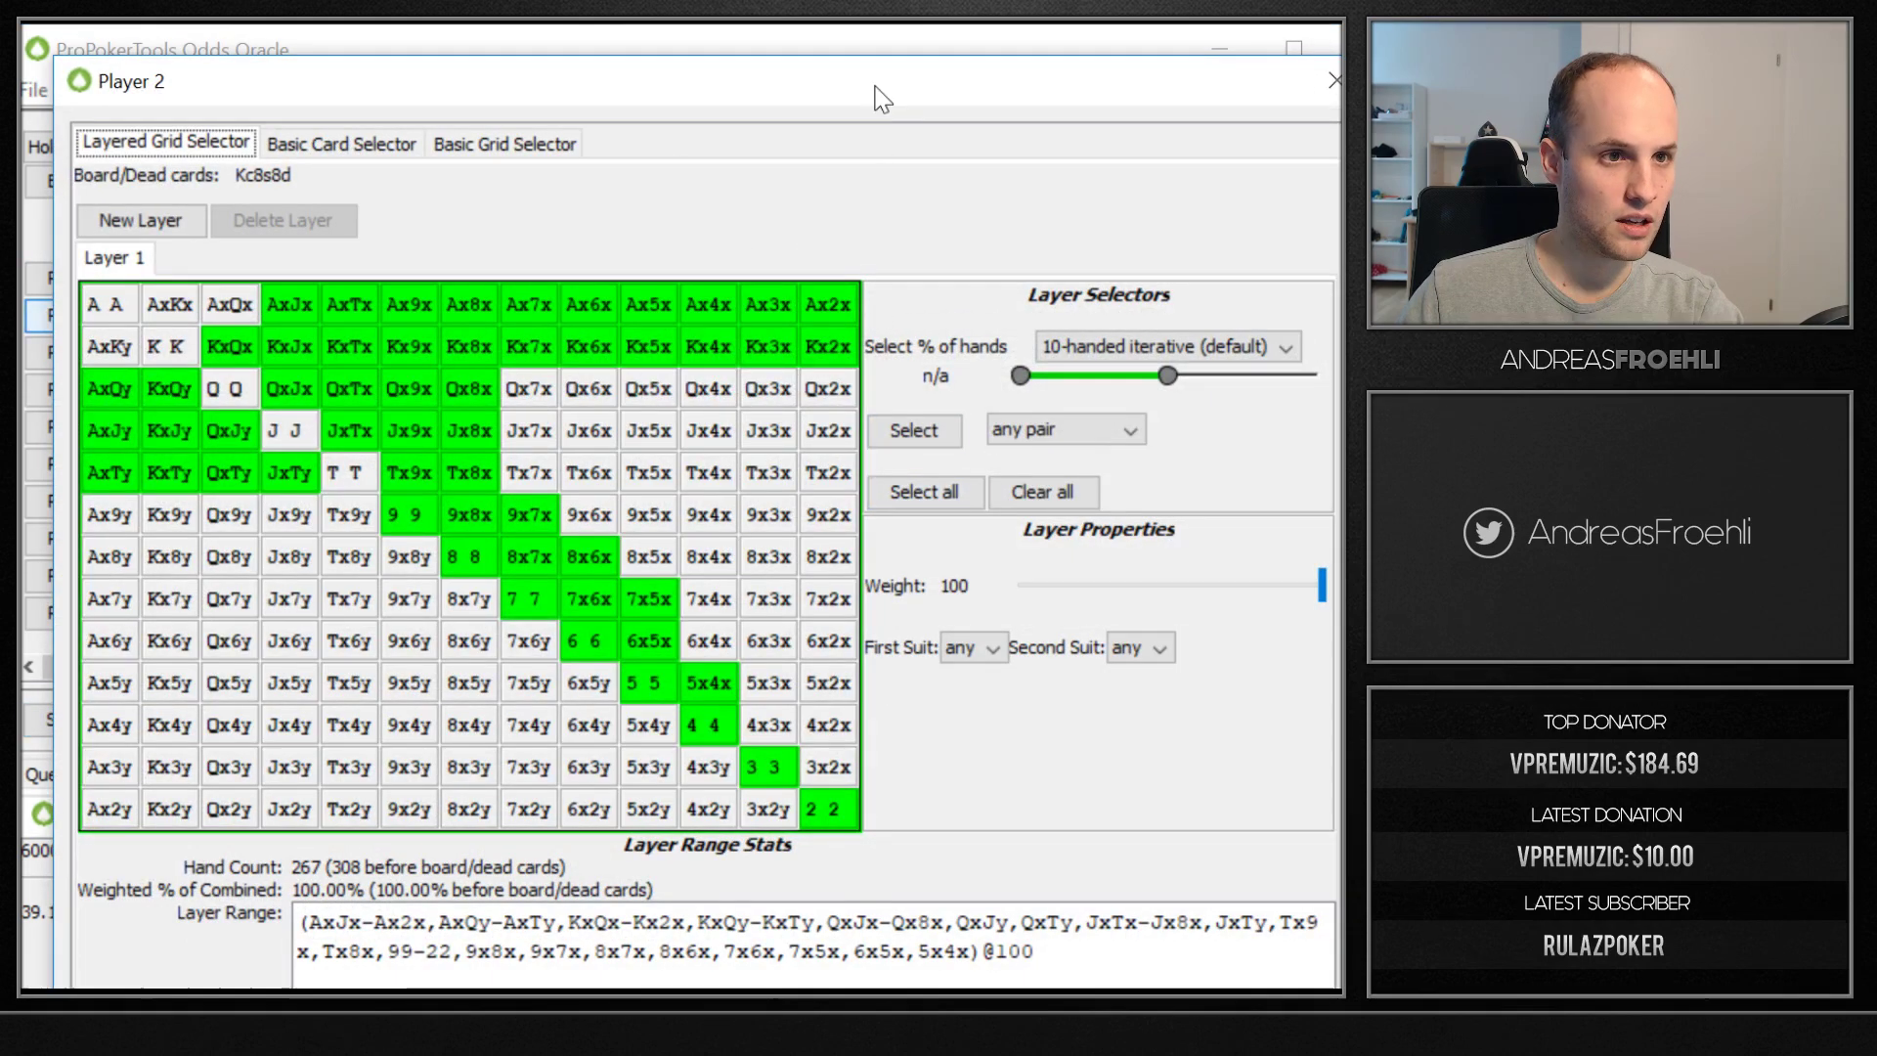
drag(881, 99, 1079, 141)
key(Escape)
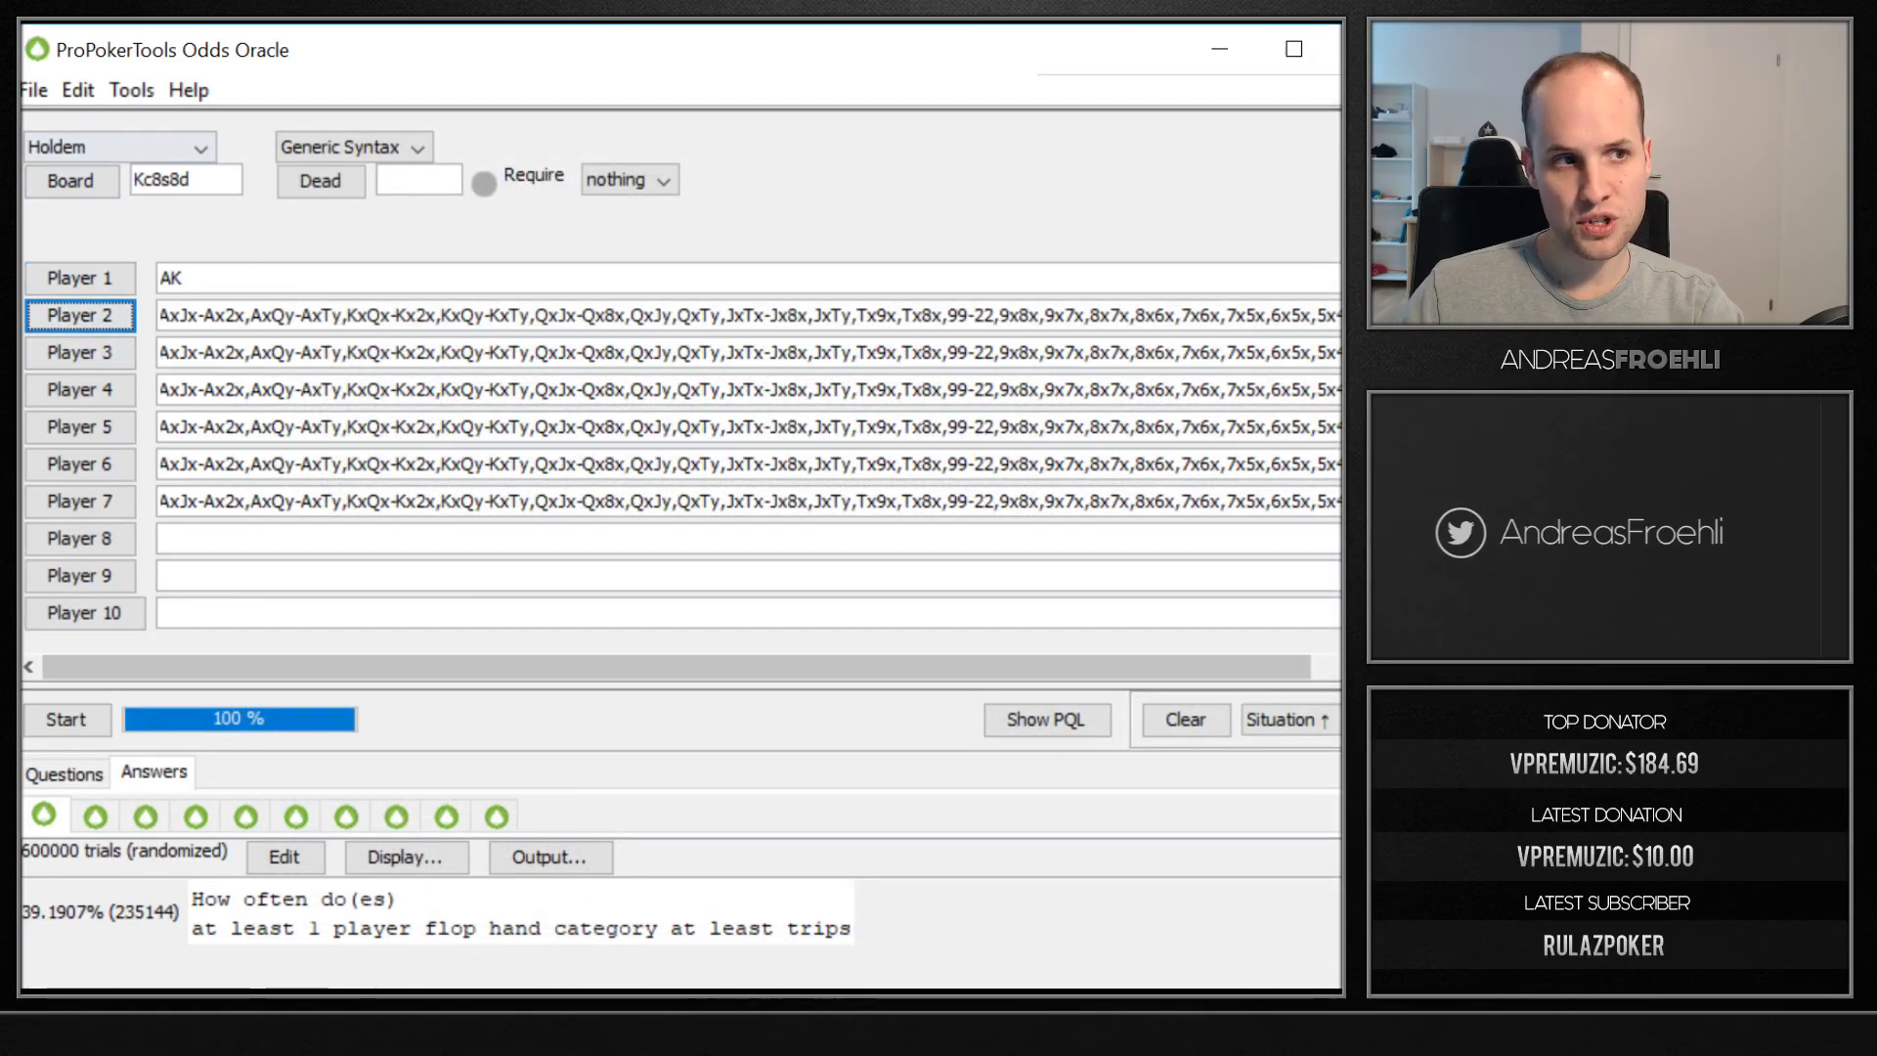
Switch the game from Holdem to Omaha Hi and clear the board cards.
drag(196, 180, 133, 180)
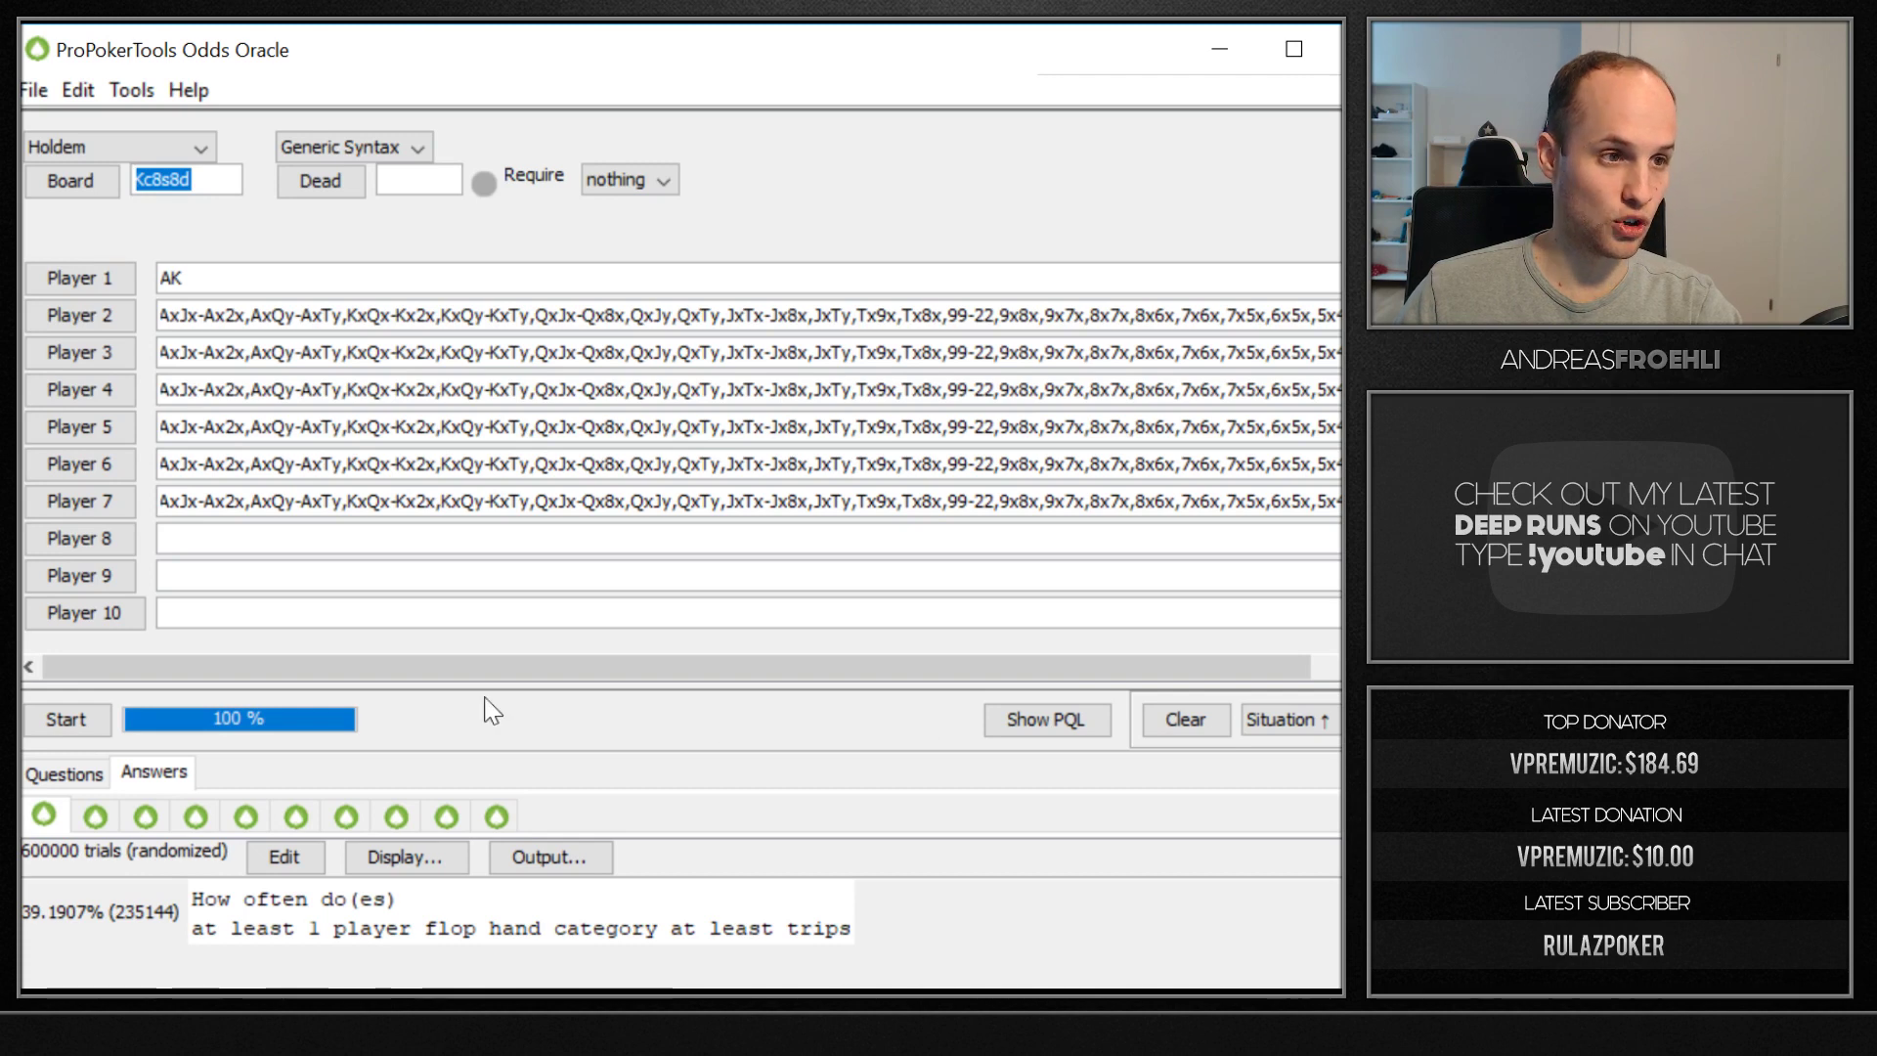
click(90, 142)
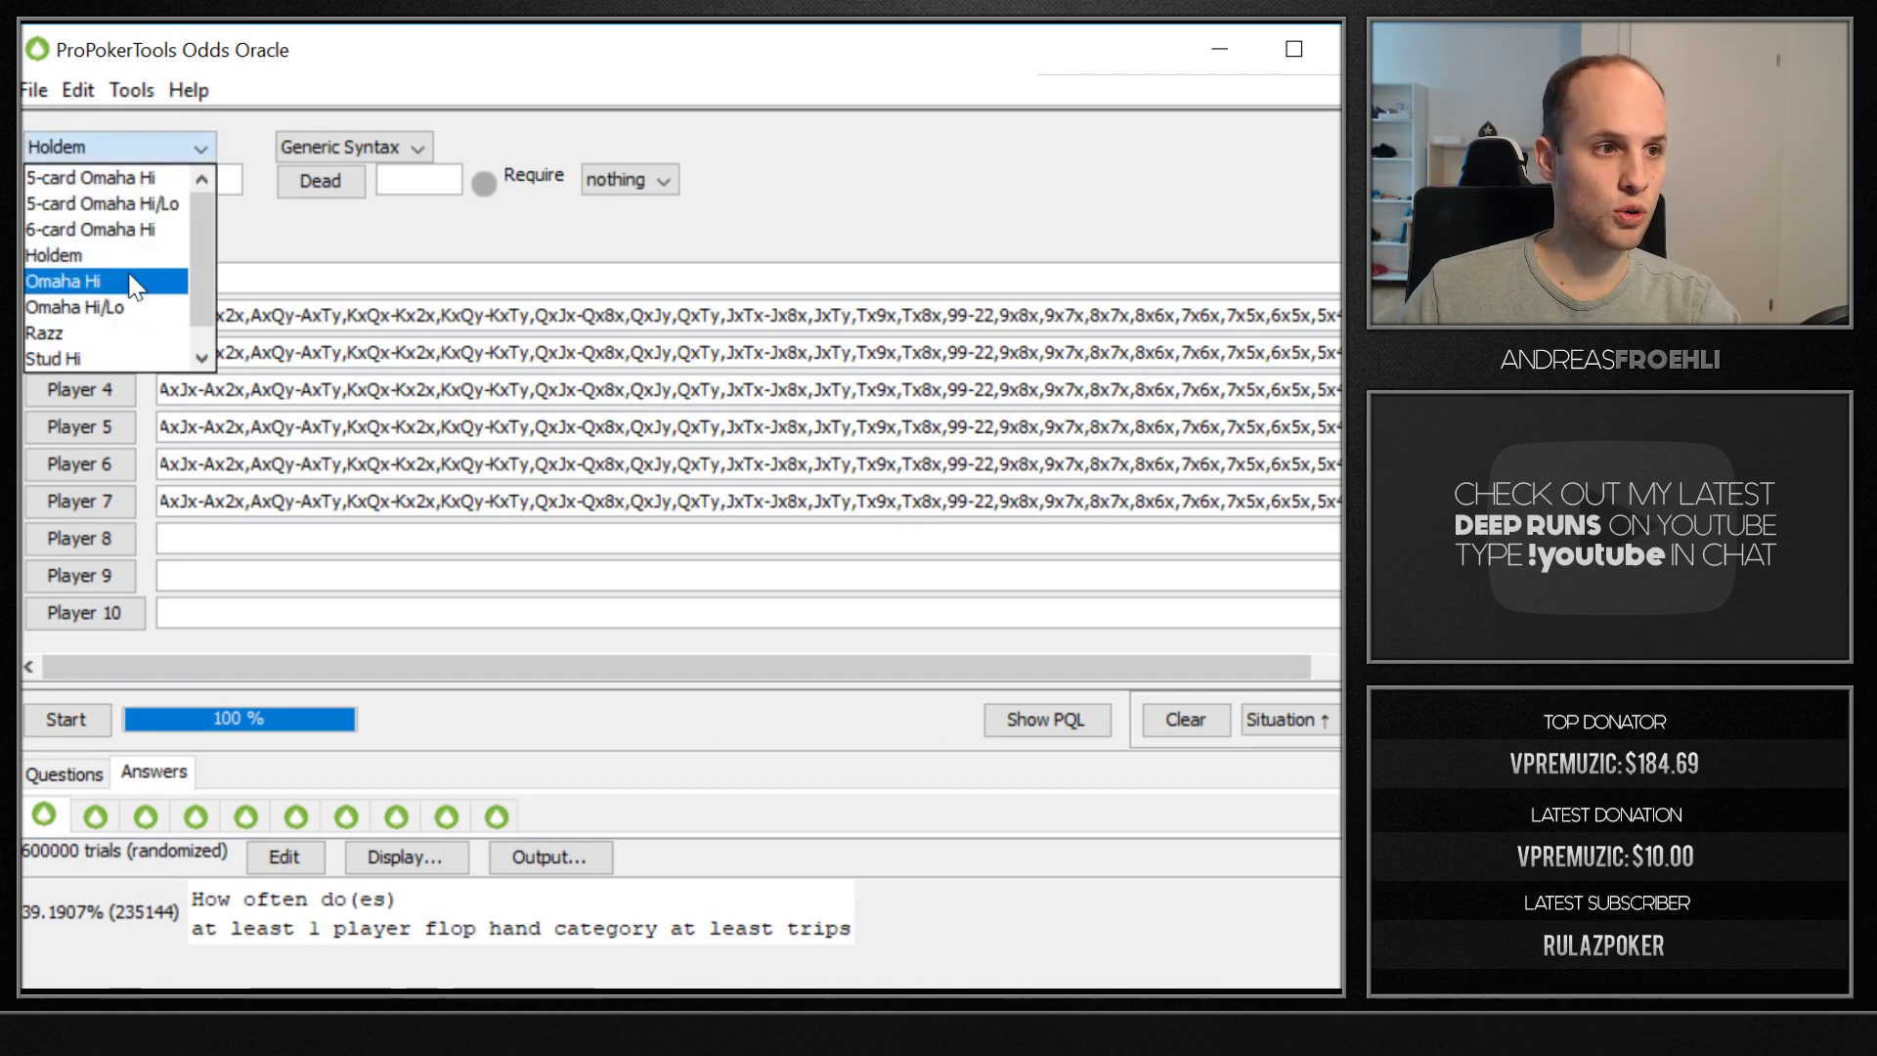
click(137, 277)
drag(195, 180, 98, 181)
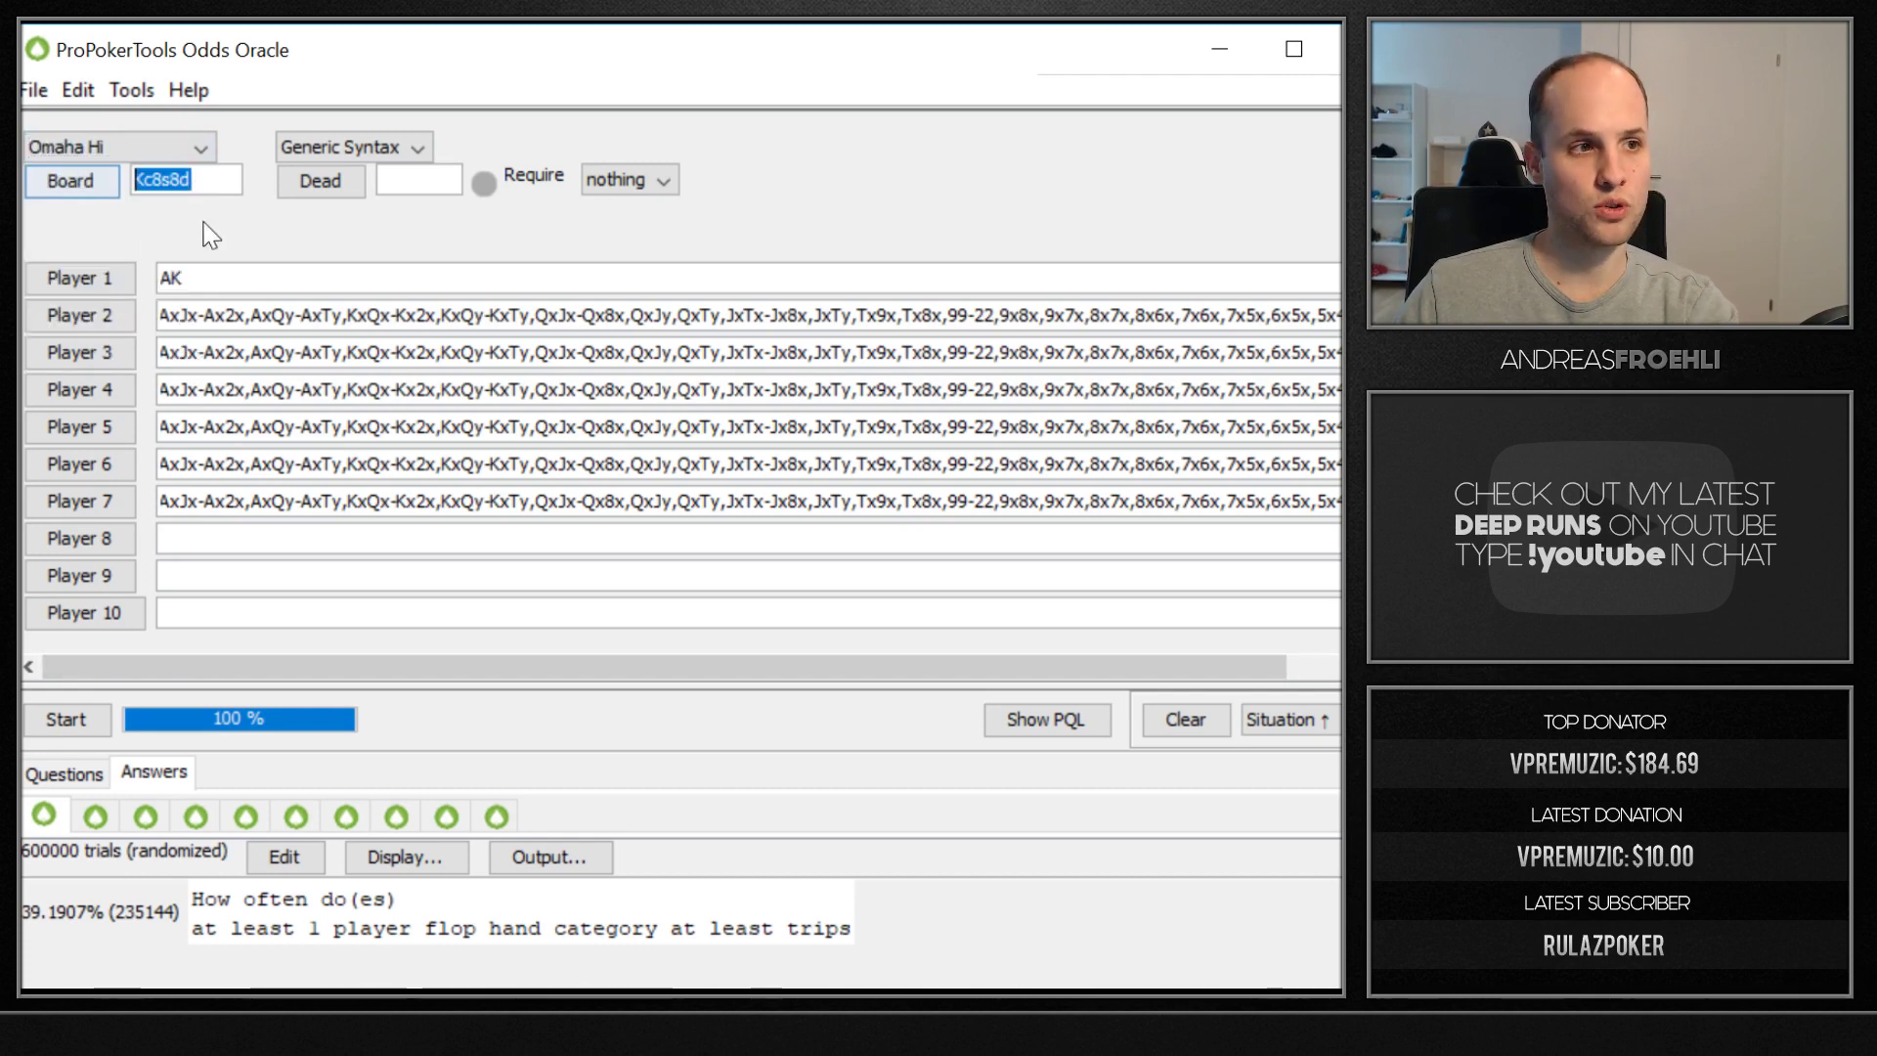
key(BackSpace)
Clear the hand ranges of Players 1 through 7.
drag(244, 276, 98, 279)
key(BackSpace)
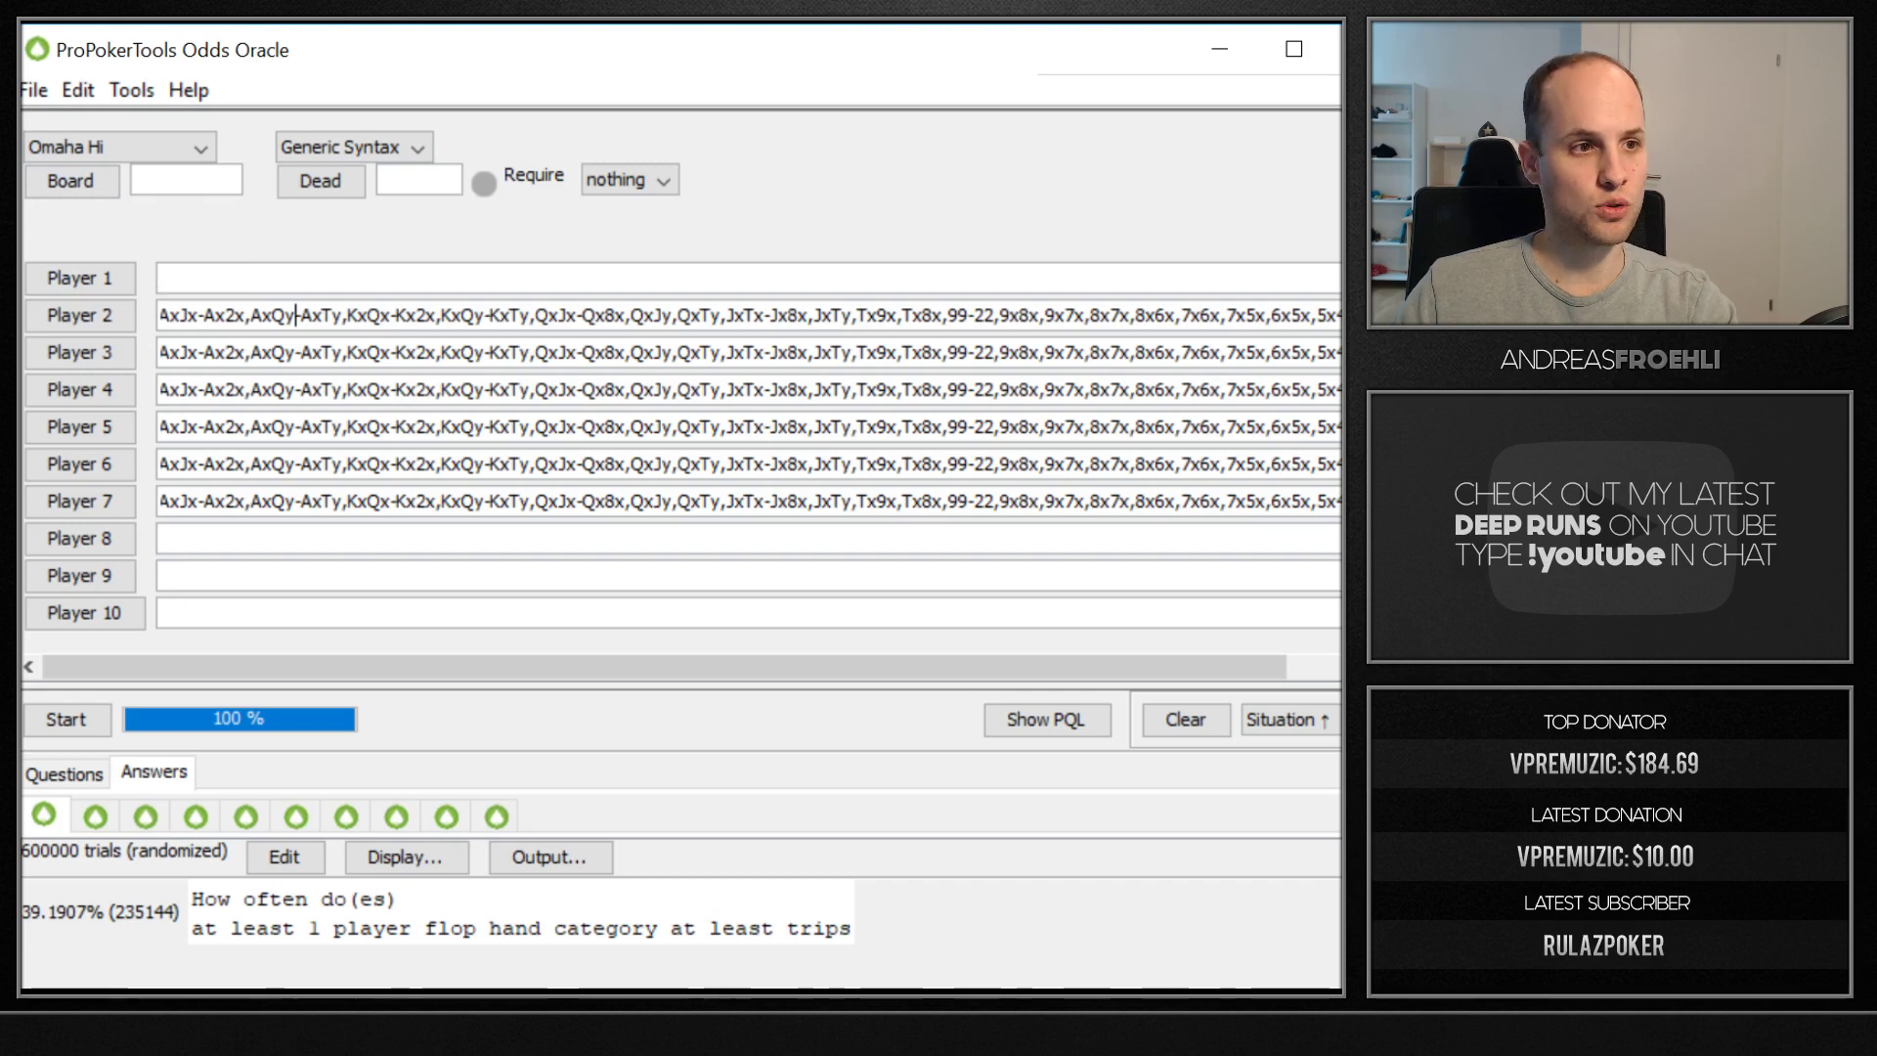
triple_click(293, 316)
key(BackSpace)
key(Tab)
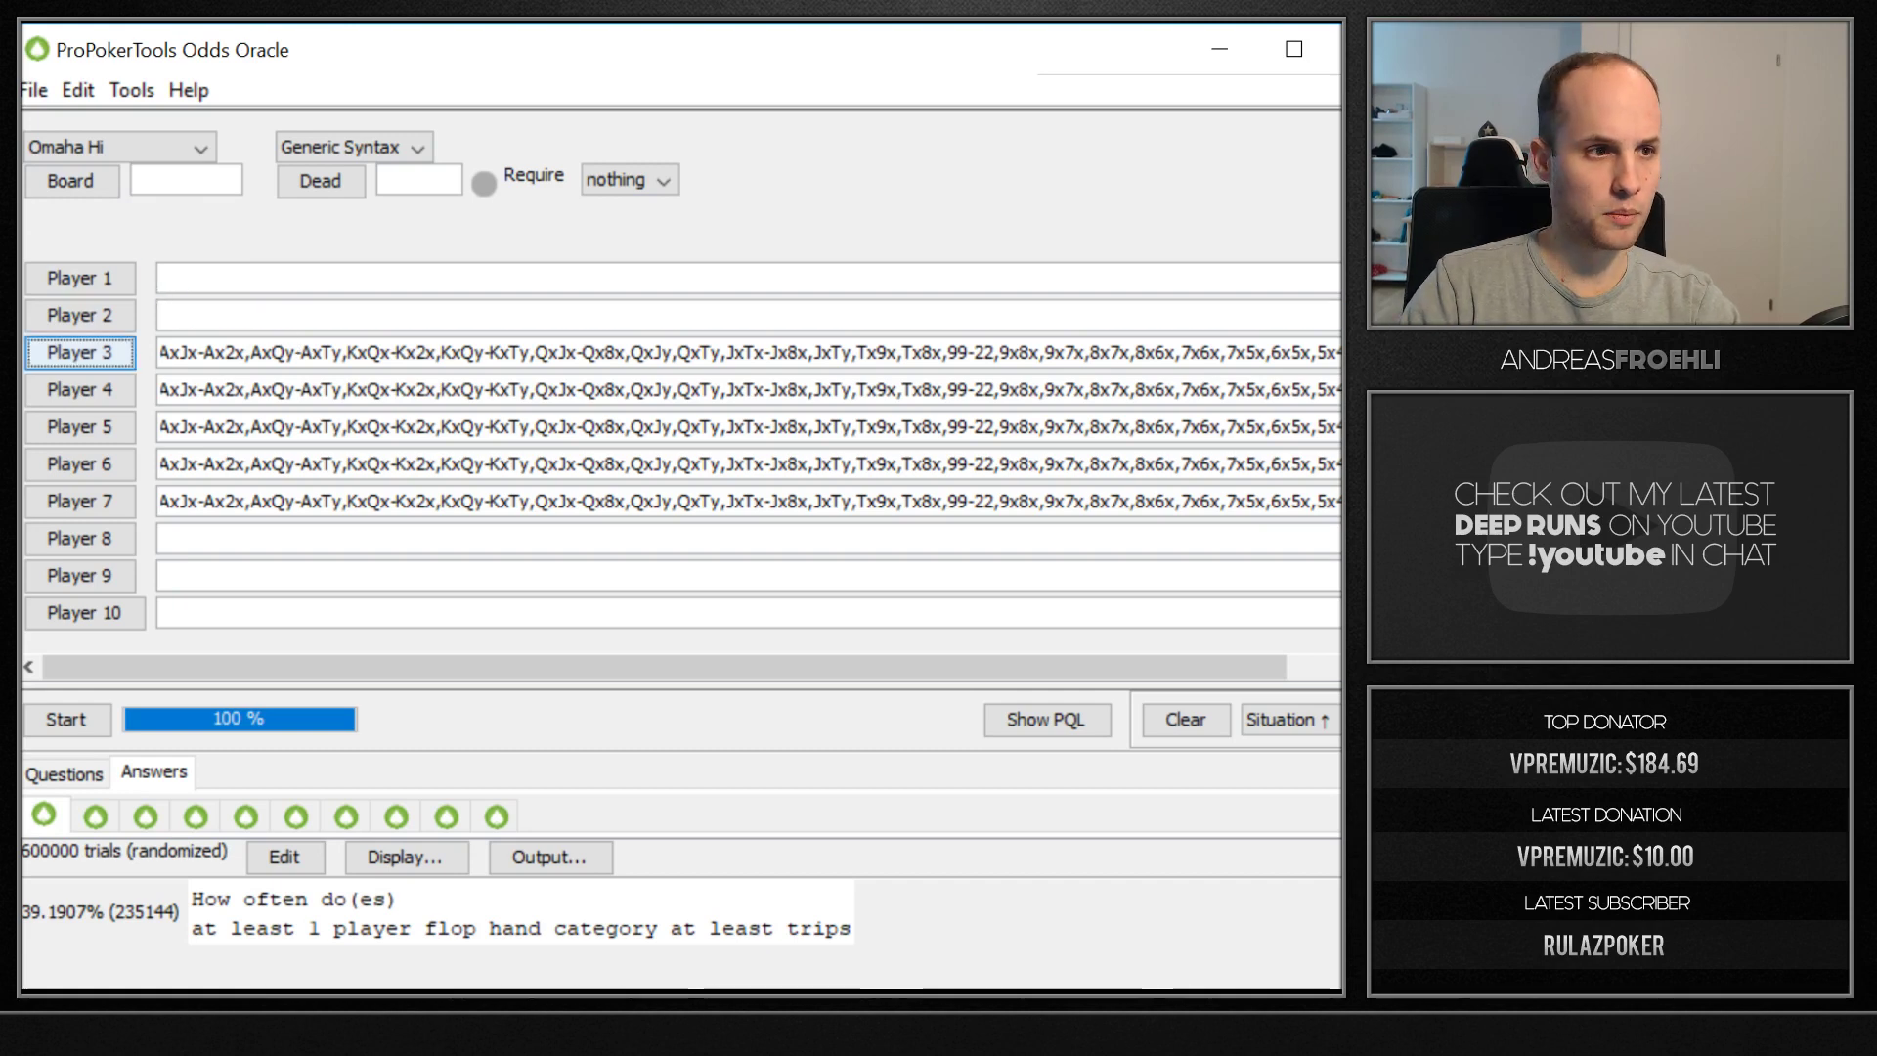
key(Tab)
key(BackSpace)
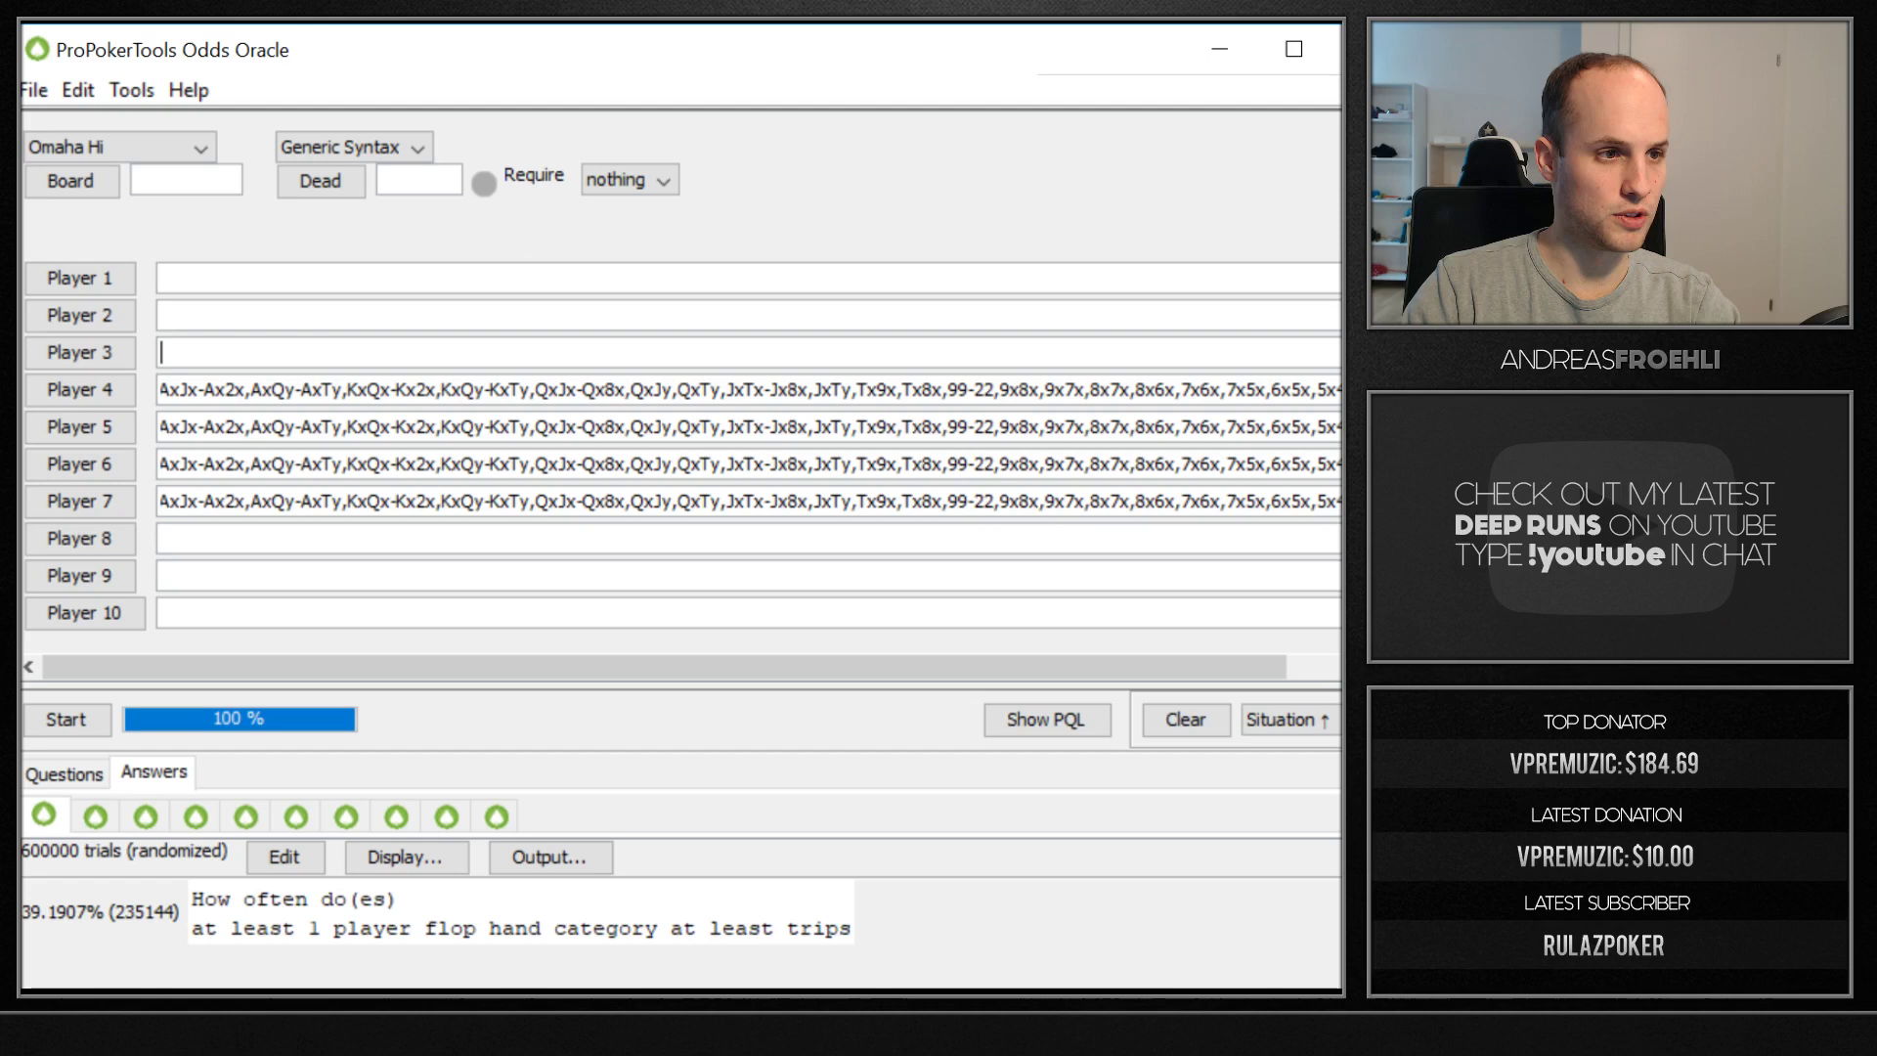
triple_click(252, 390)
key(BackSpace)
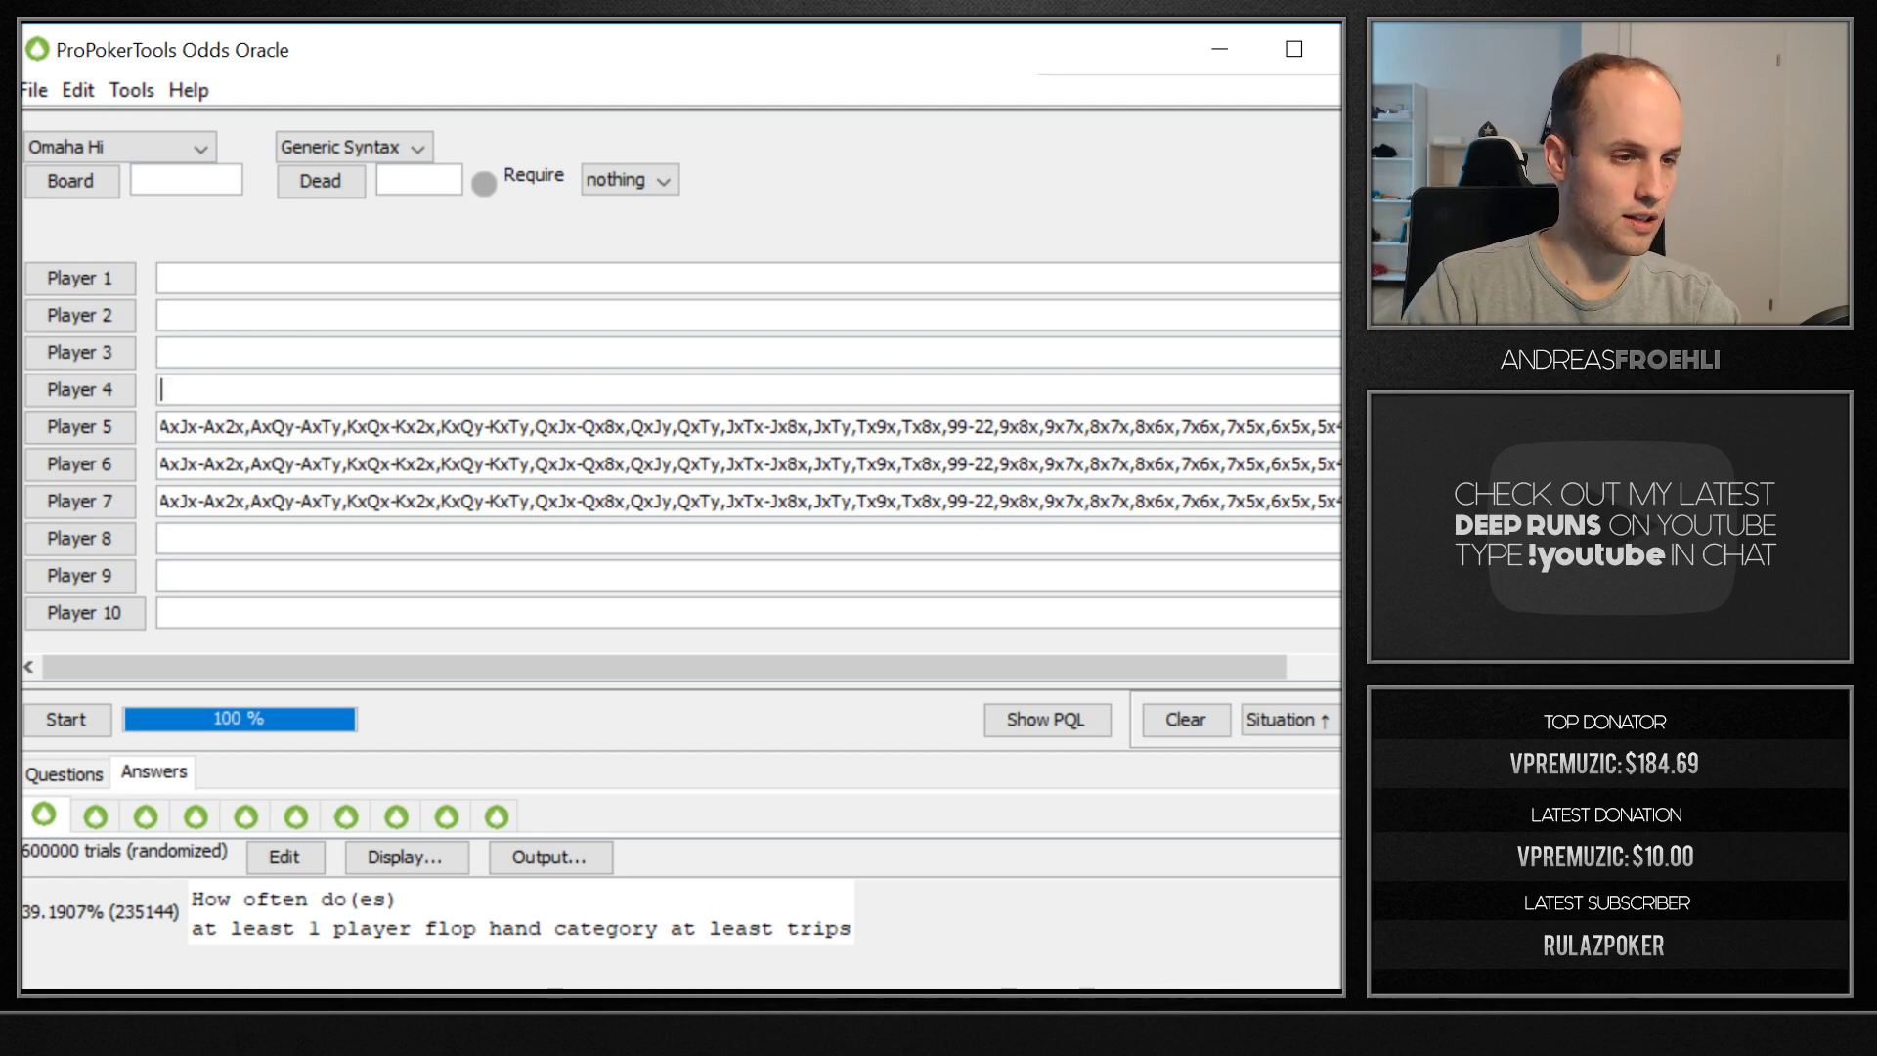
triple_click(171, 427)
key(BackSpace)
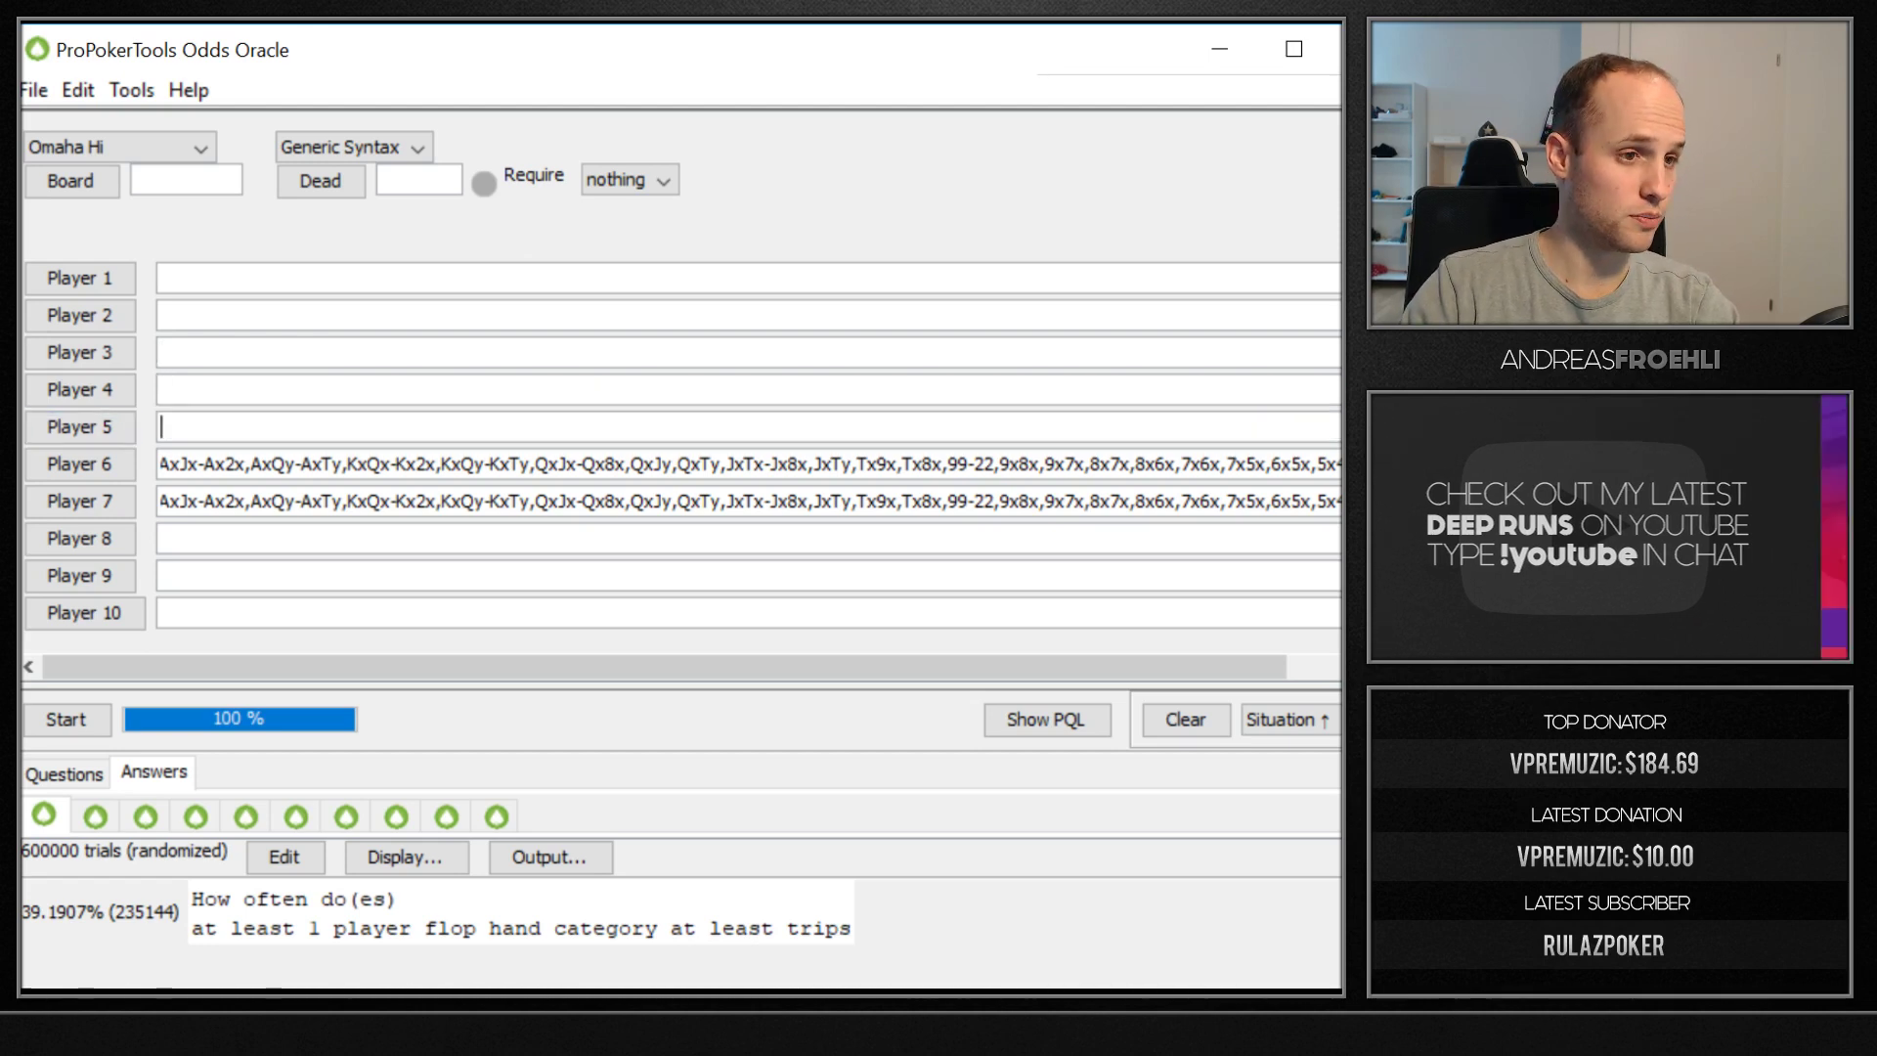
triple_click(171, 463)
key(BackSpace)
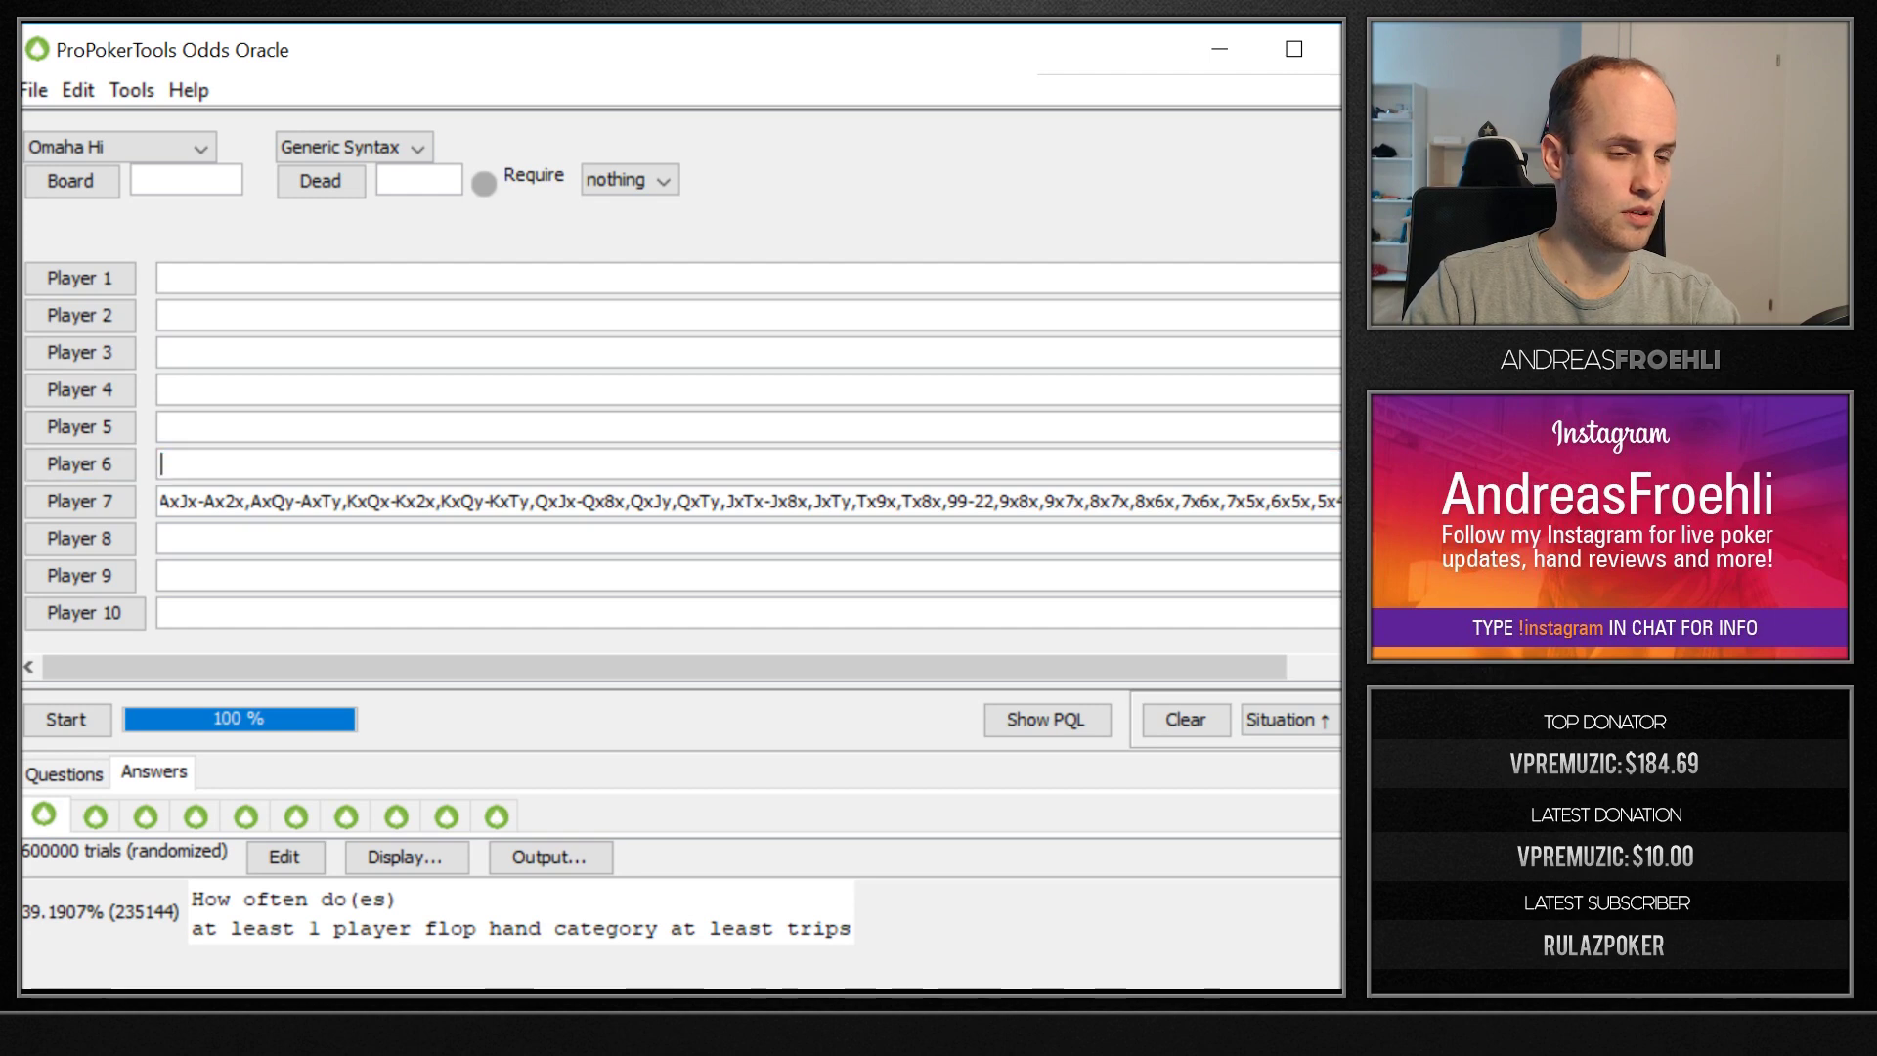
triple_click(171, 500)
key(BackSpace)
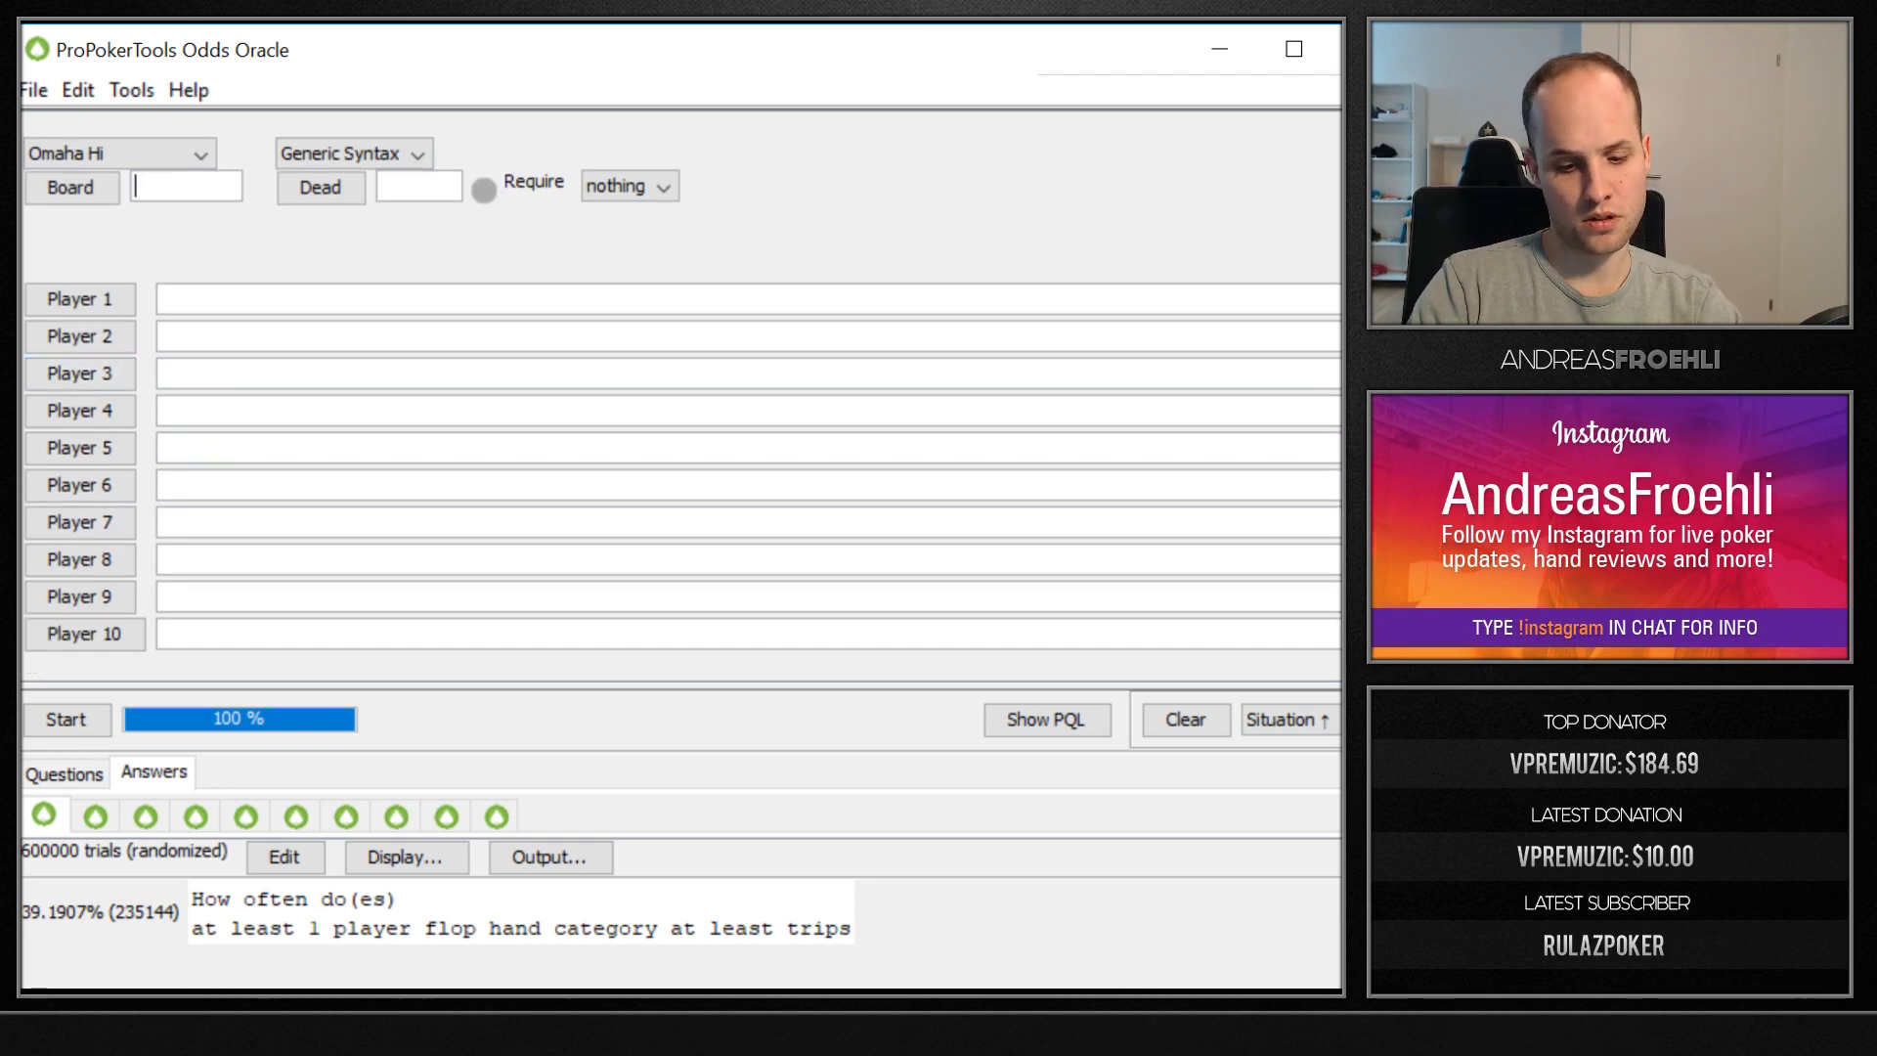
Set the board to 9c7c2c and give Player 1 the hand QcQsTc5s.
text(9c7c2c)
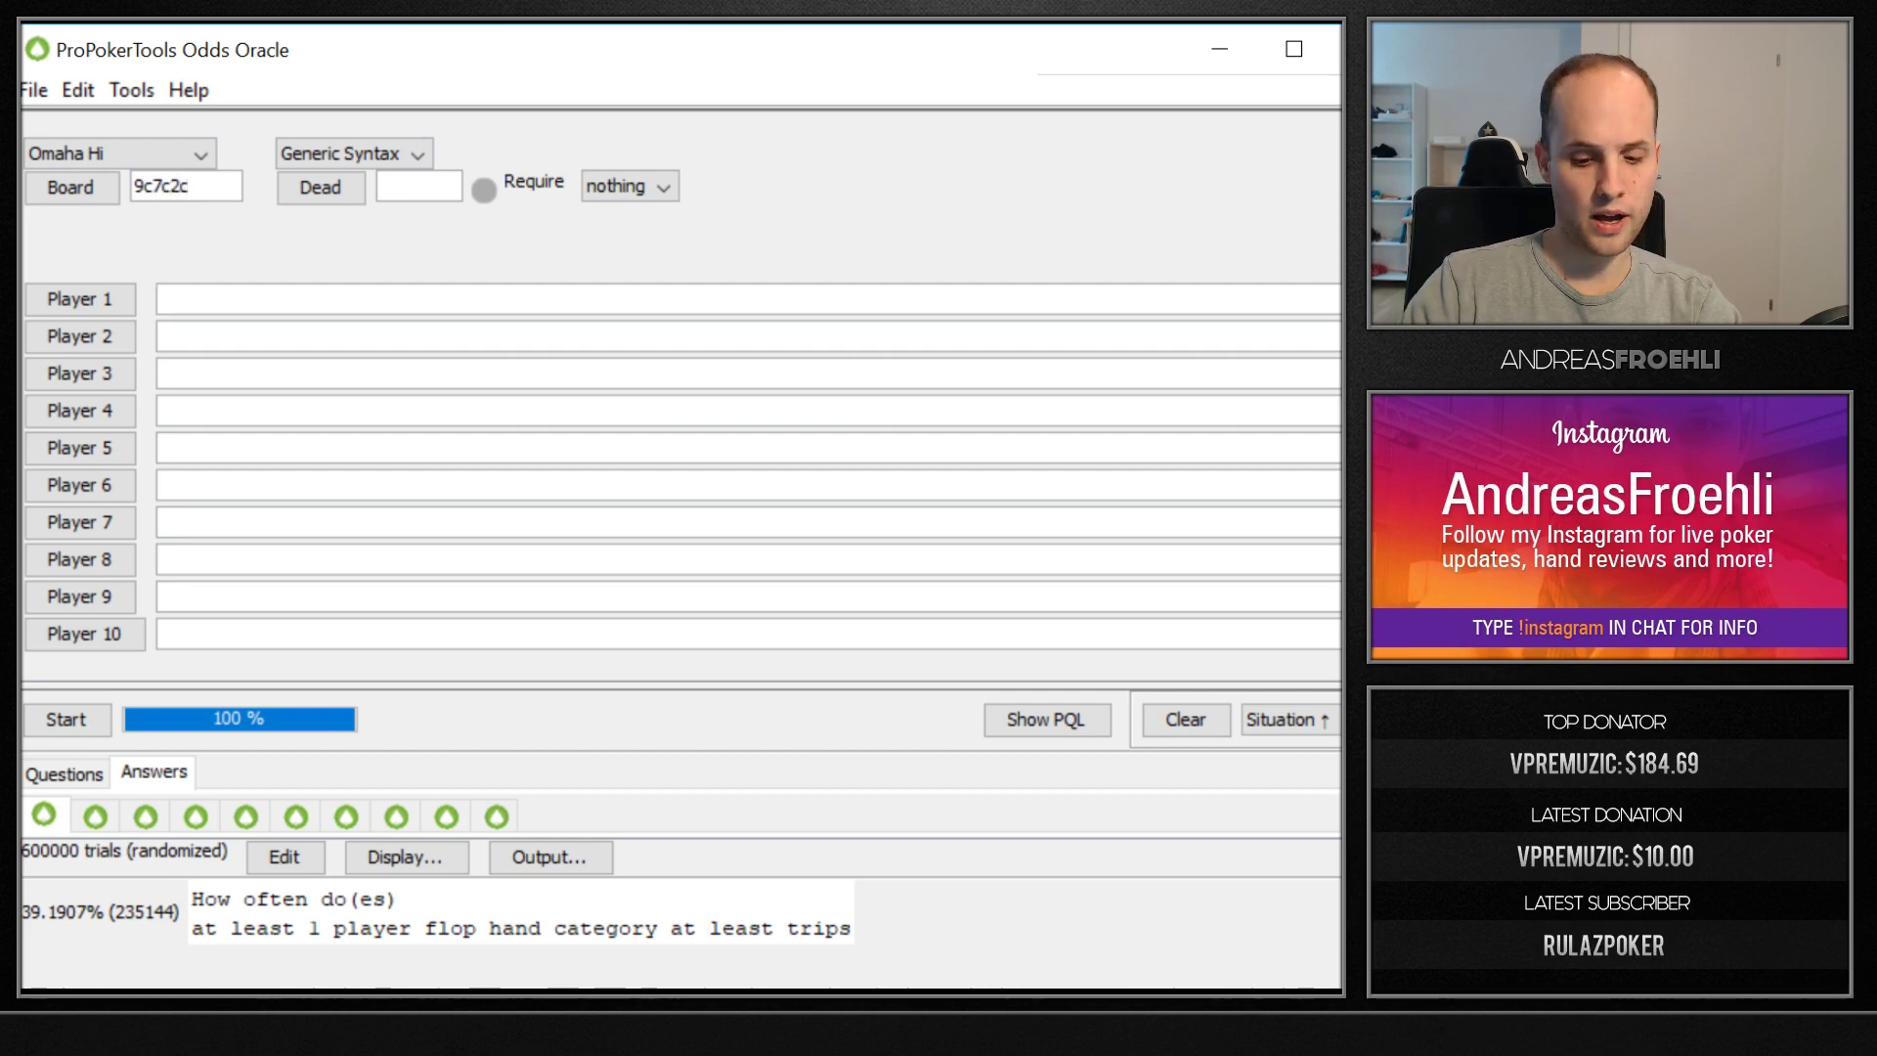
text(QQT5)
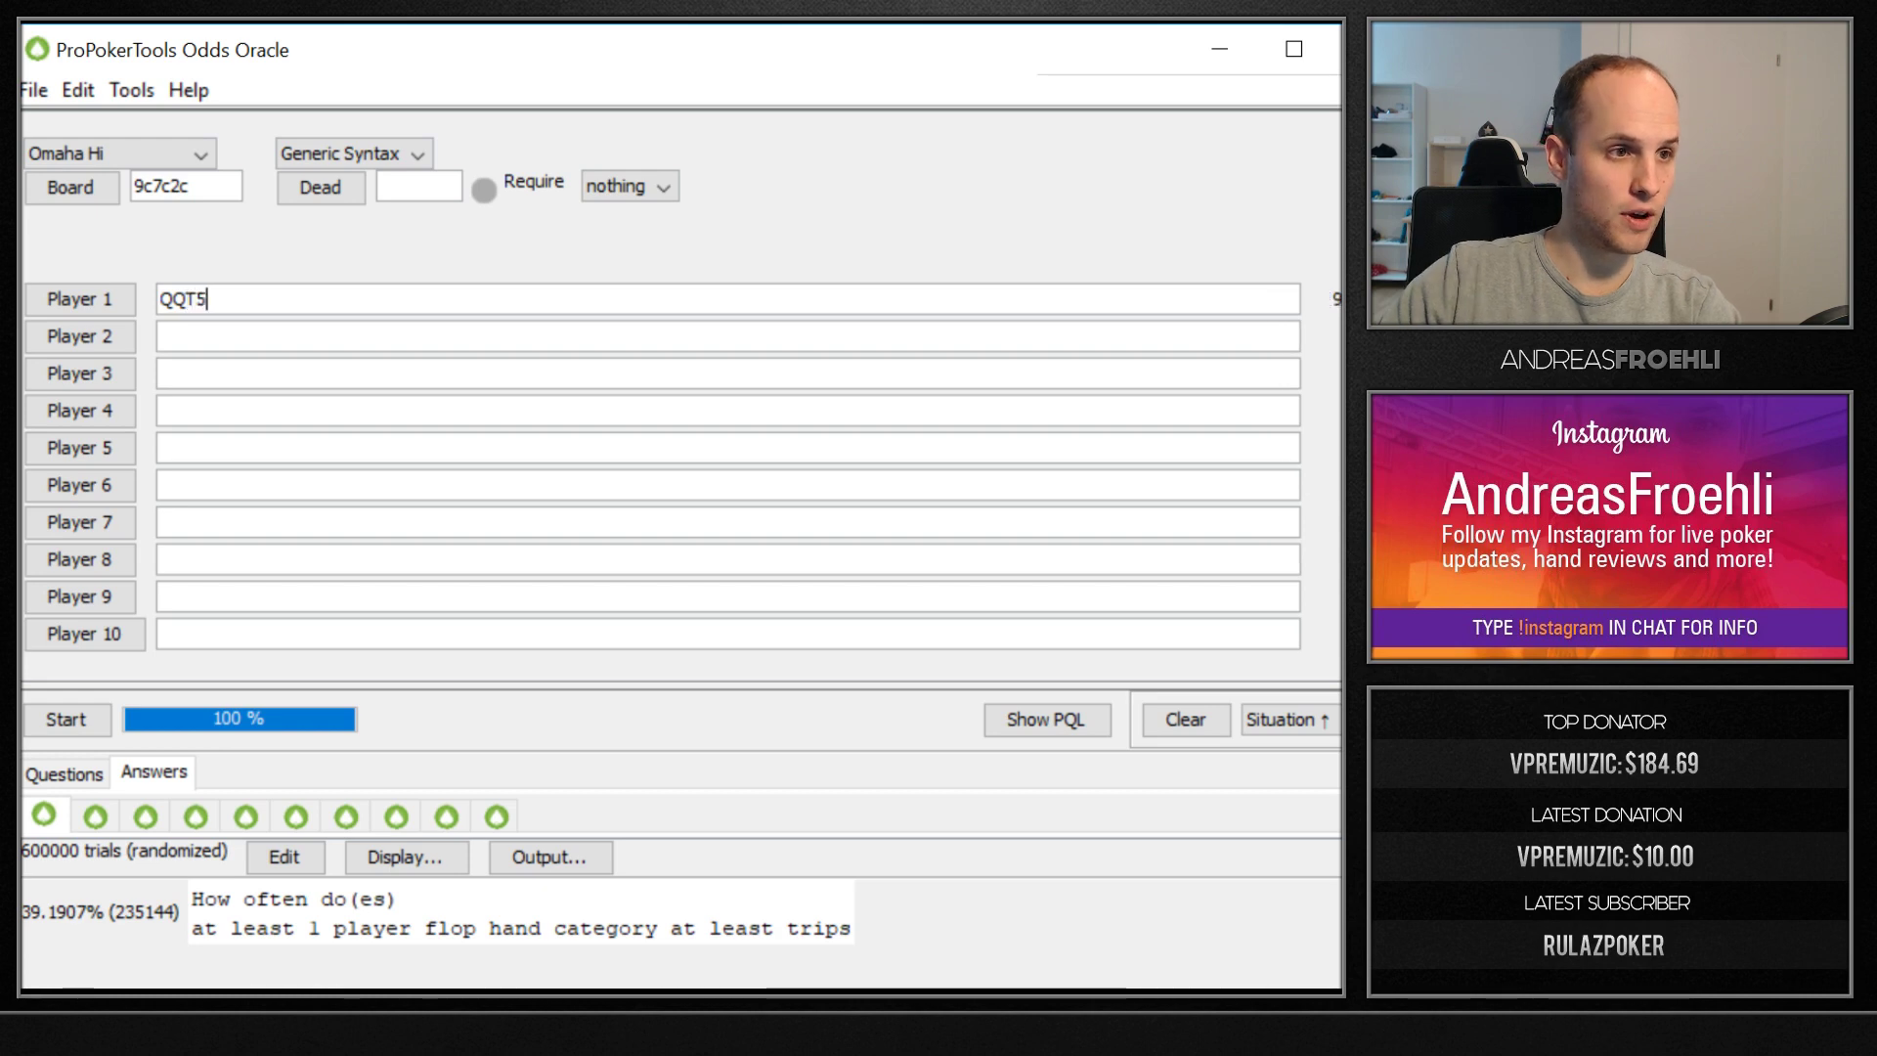
click(166, 299)
text(cQ)
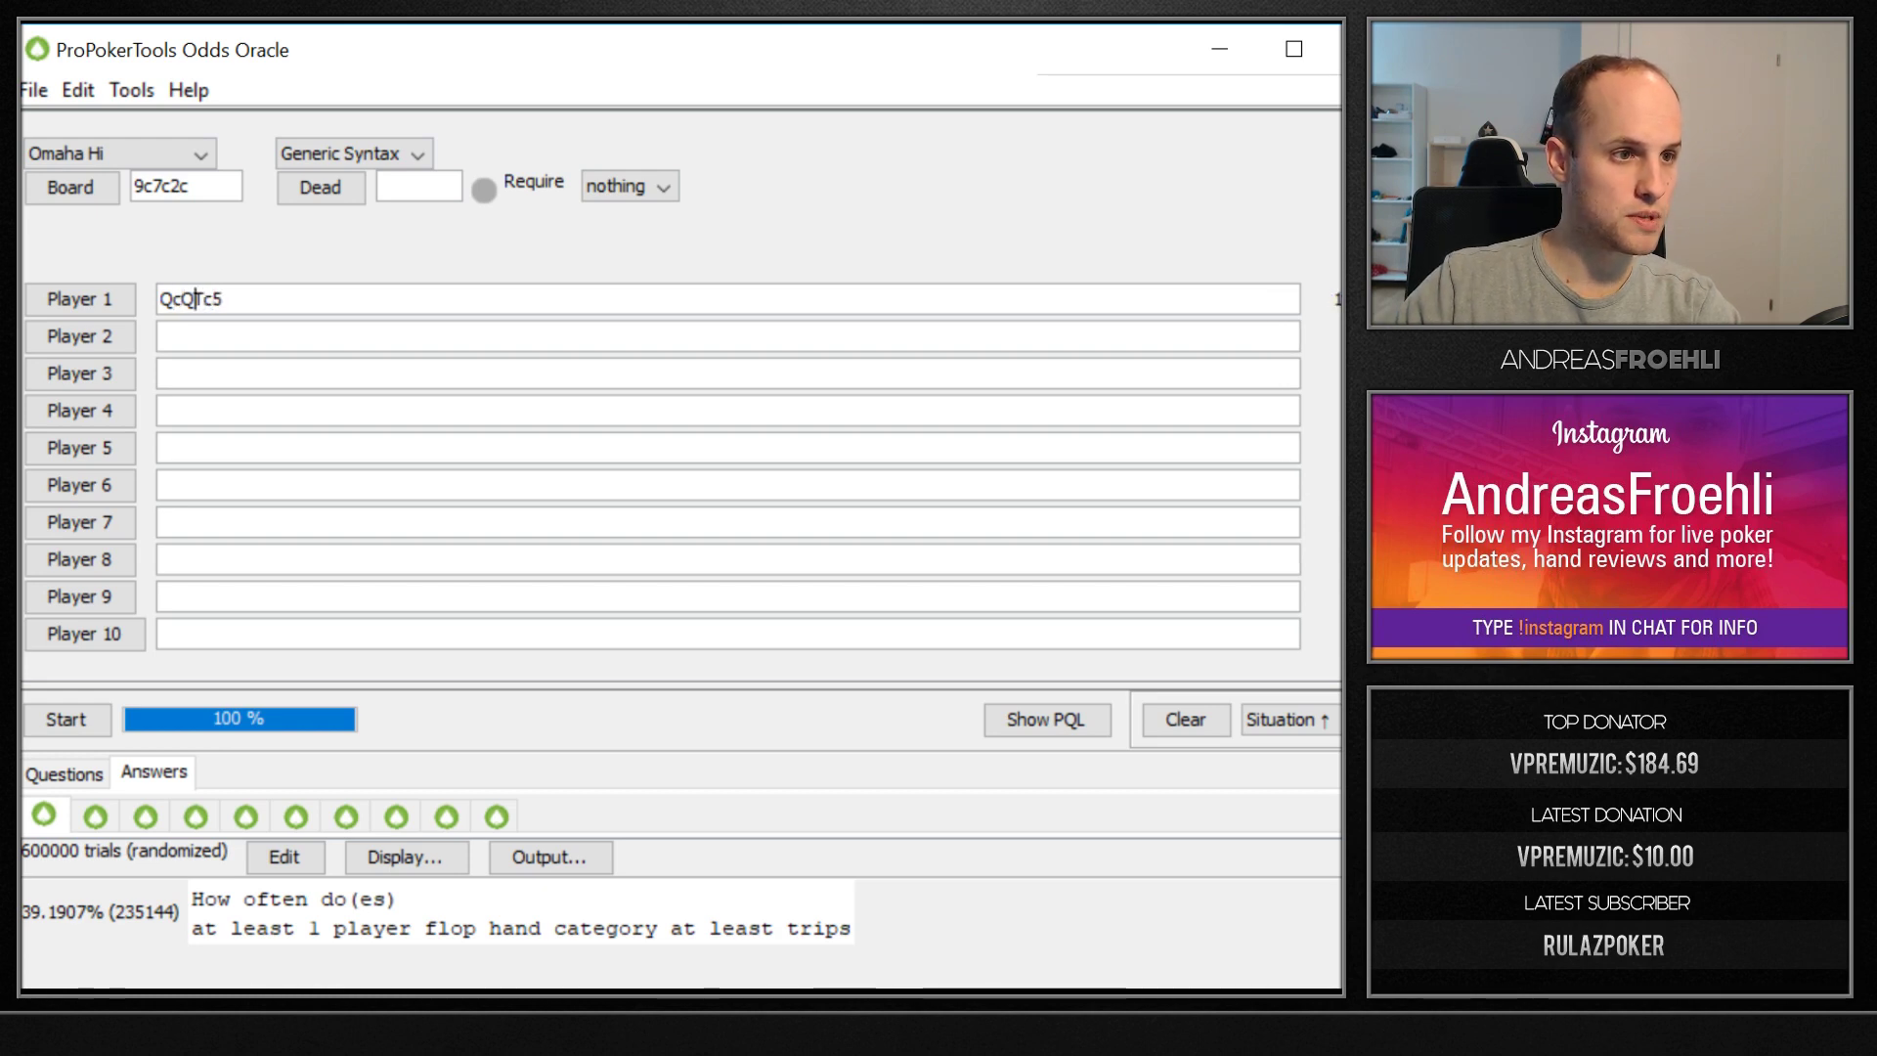
text(s)
key(Right)
key(Right)
key(Right)
text(s)
key(Tab)
key(Tab)
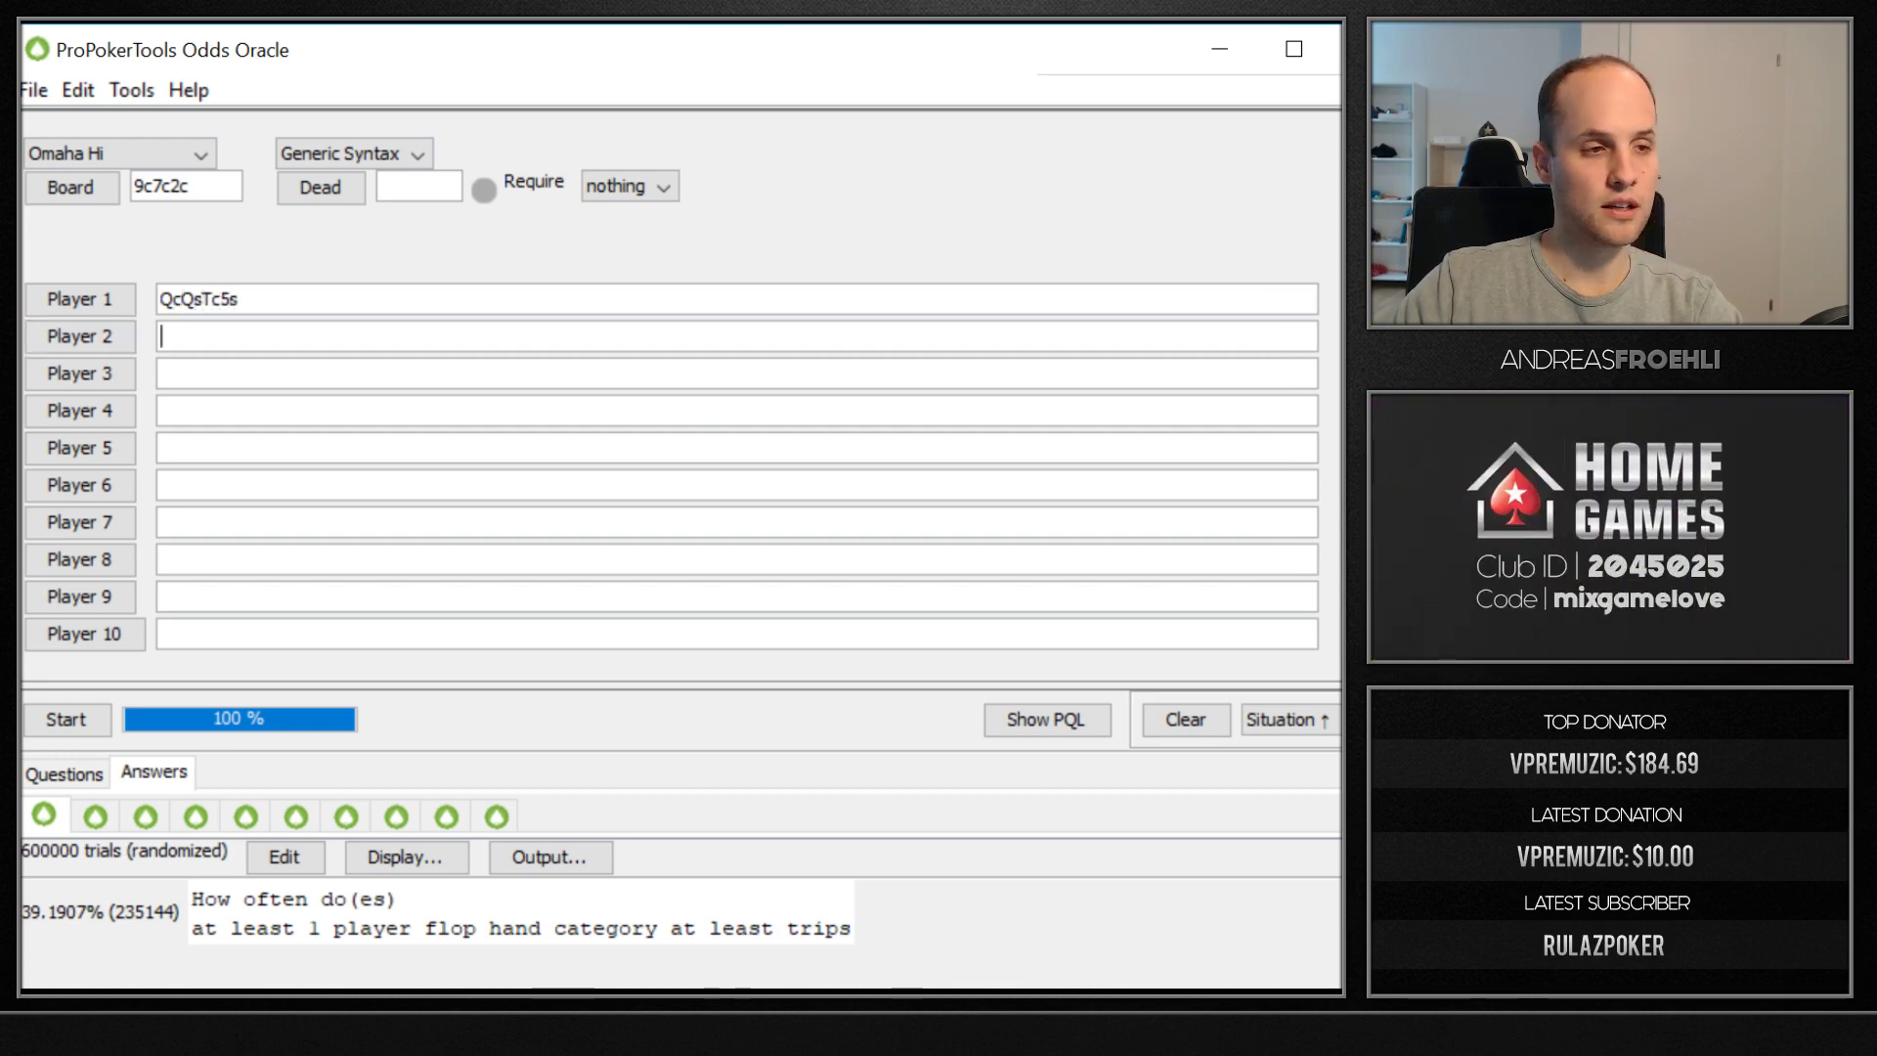
Set Player 2's range to 25% and Player 3's range to 35%!AA.
text(25%)
key(Tab)
key(Tab)
text(35)
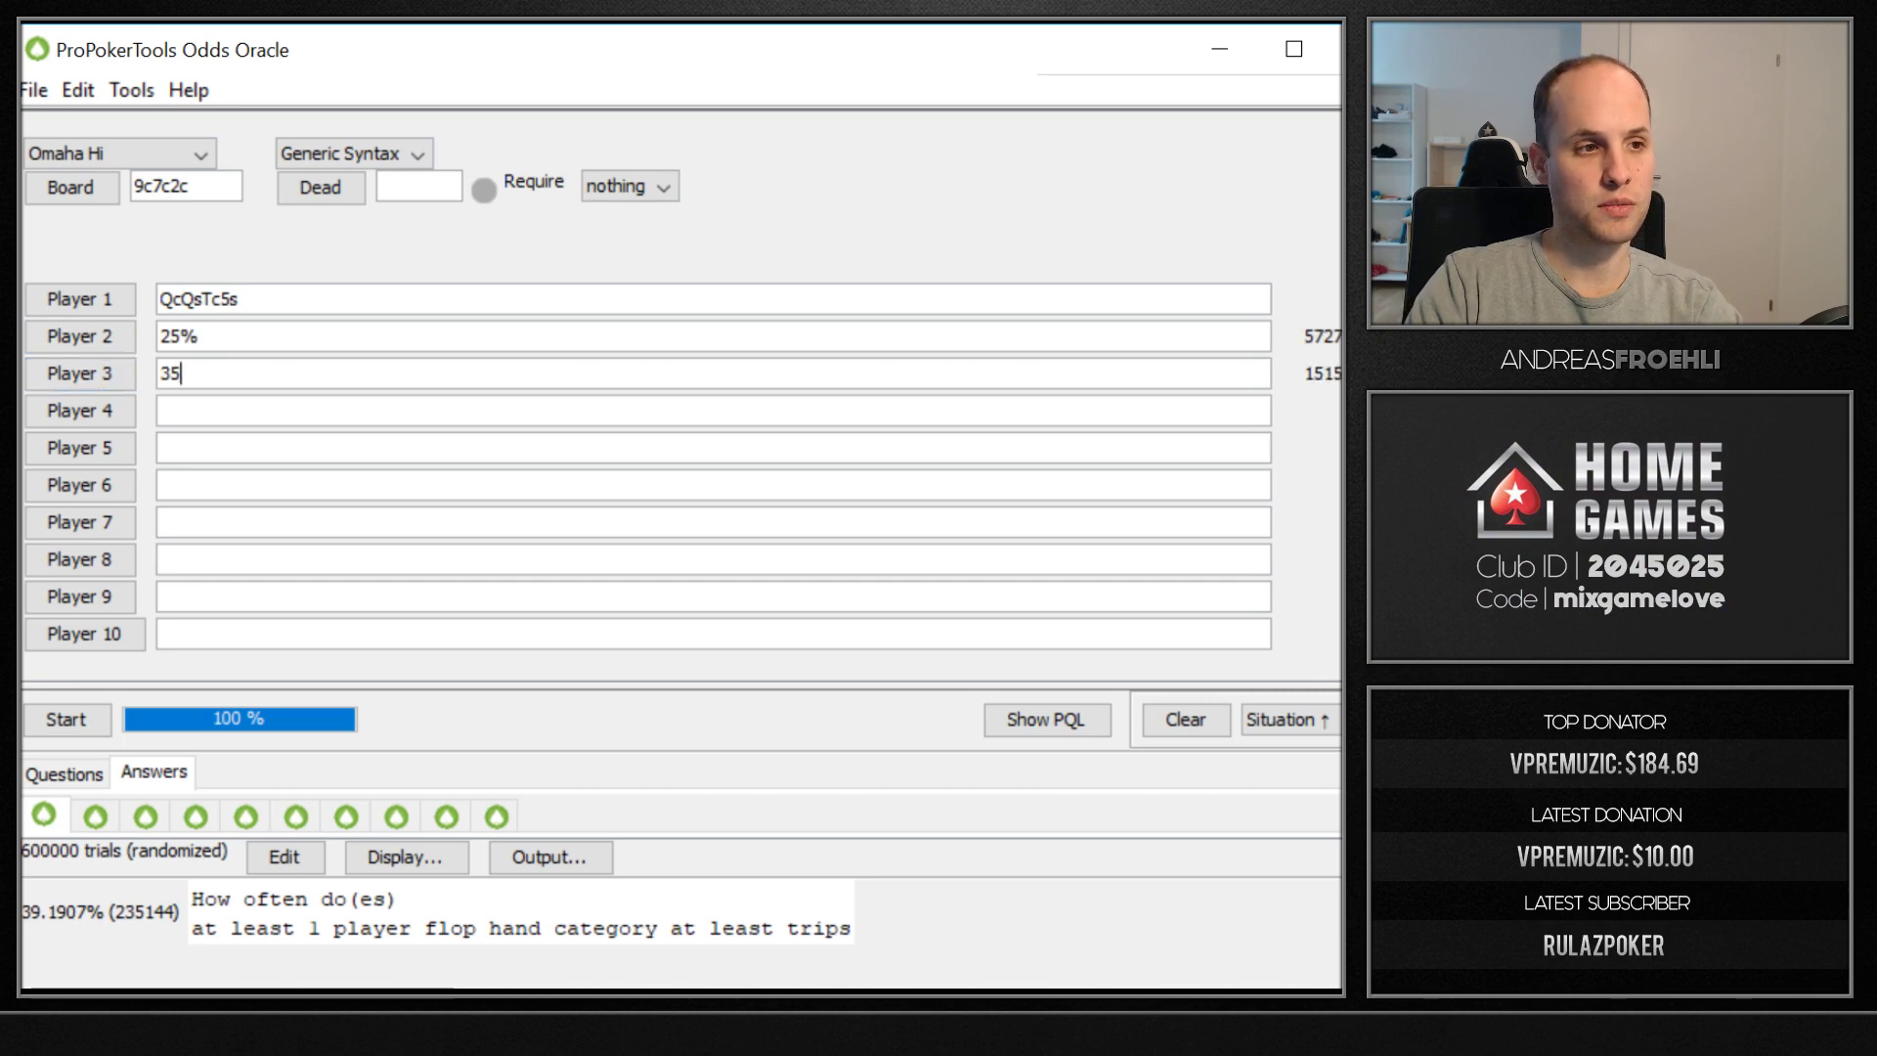
text(%!AA)
Set the ranges of Player 4 to 75%, Player 5 to 65% and Player 6 to 15%!AA.
key(Tab)
key(Tab)
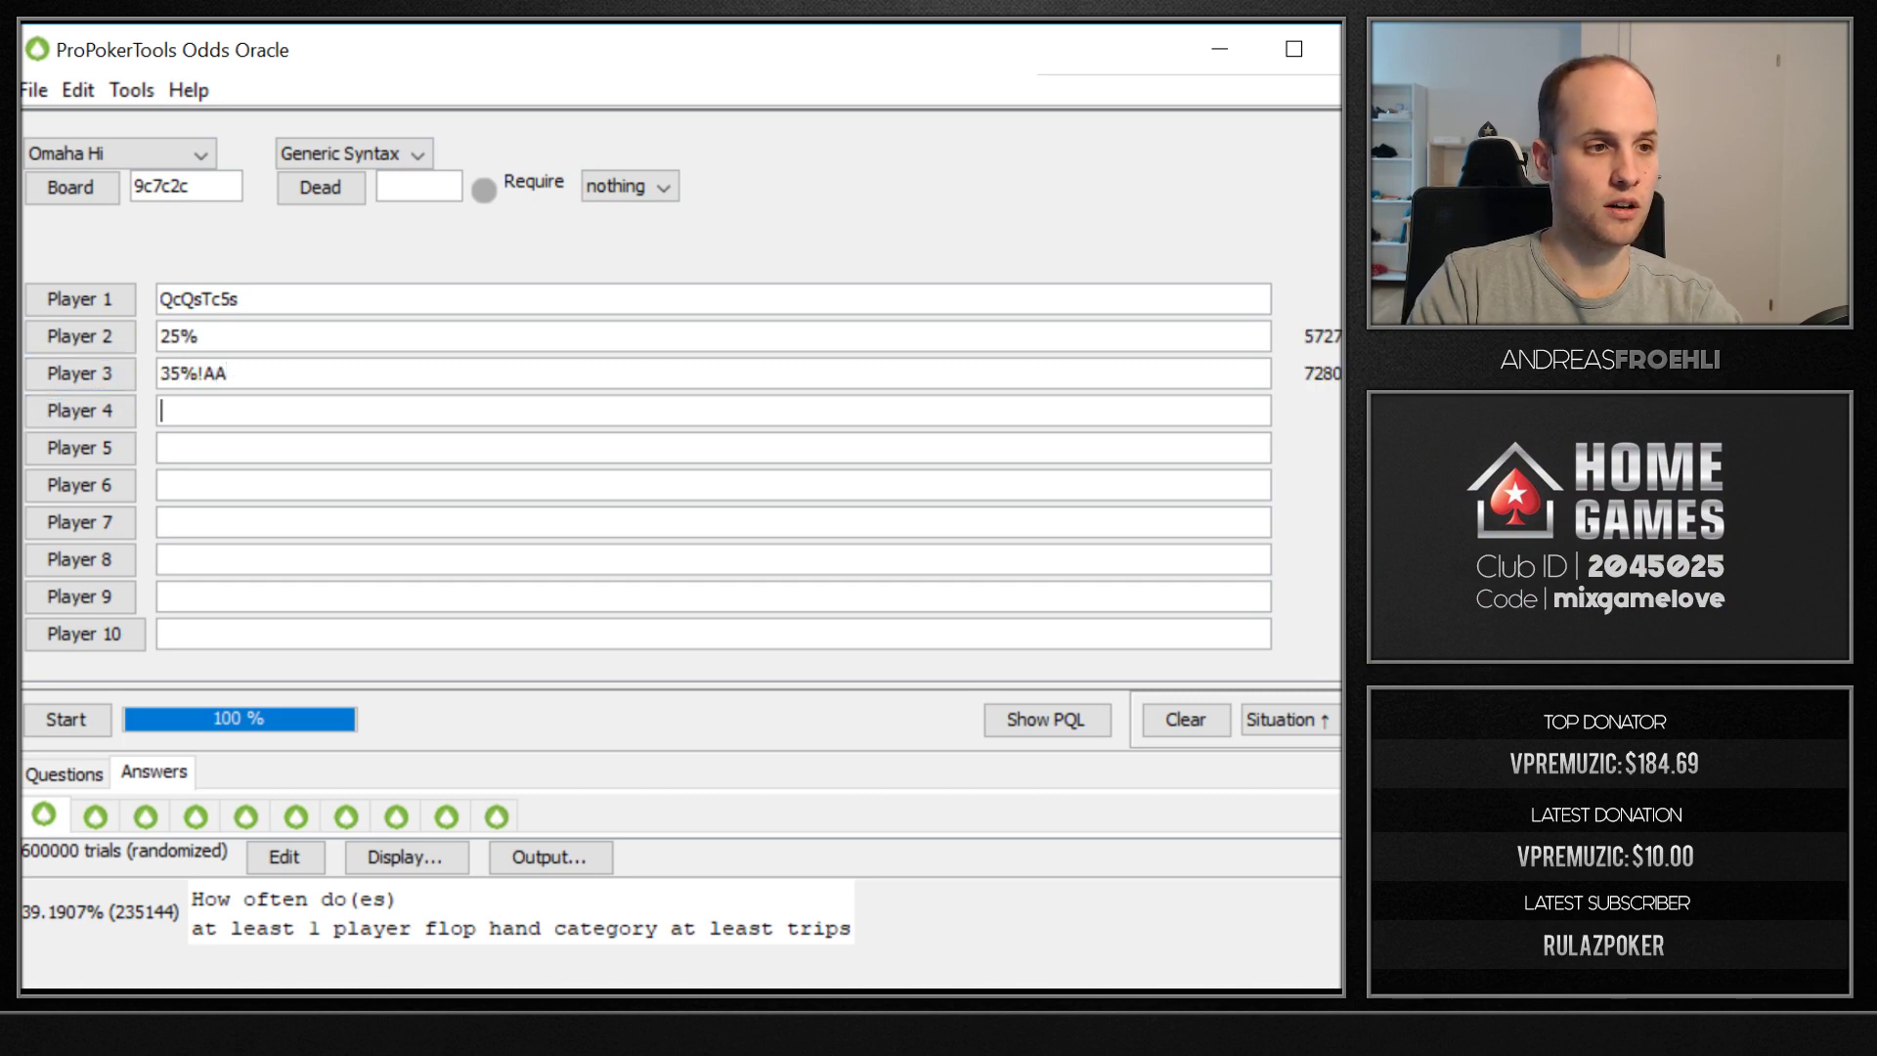
text(75%)
key(Tab)
key(Tab)
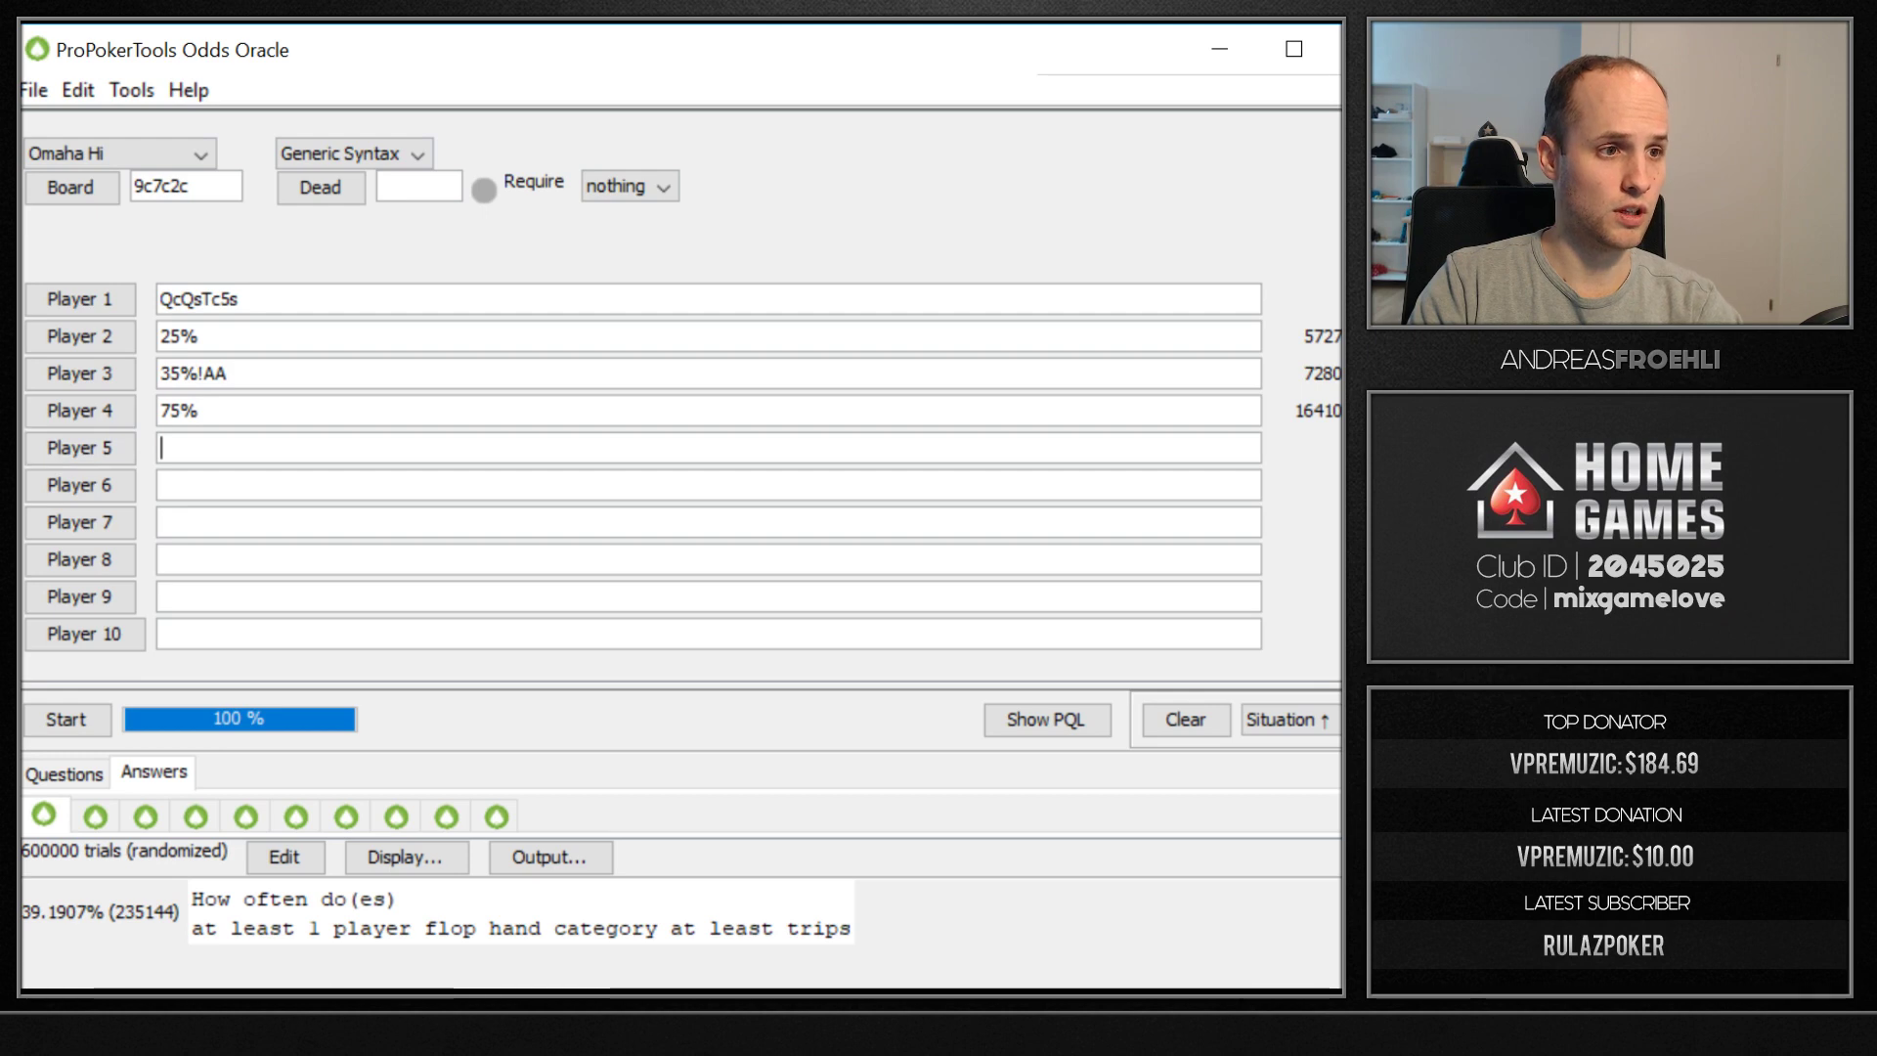
text(65%)
key(Tab)
key(Tab)
text(1)
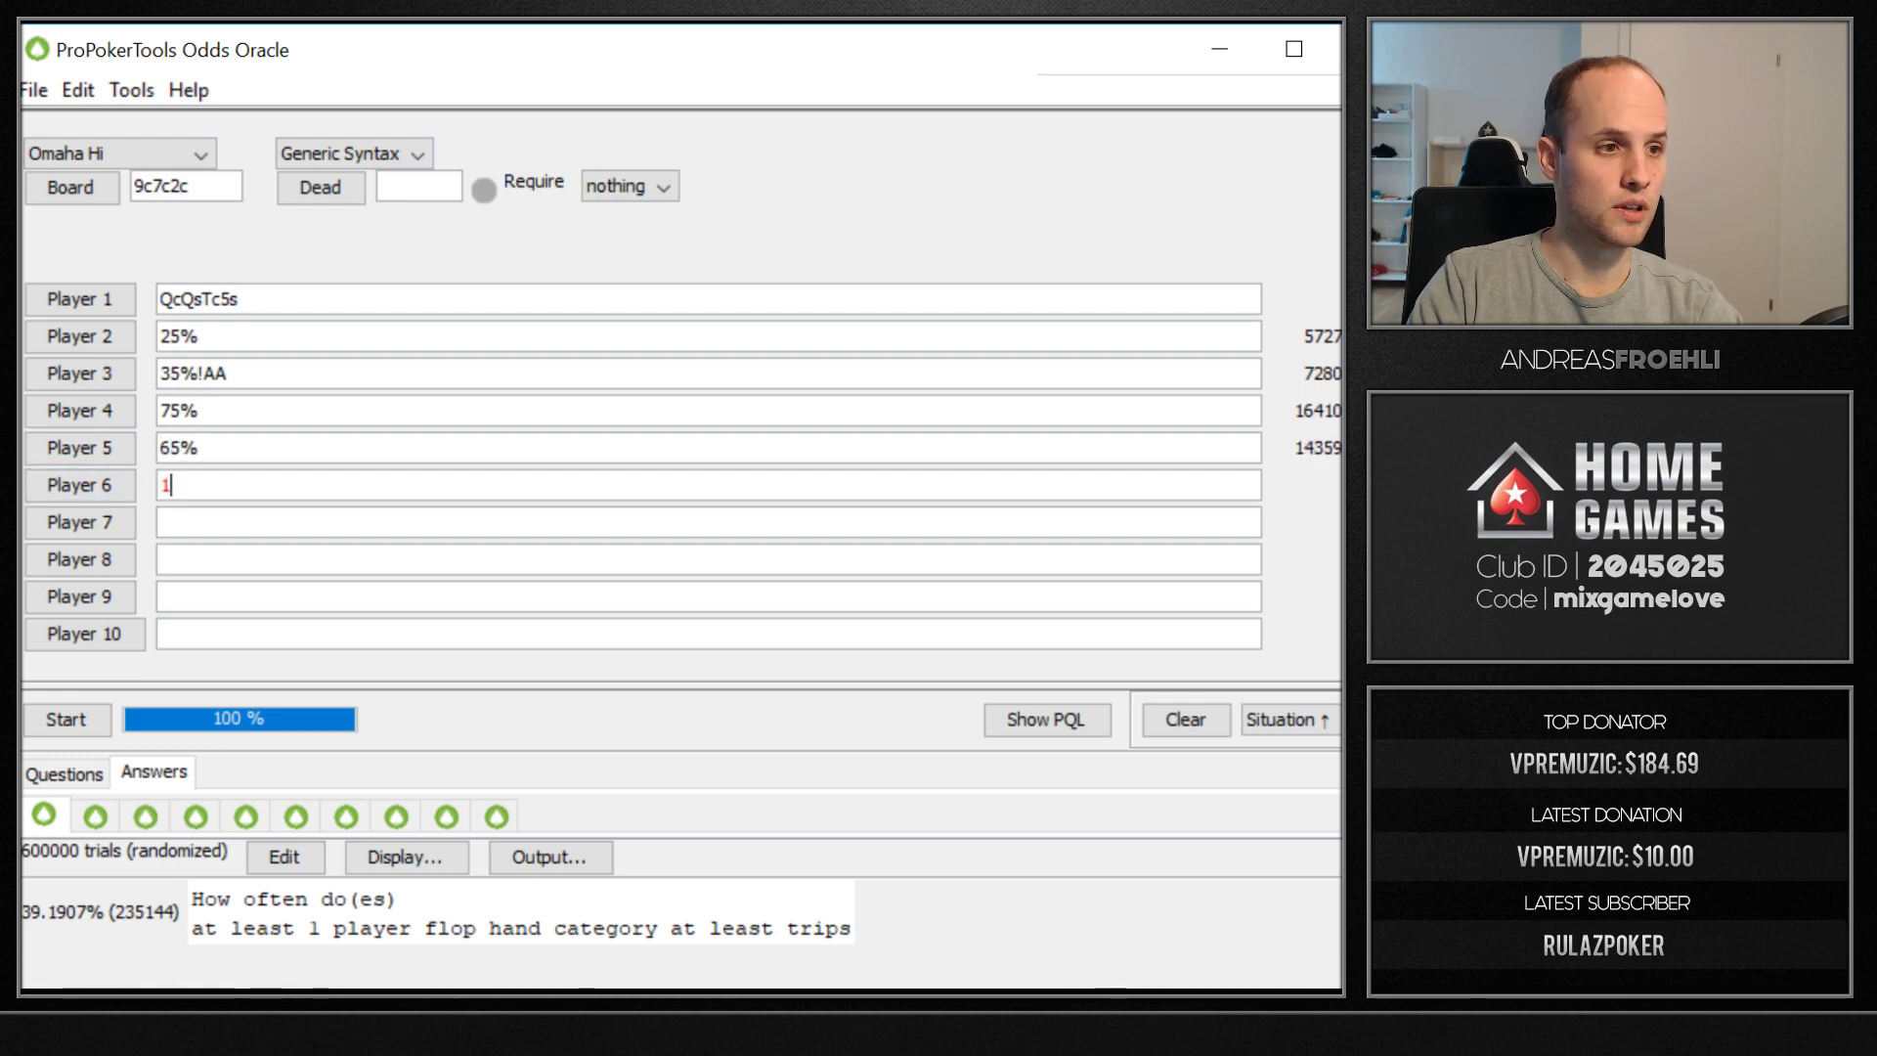
text(5%!AA)
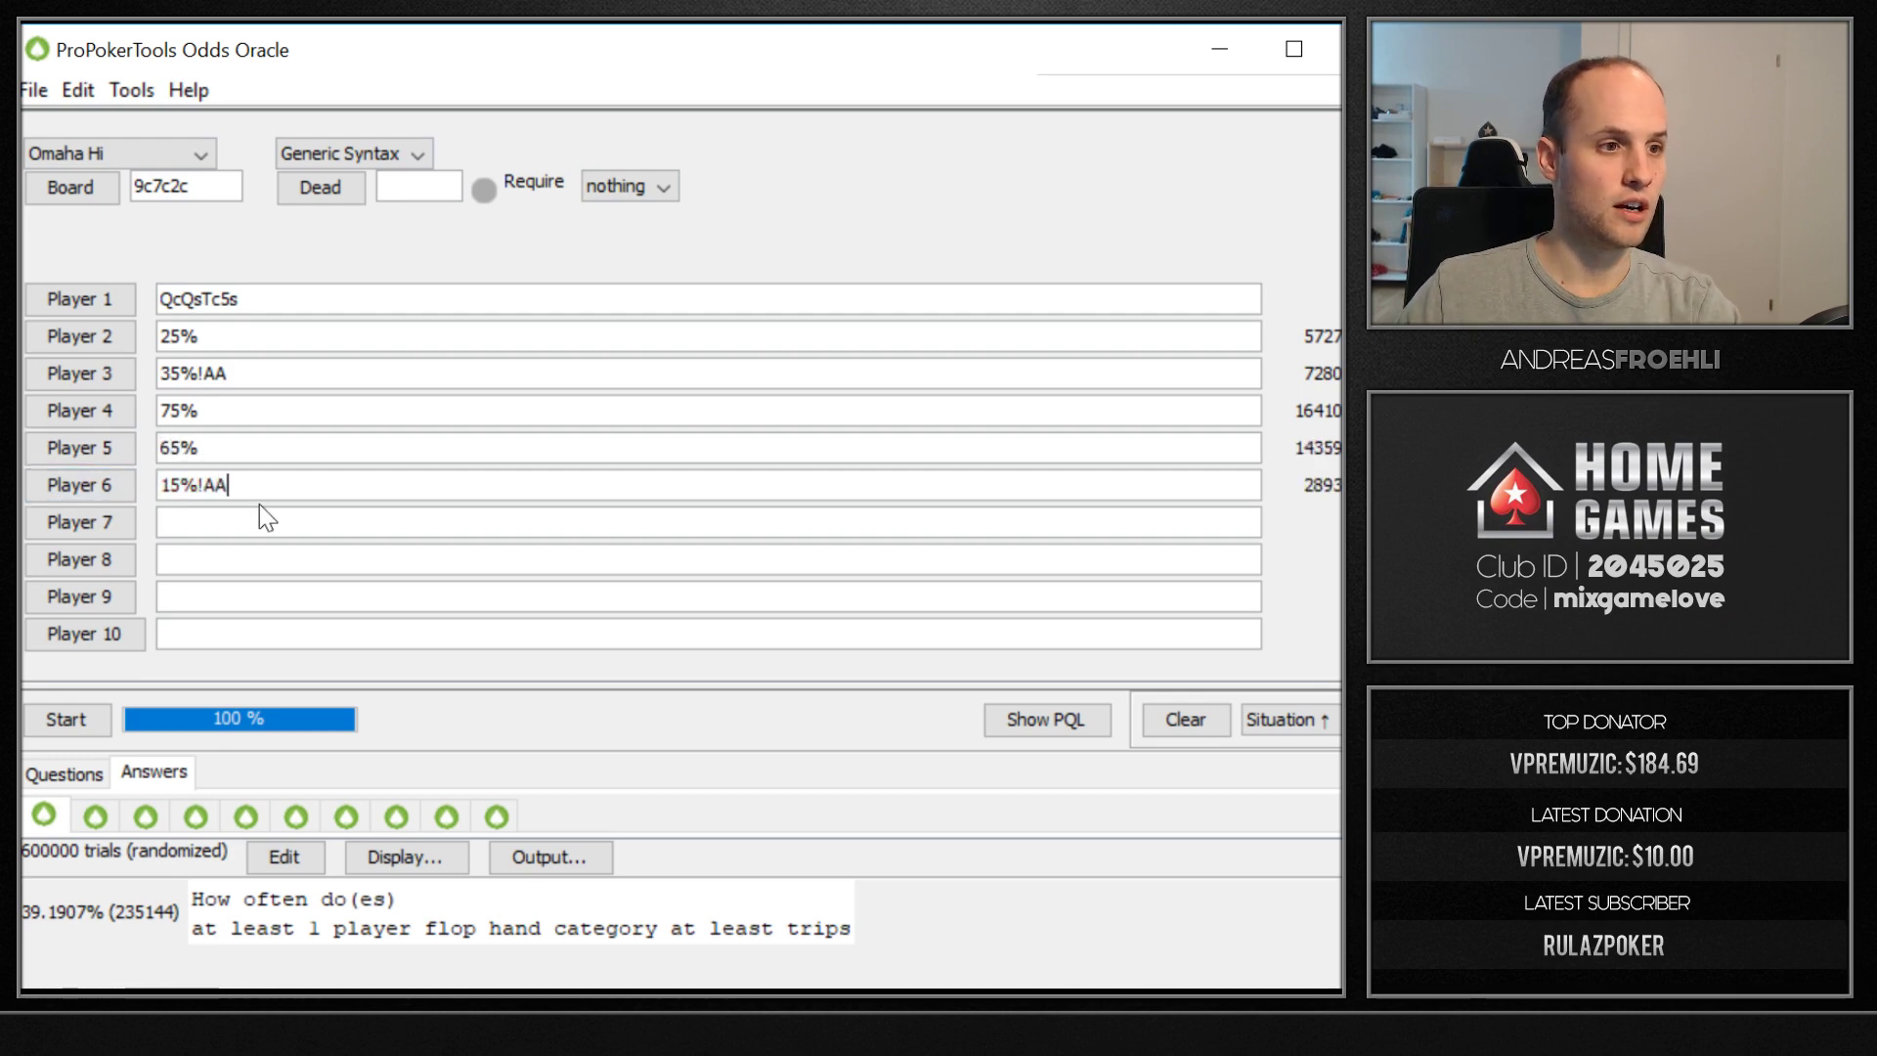
key(ctrl+a)
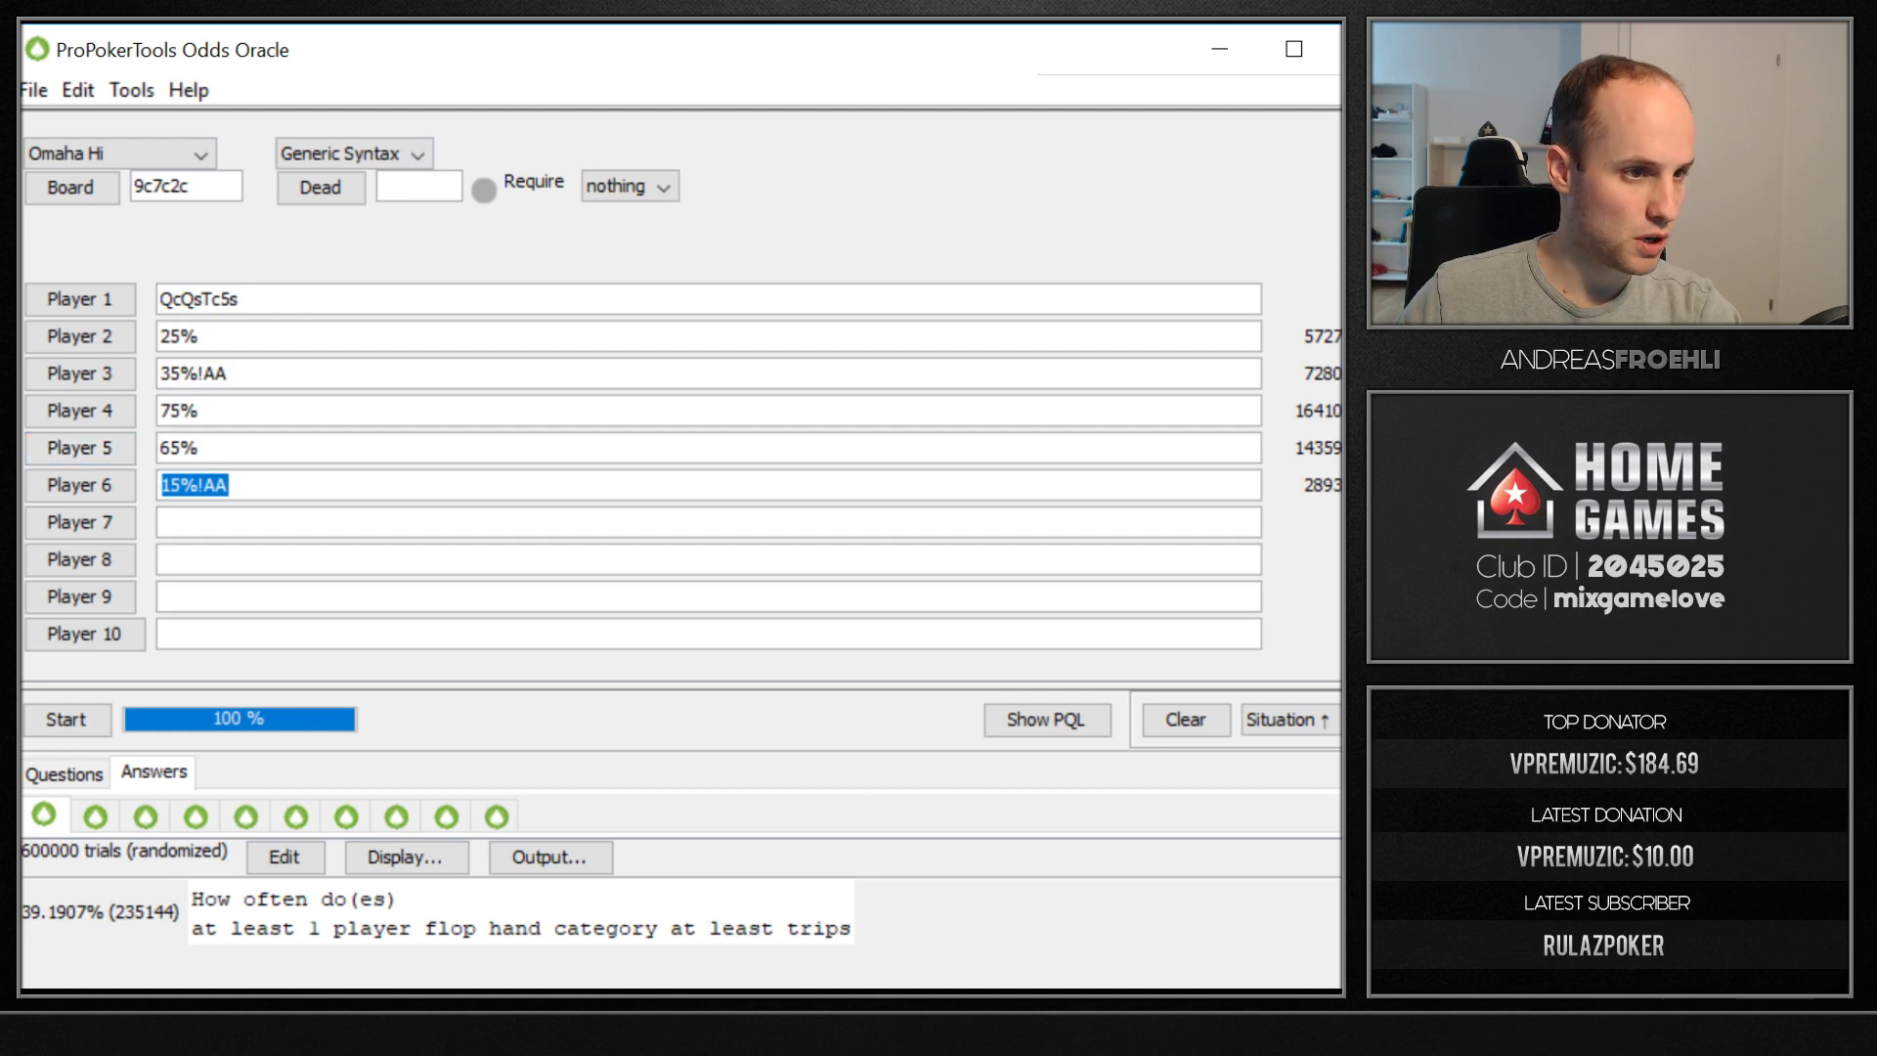
click(199, 485)
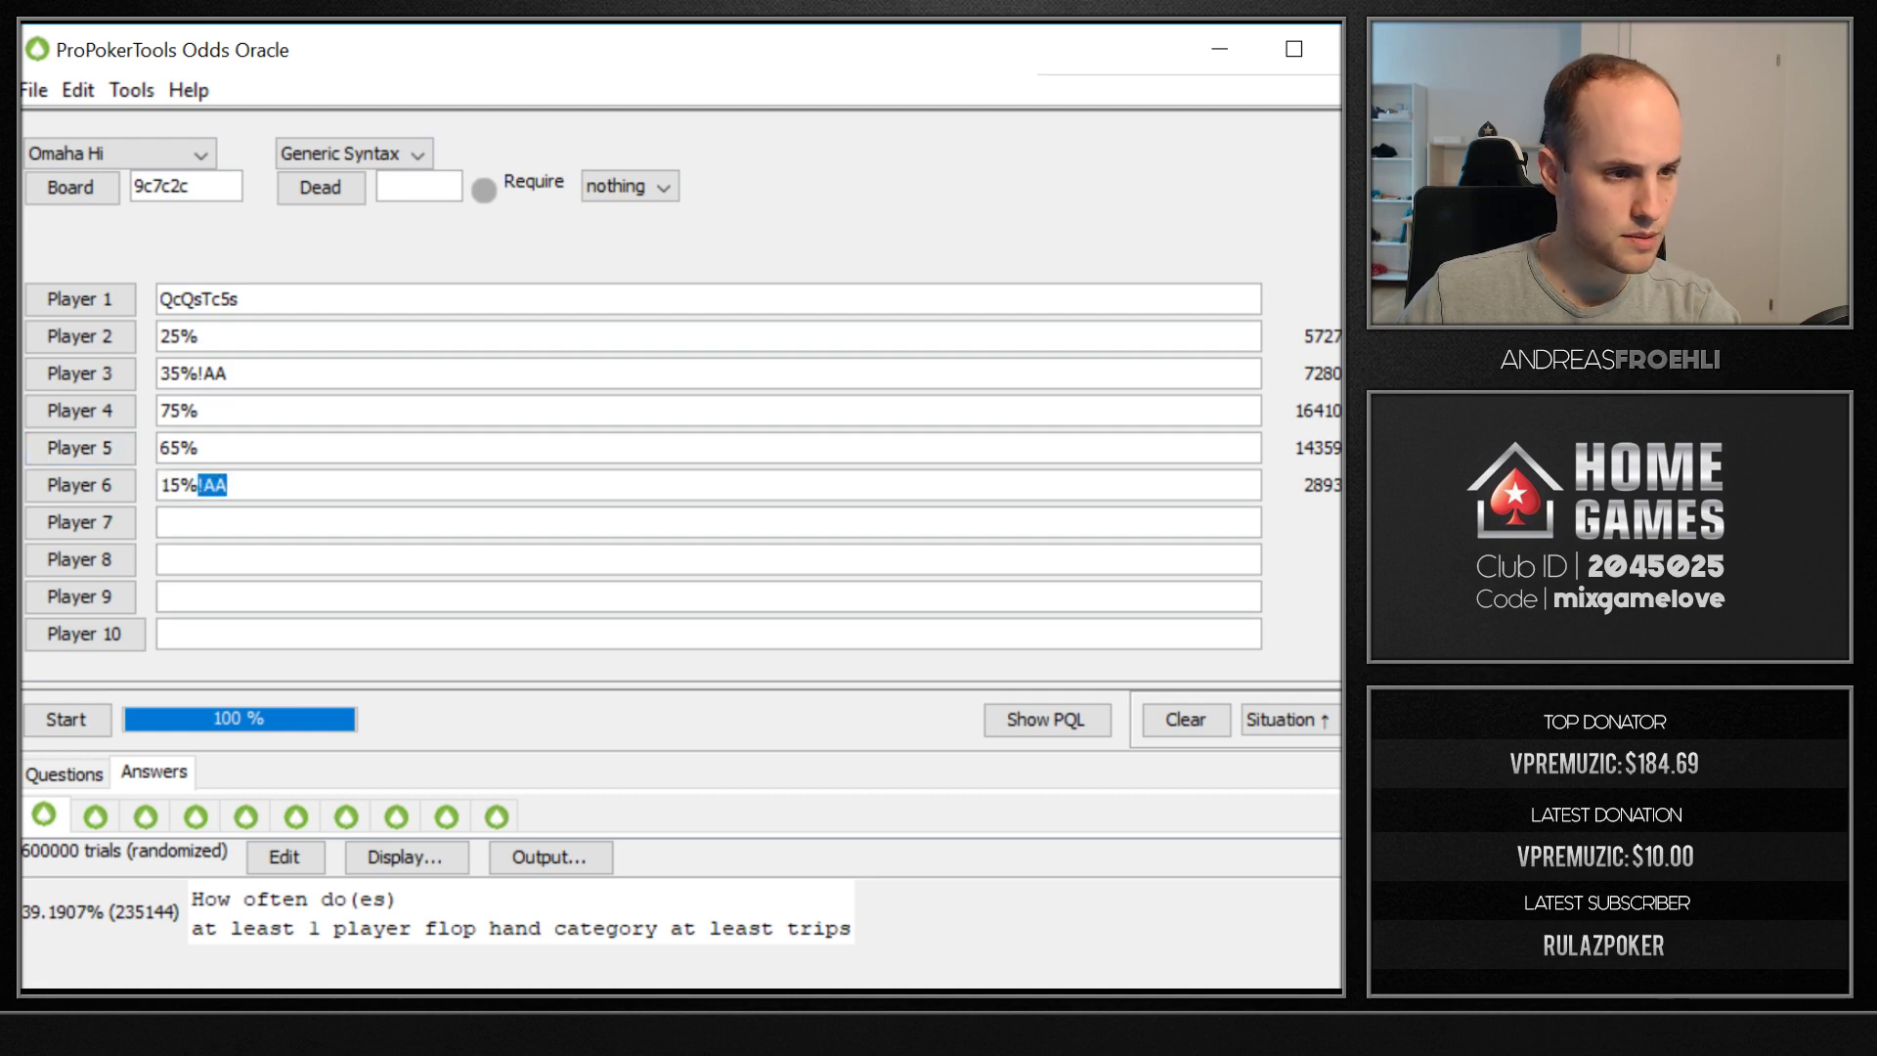
Change the question's condition for at least 1 player to "match hand range".
click(60, 774)
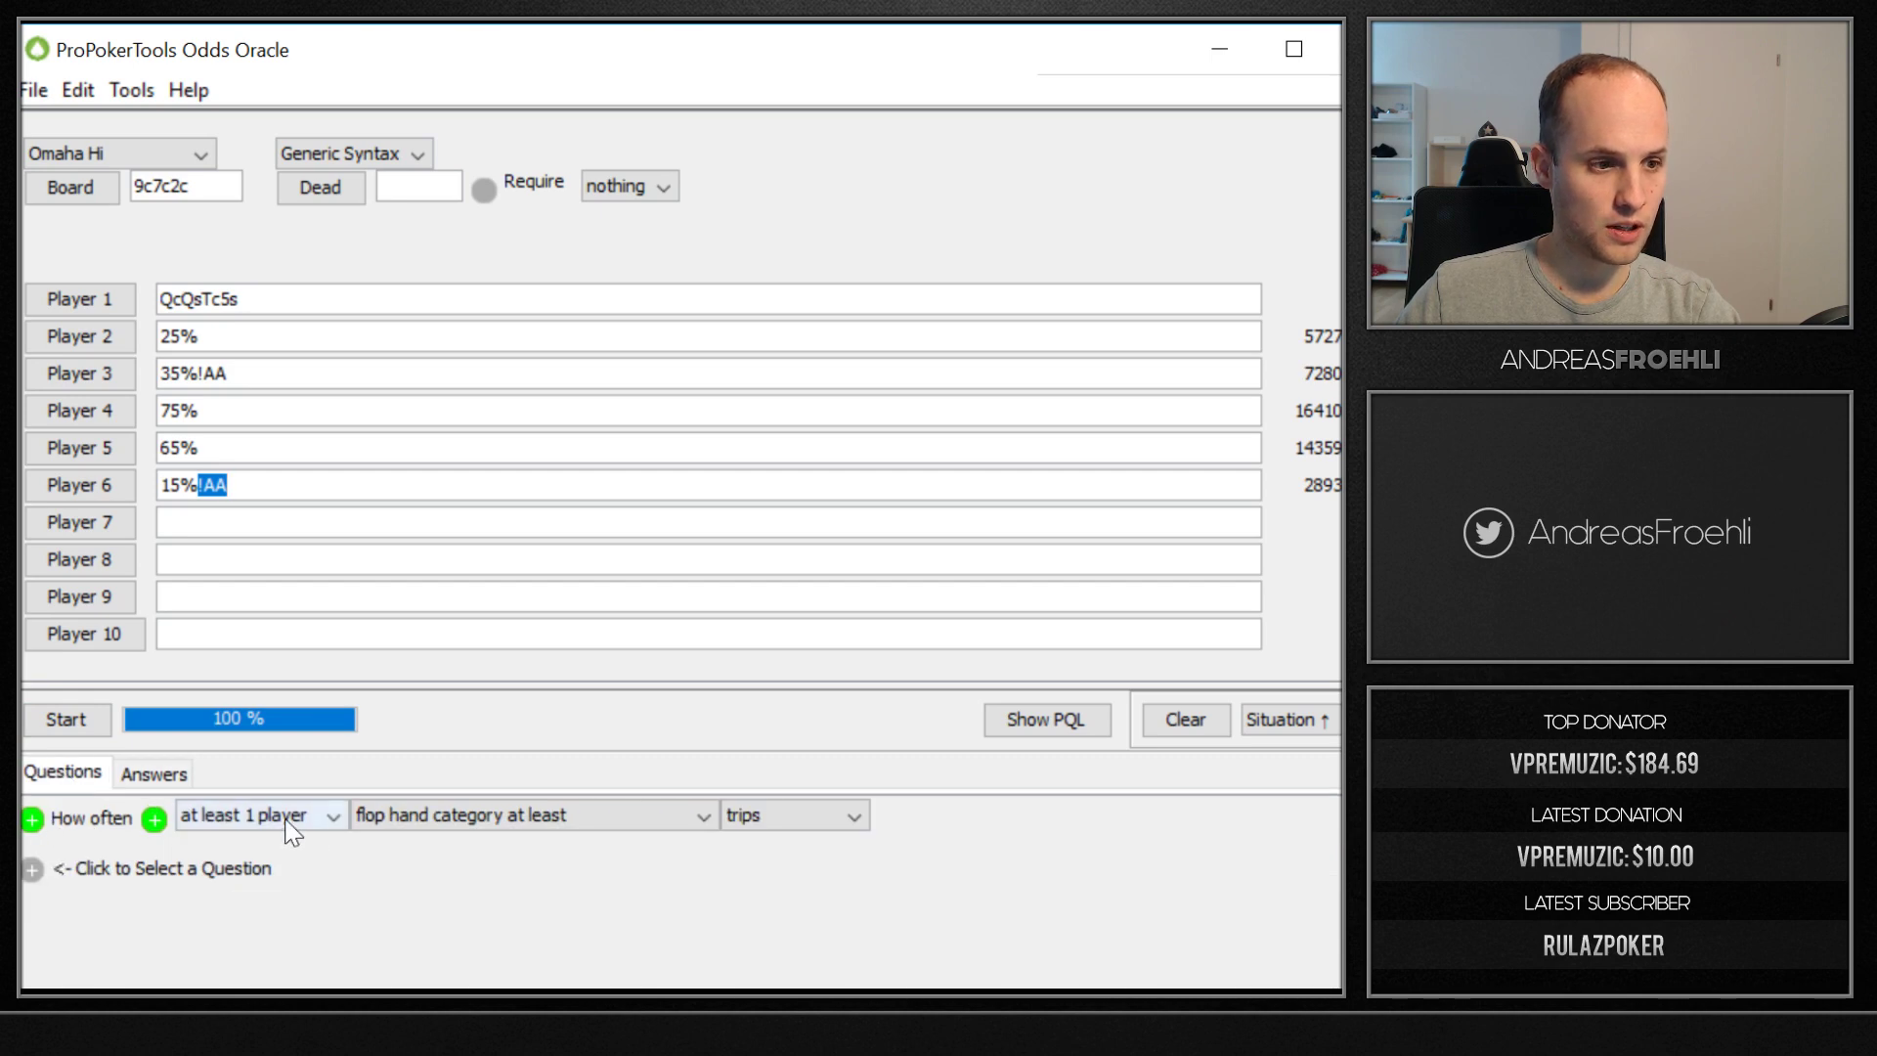
click(518, 821)
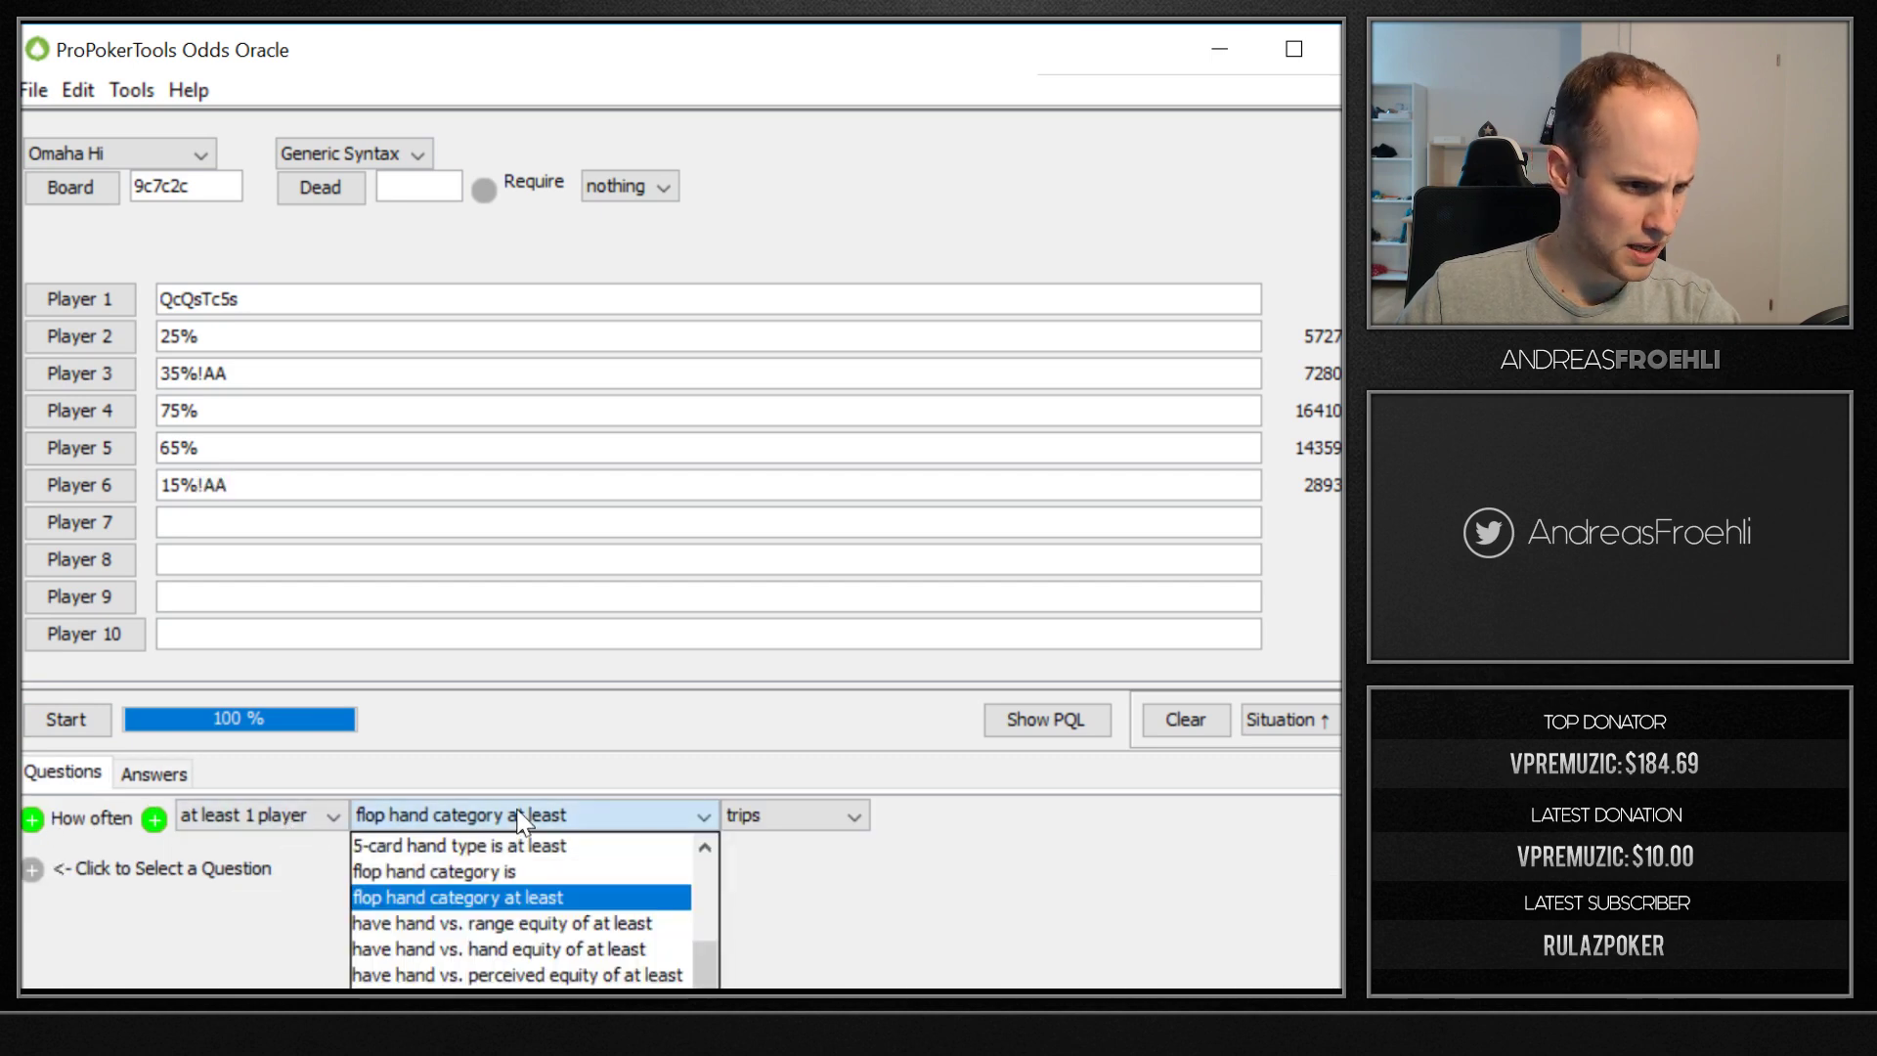
click(828, 820)
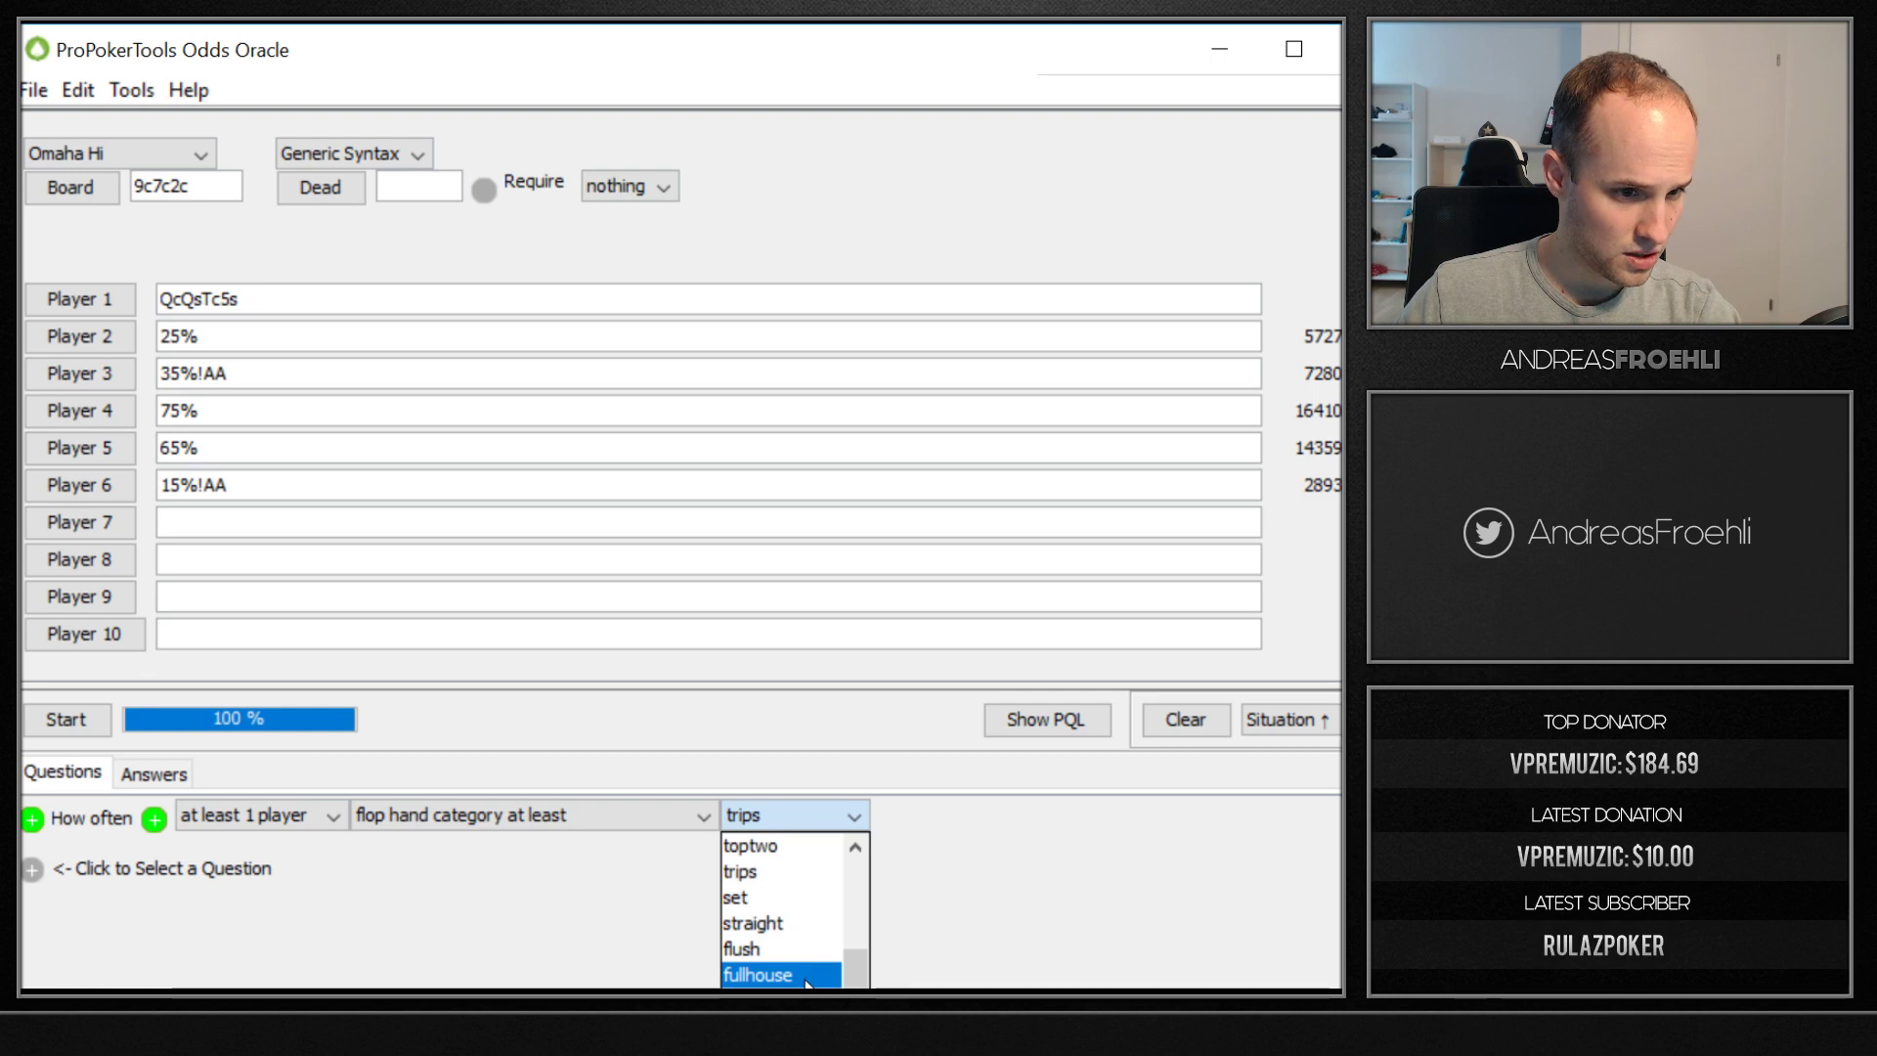
scroll(803, 952, up, 3)
click(491, 819)
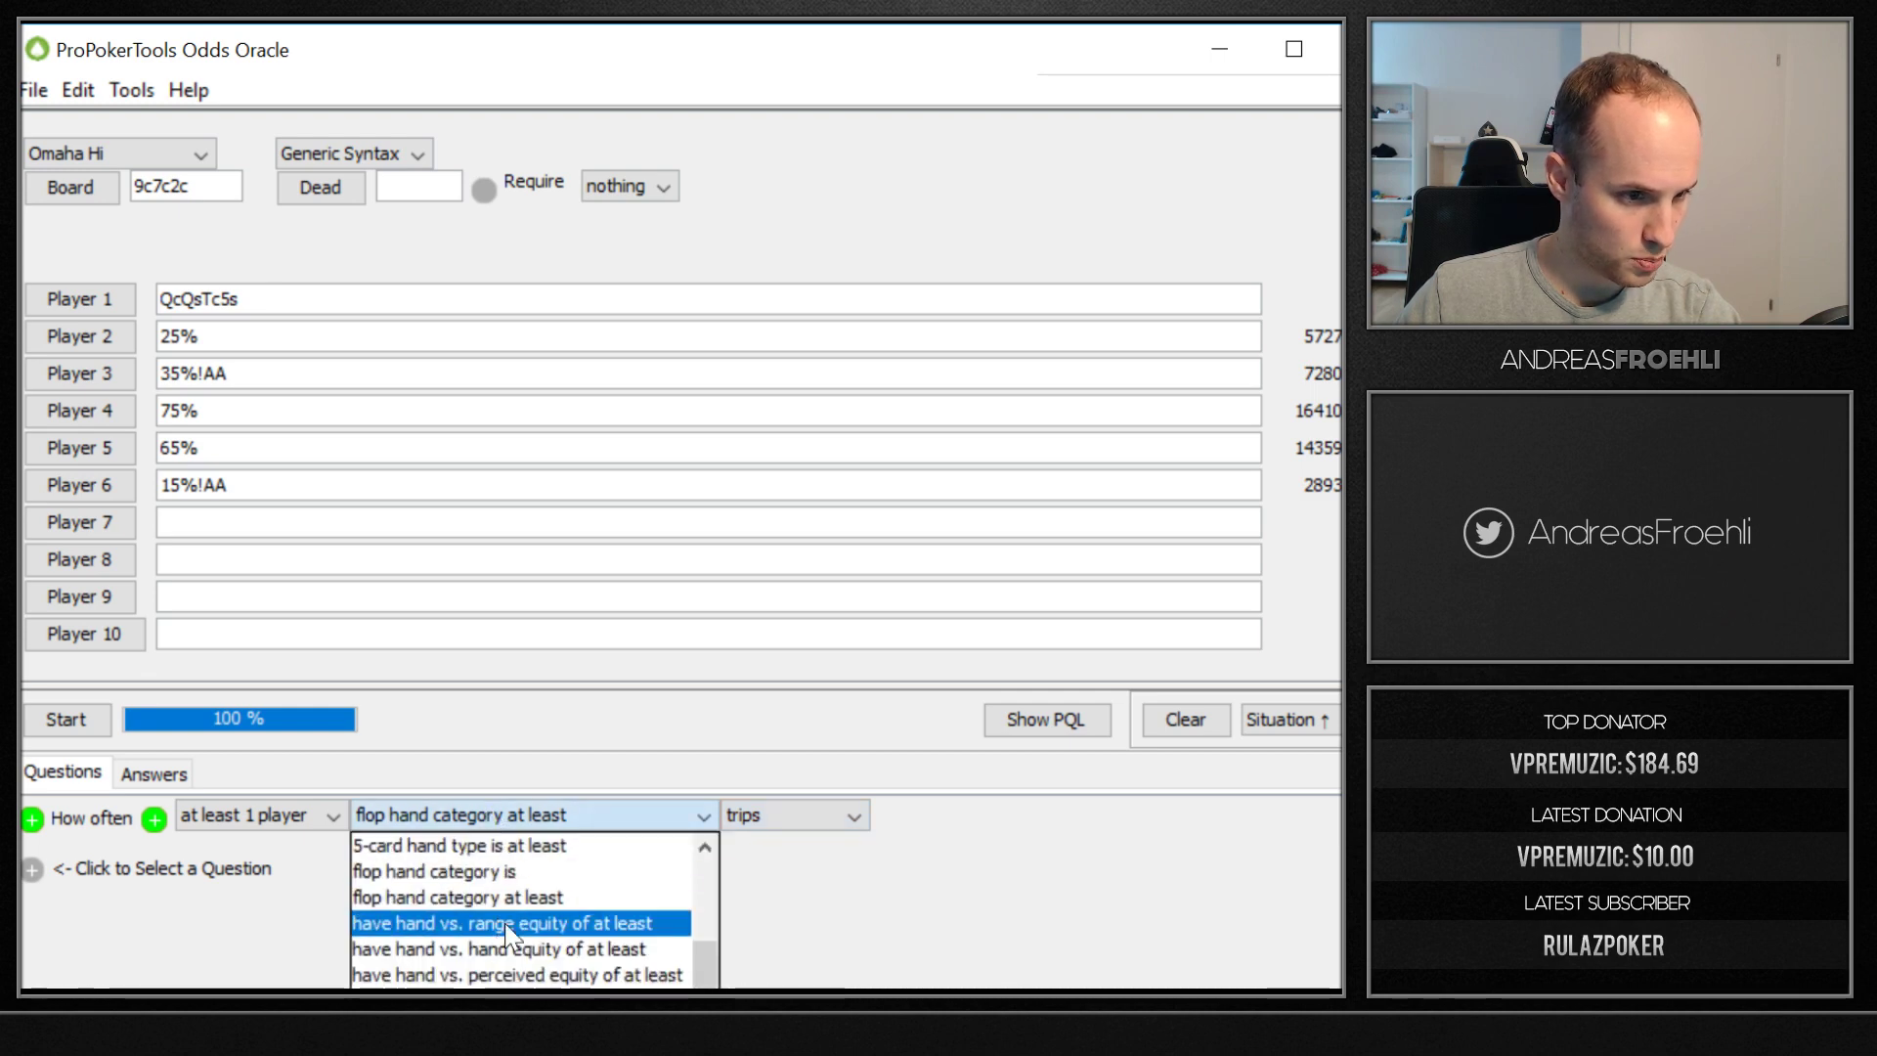
scroll(647, 966, down, 3)
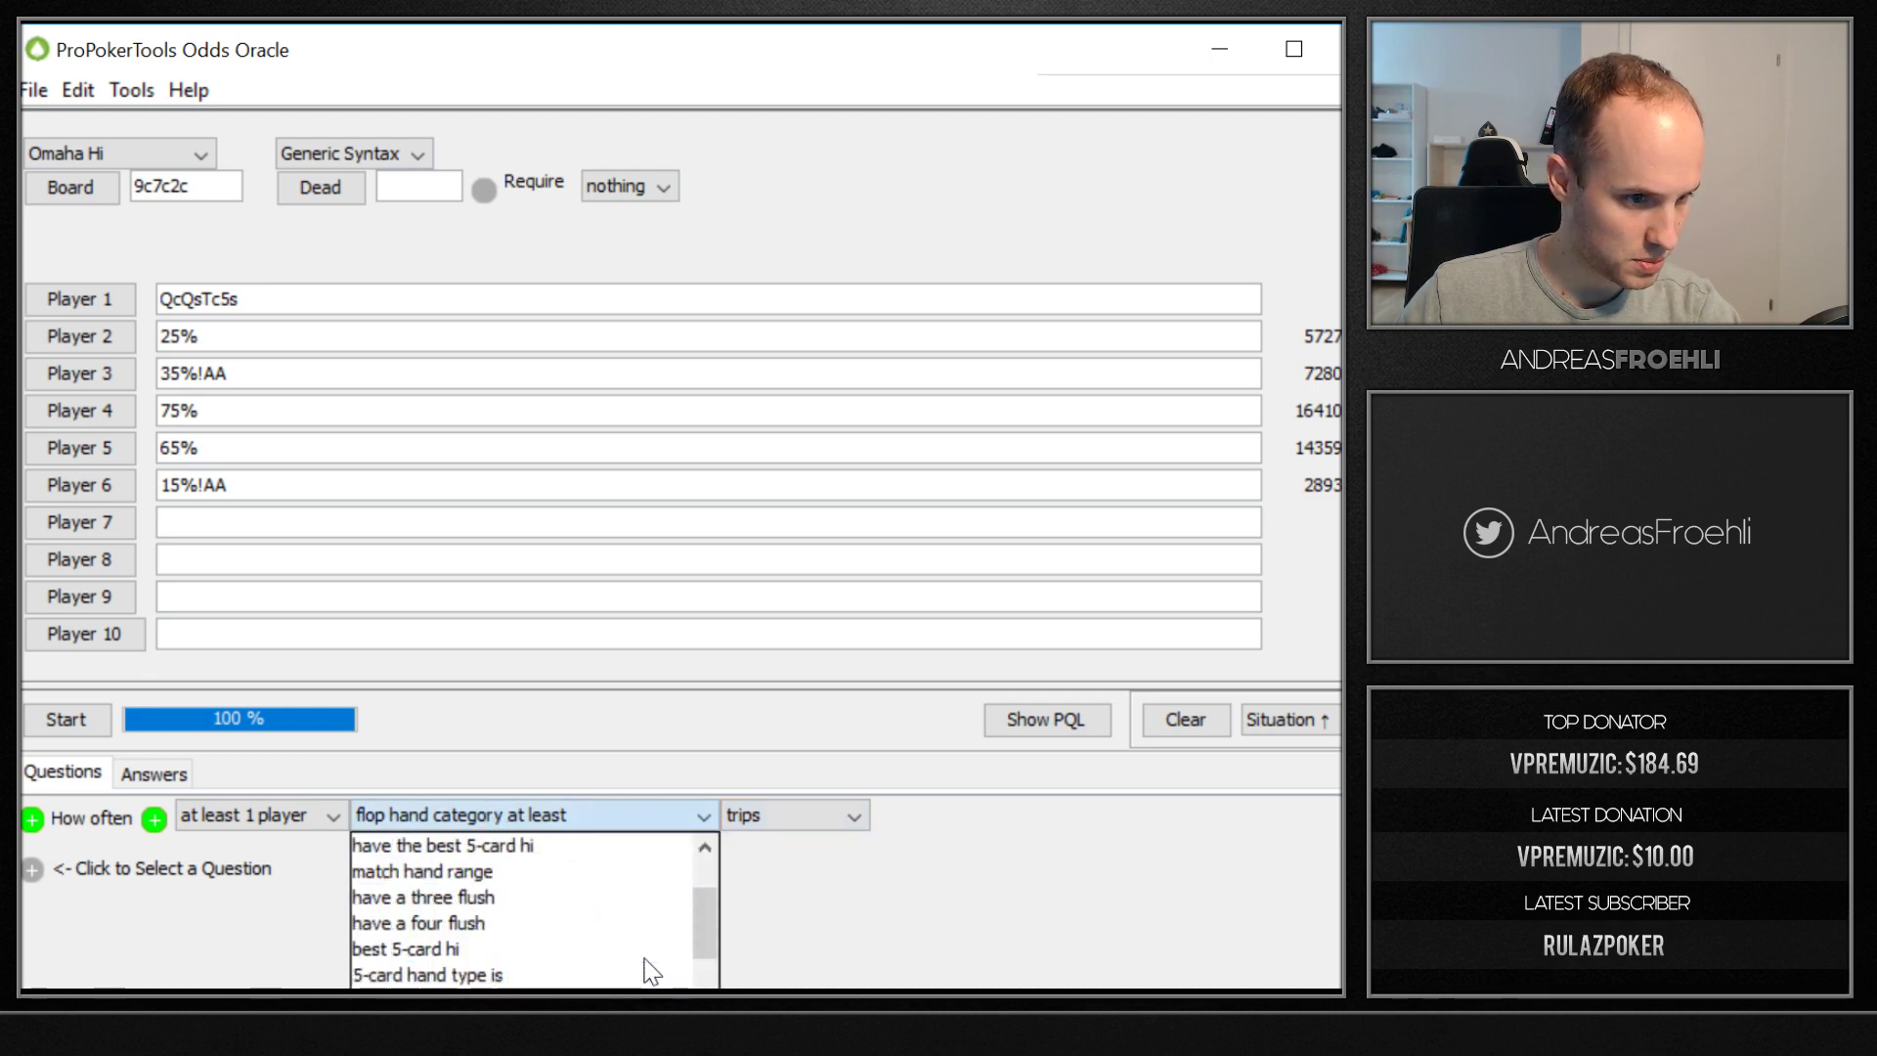
click(567, 865)
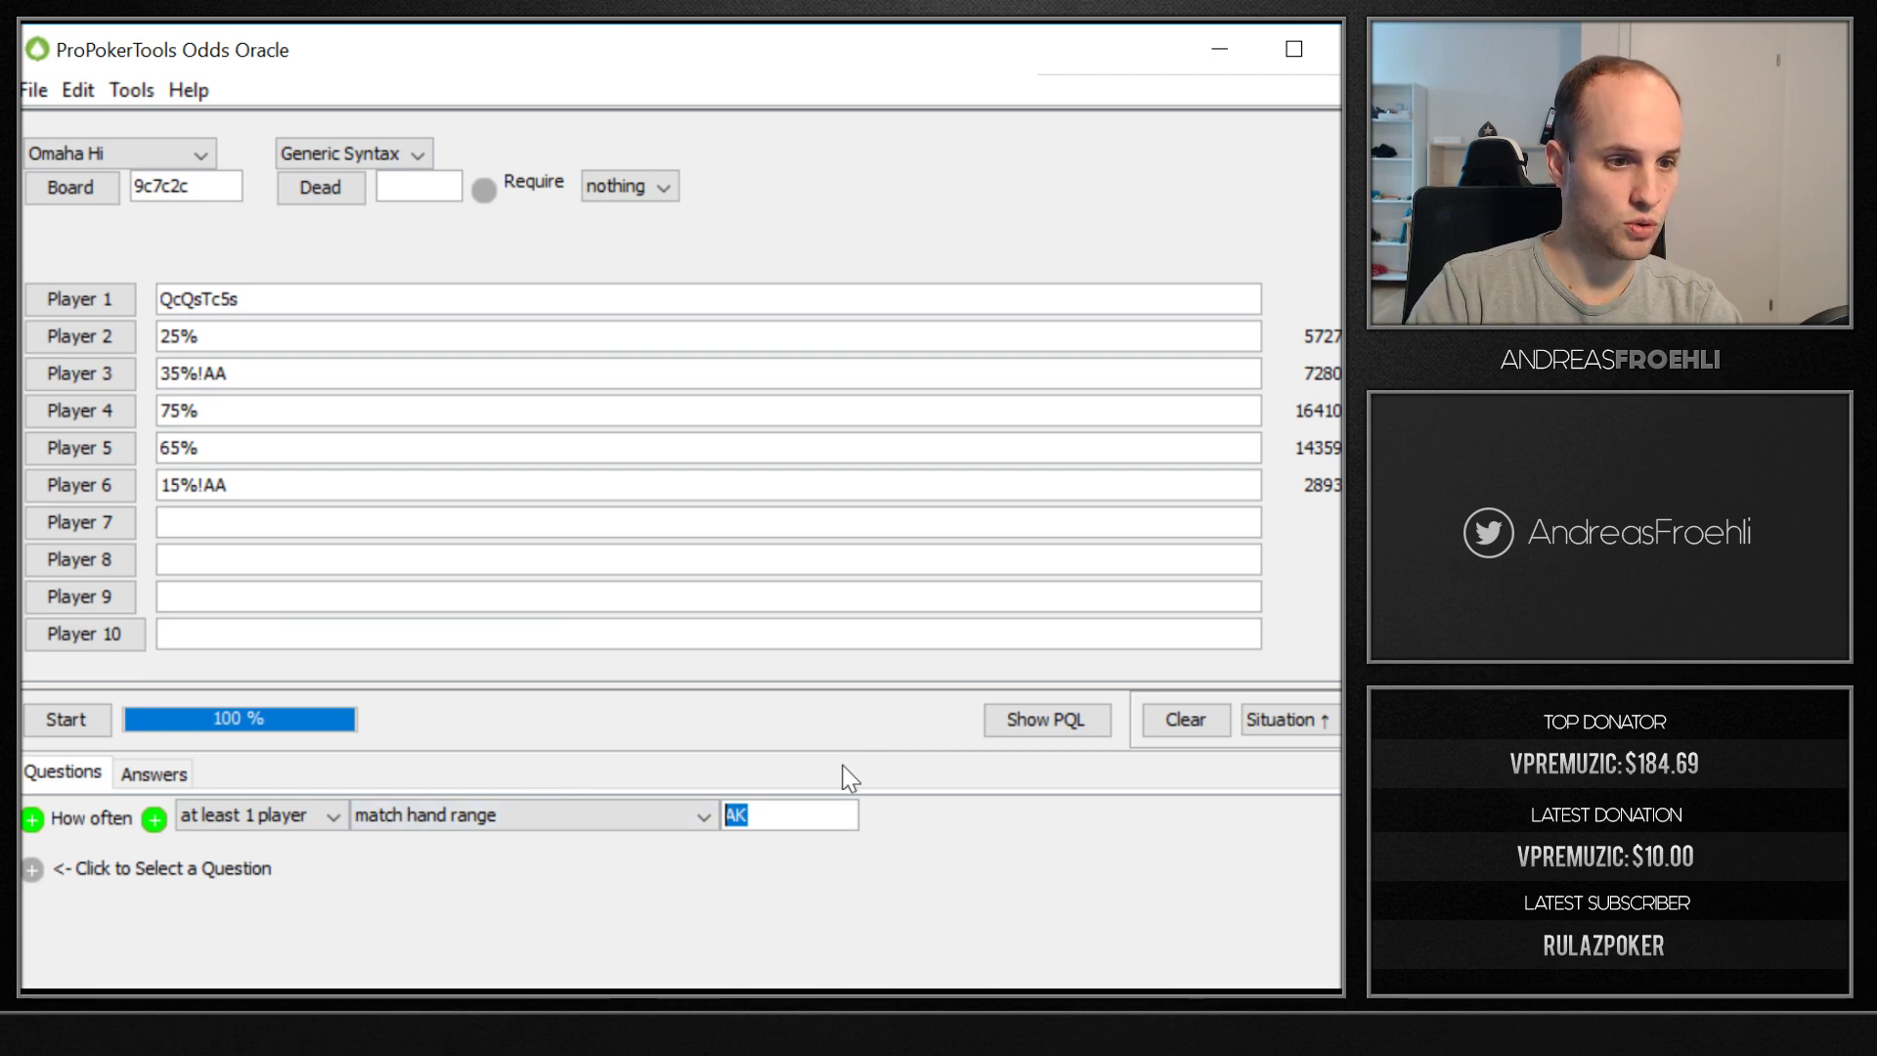
Set the hand range to match to Kcc,Acc, then run the simulation and stop it before all trials finish.
text(Kcc,)
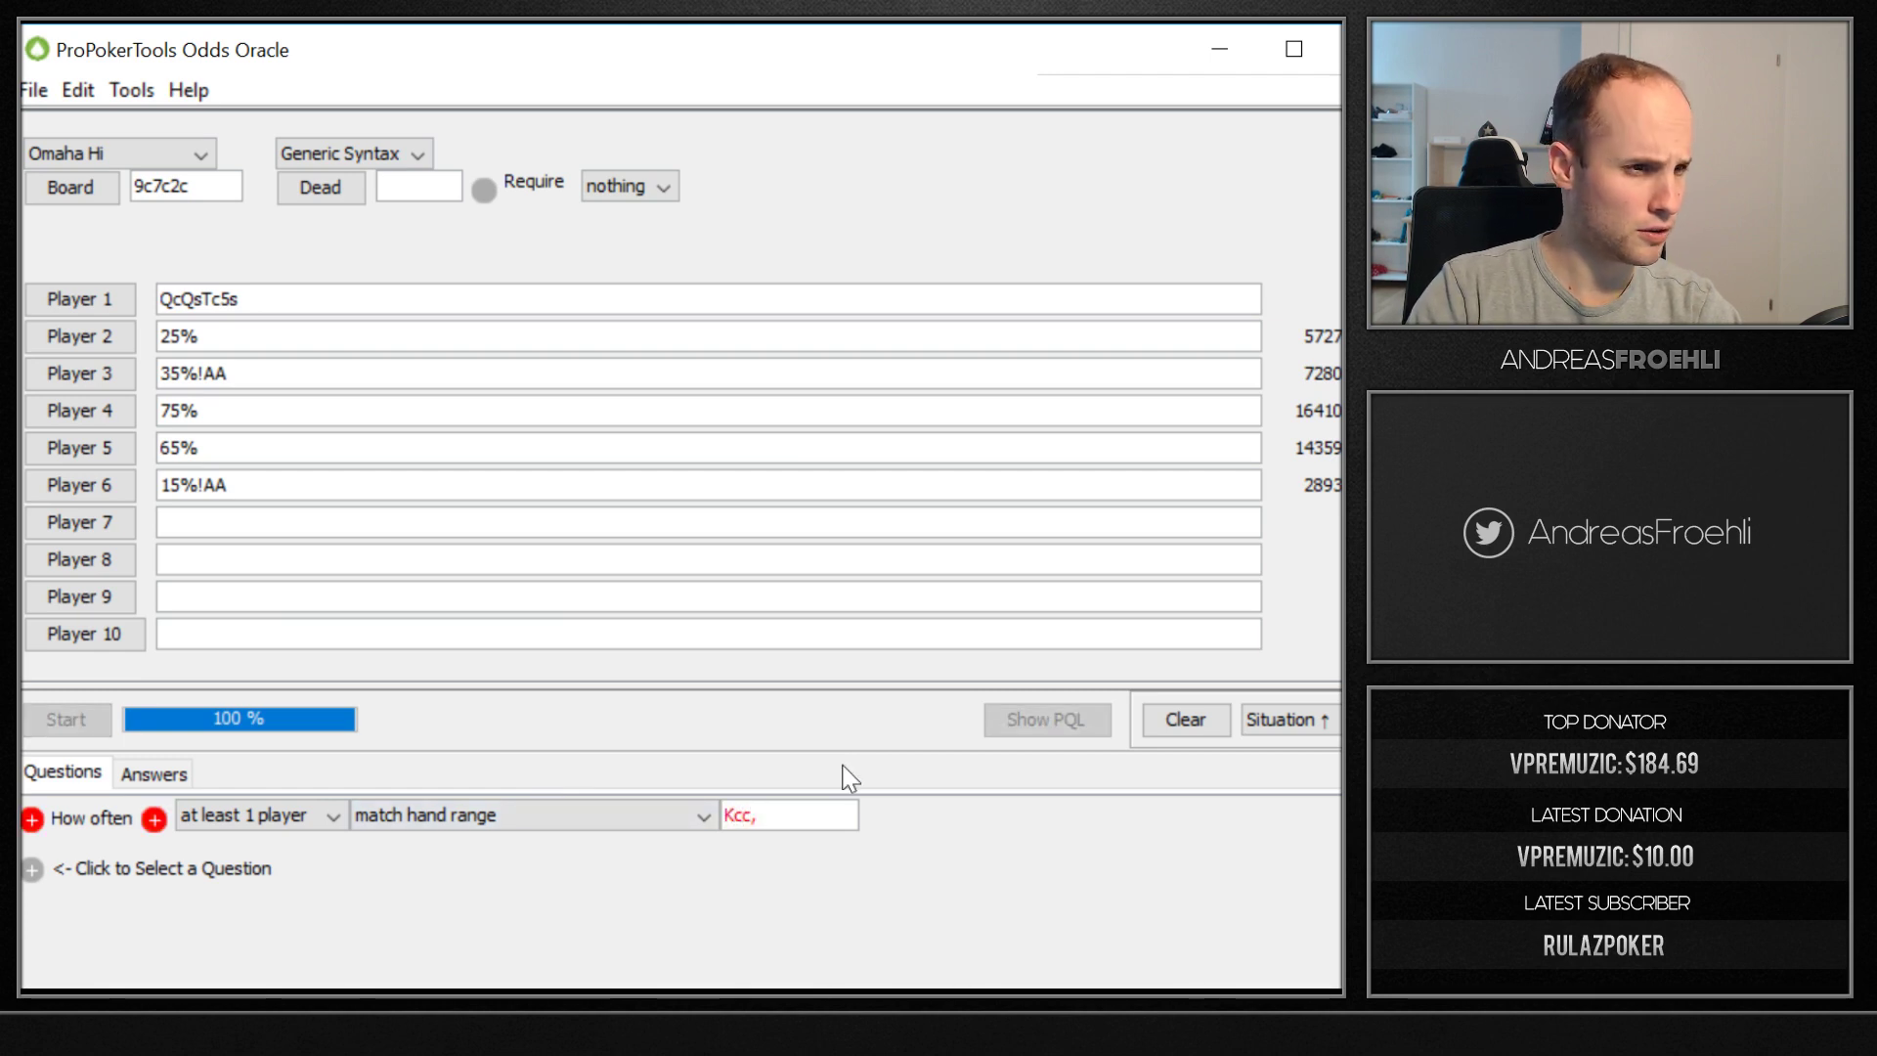
text(Acc)
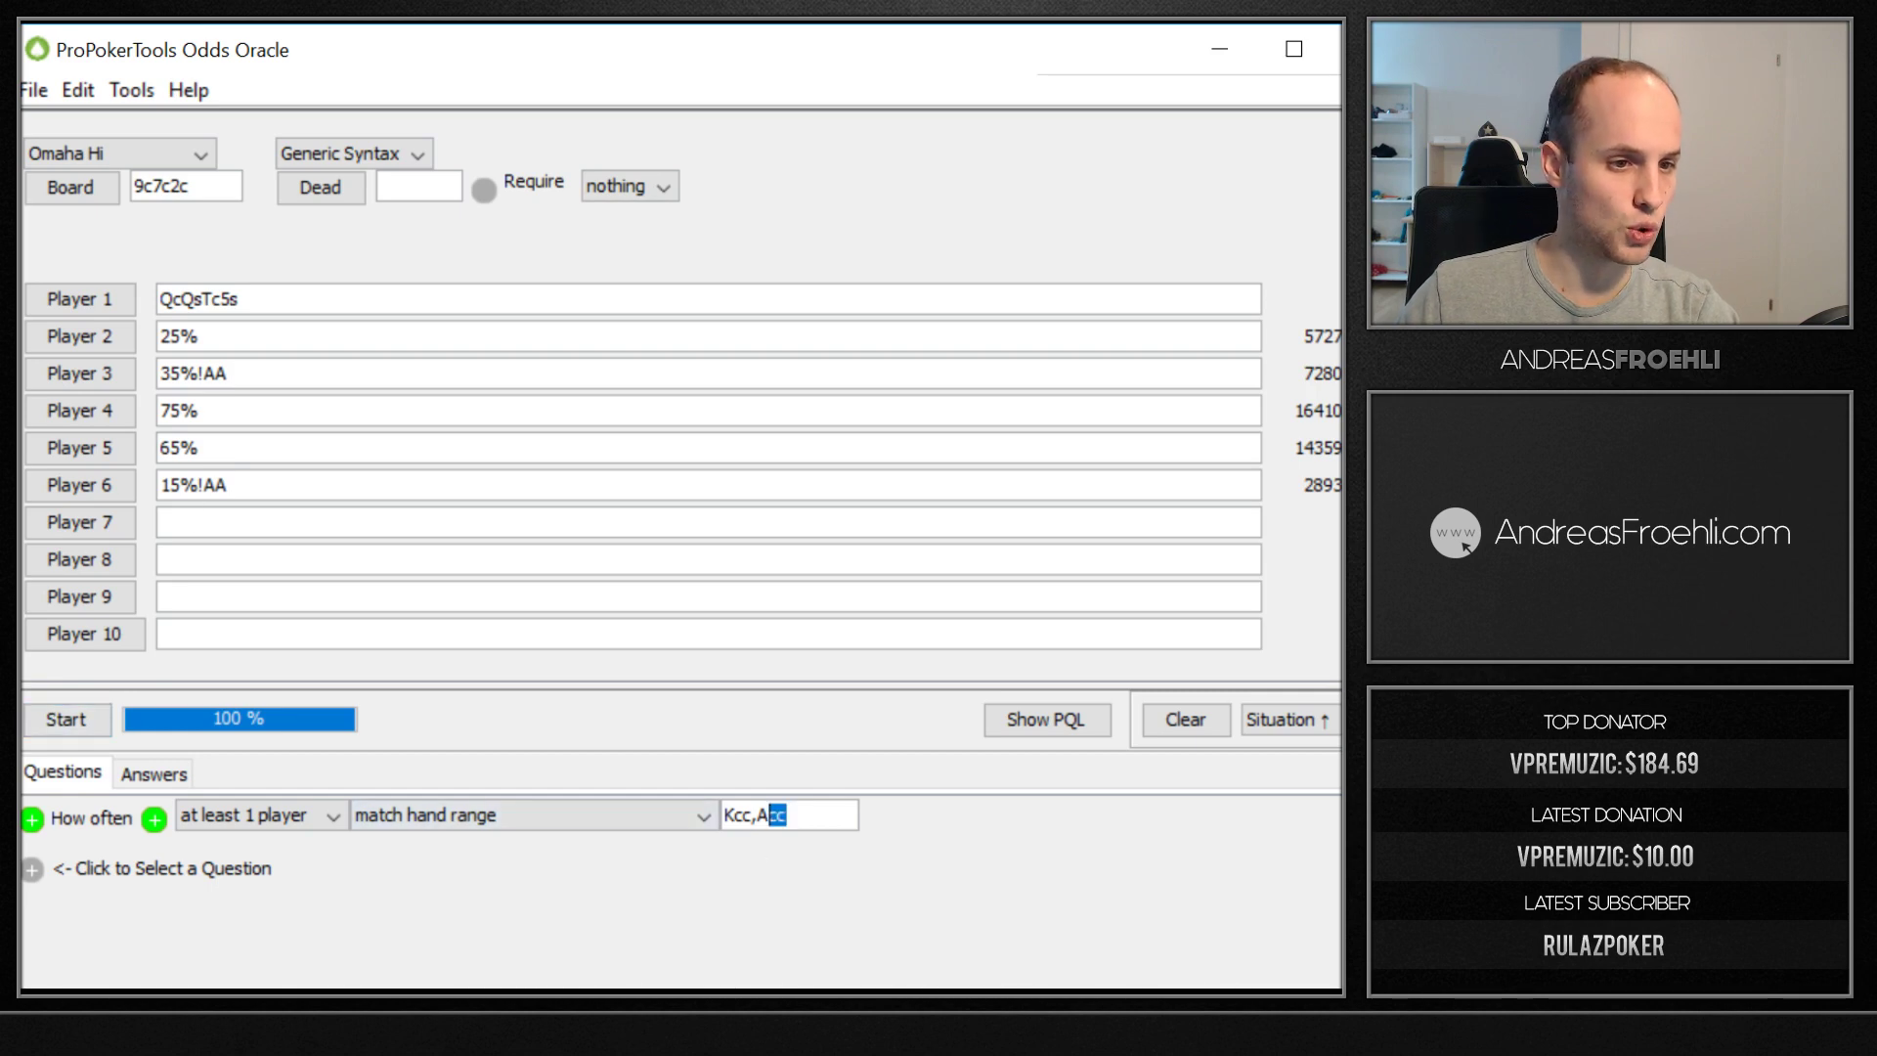
click(47, 720)
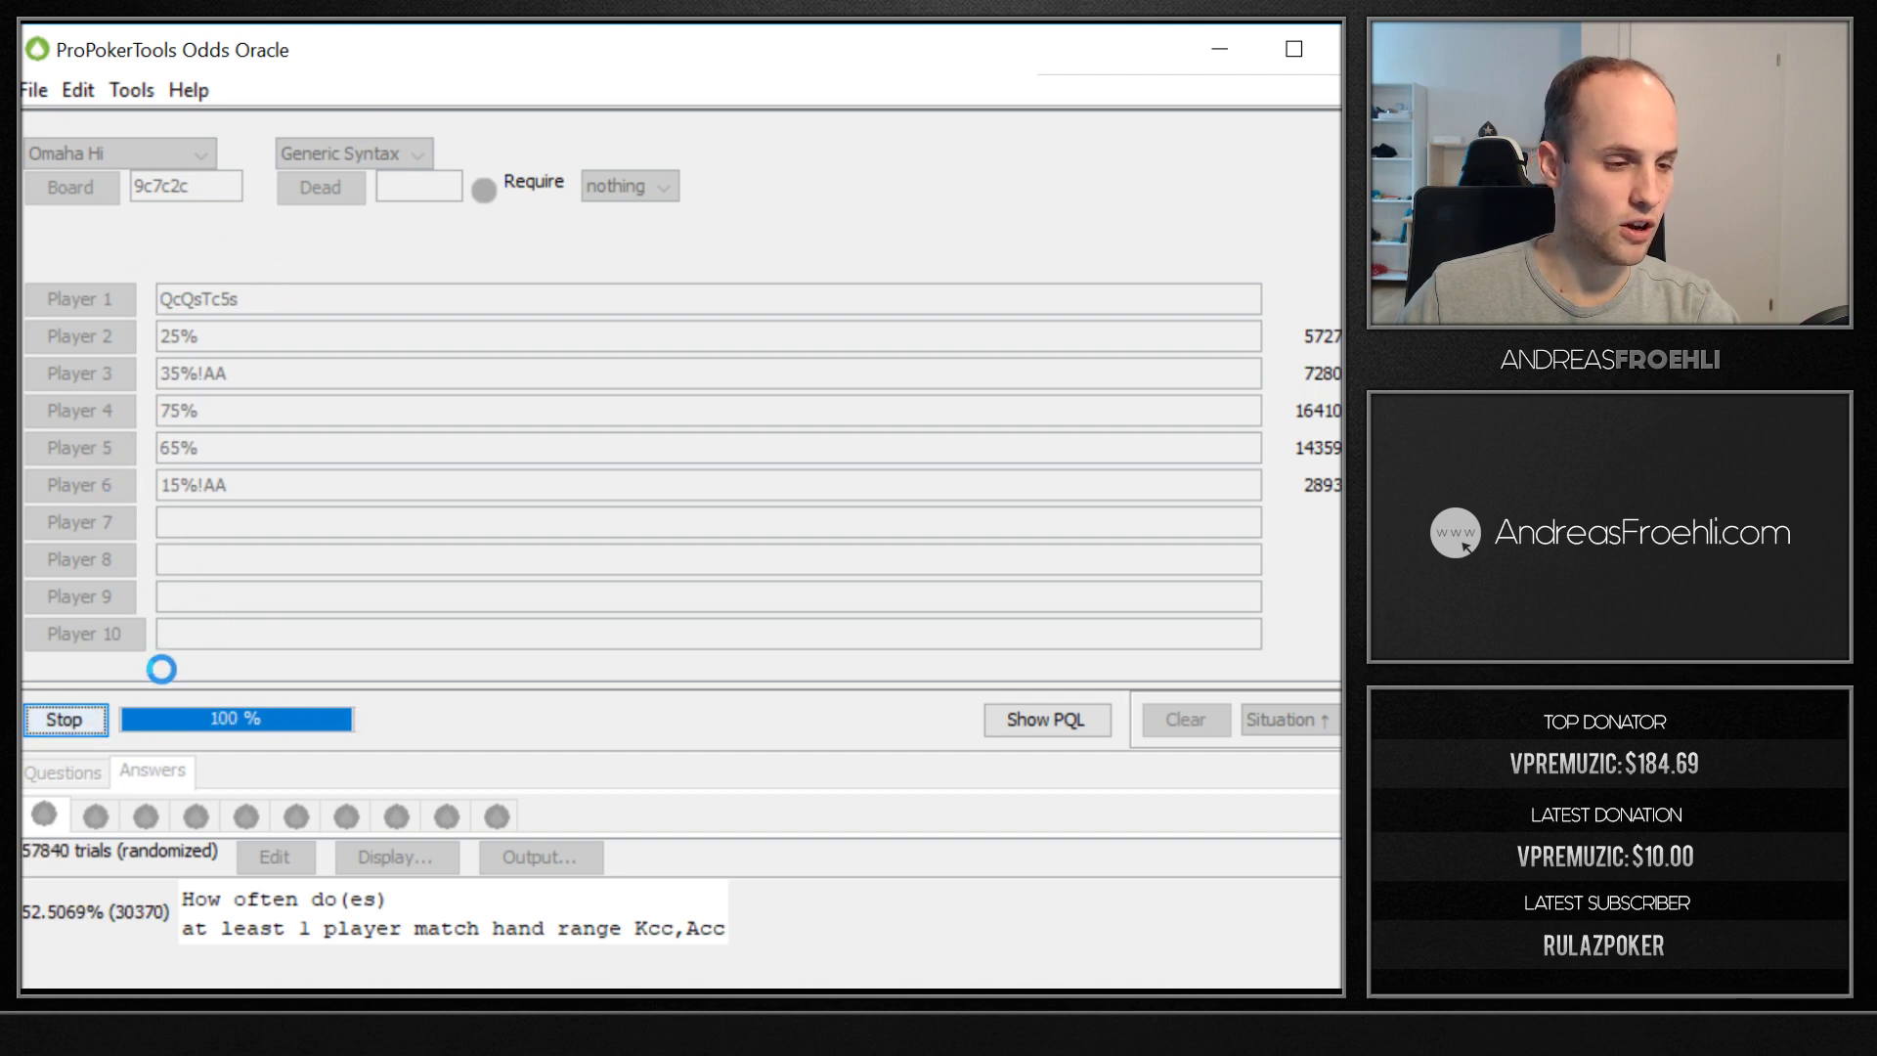
click(66, 721)
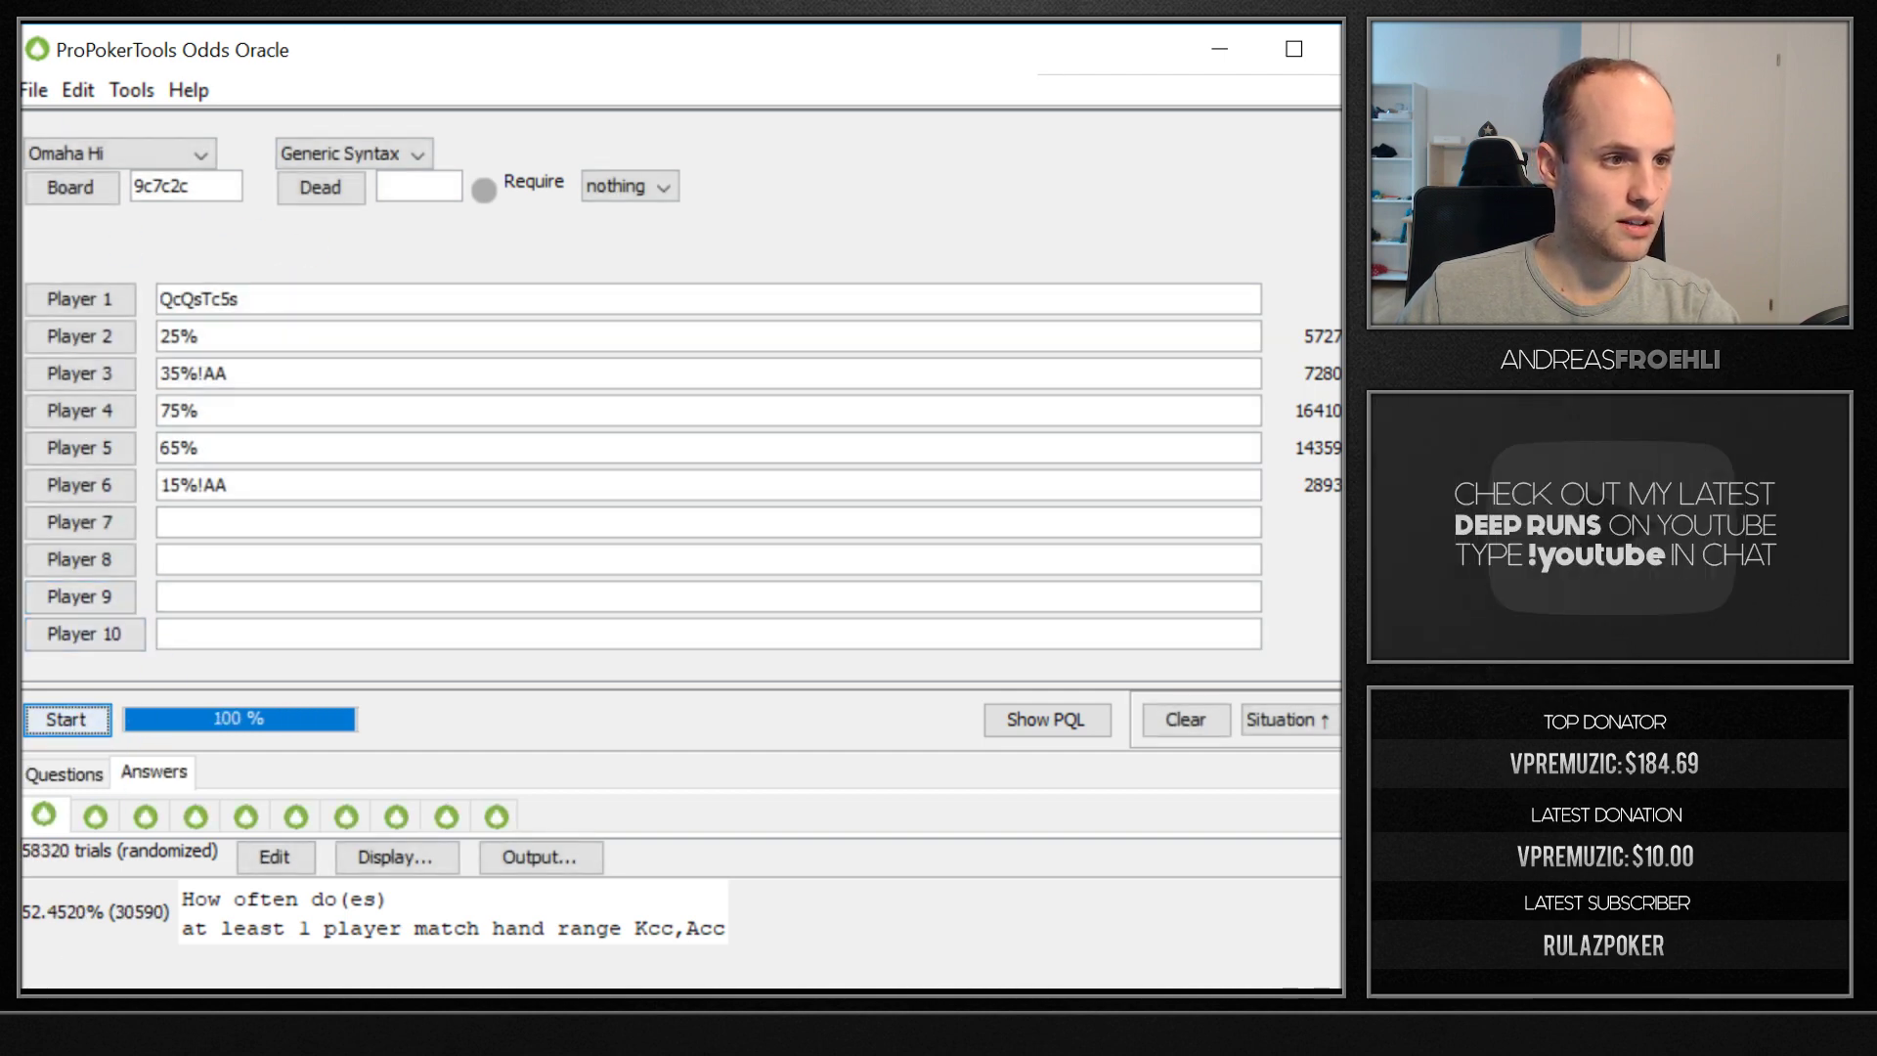
drag(223, 415, 147, 401)
click(239, 299)
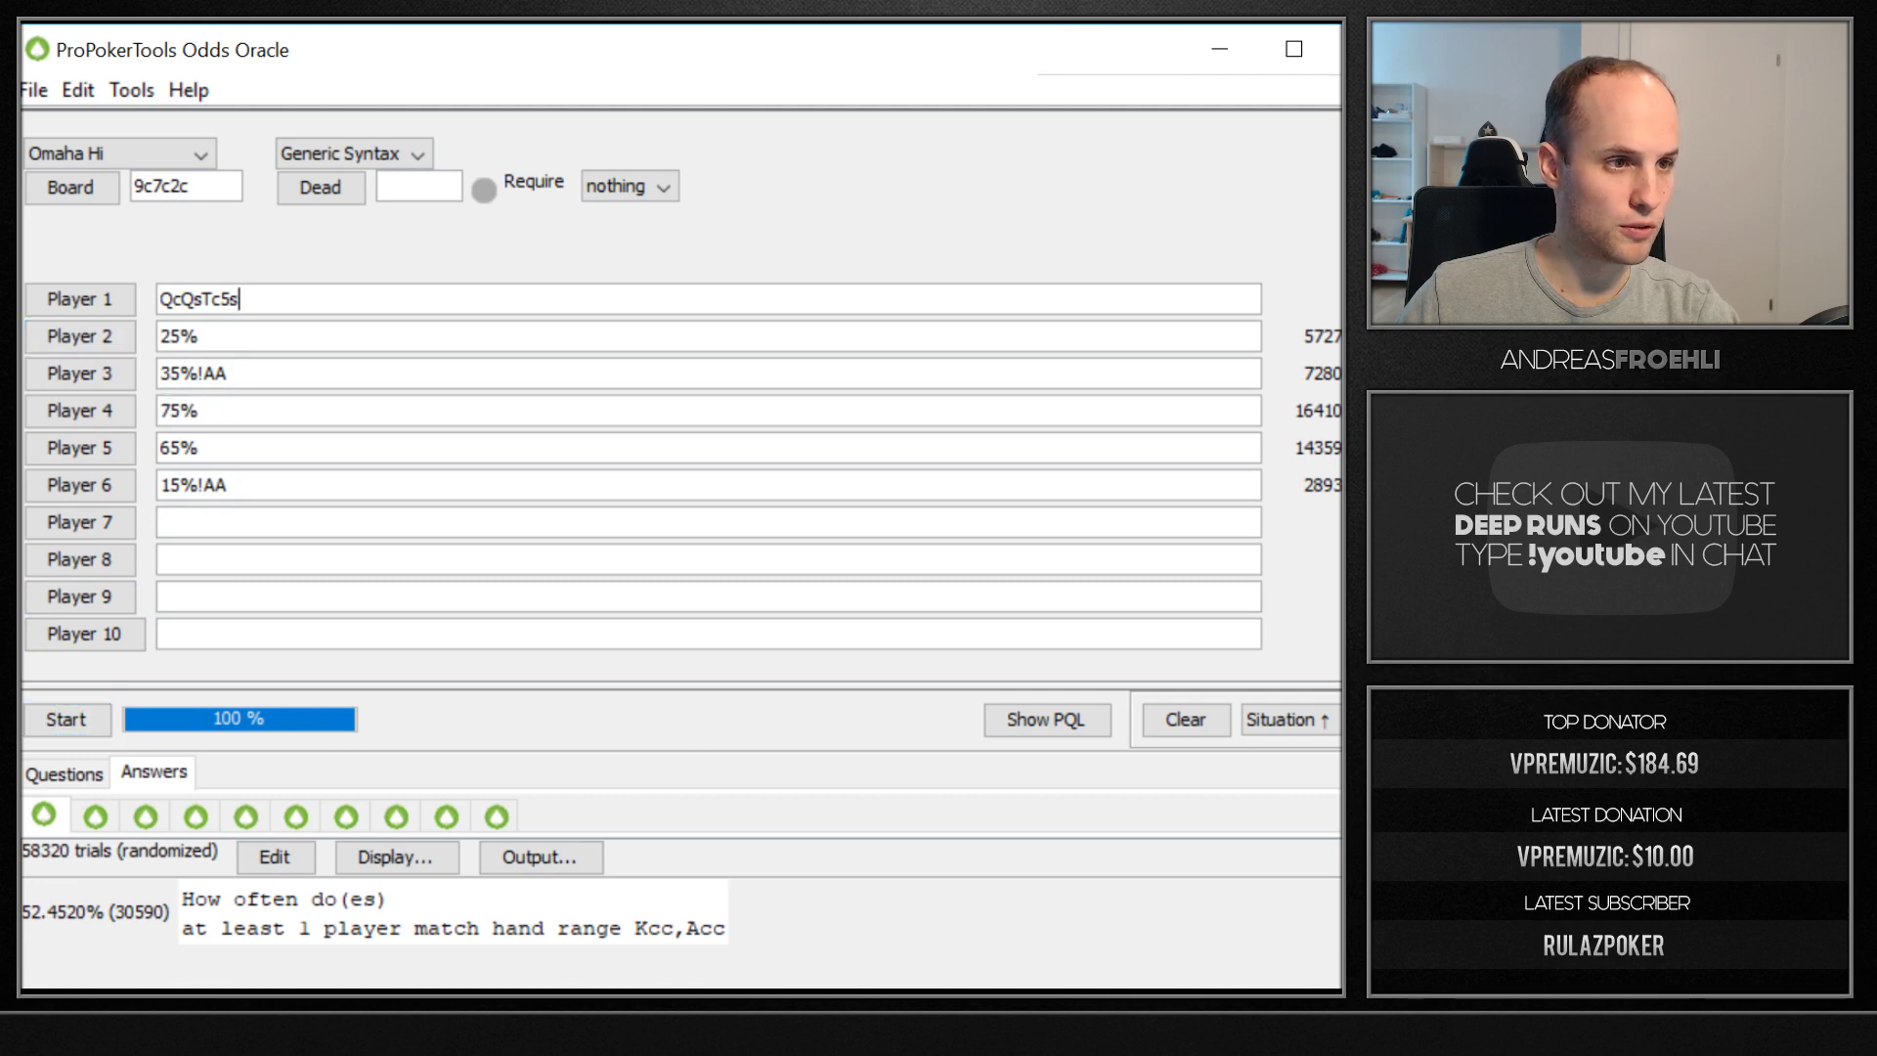
drag(239, 299, 117, 291)
drag(192, 186, 92, 158)
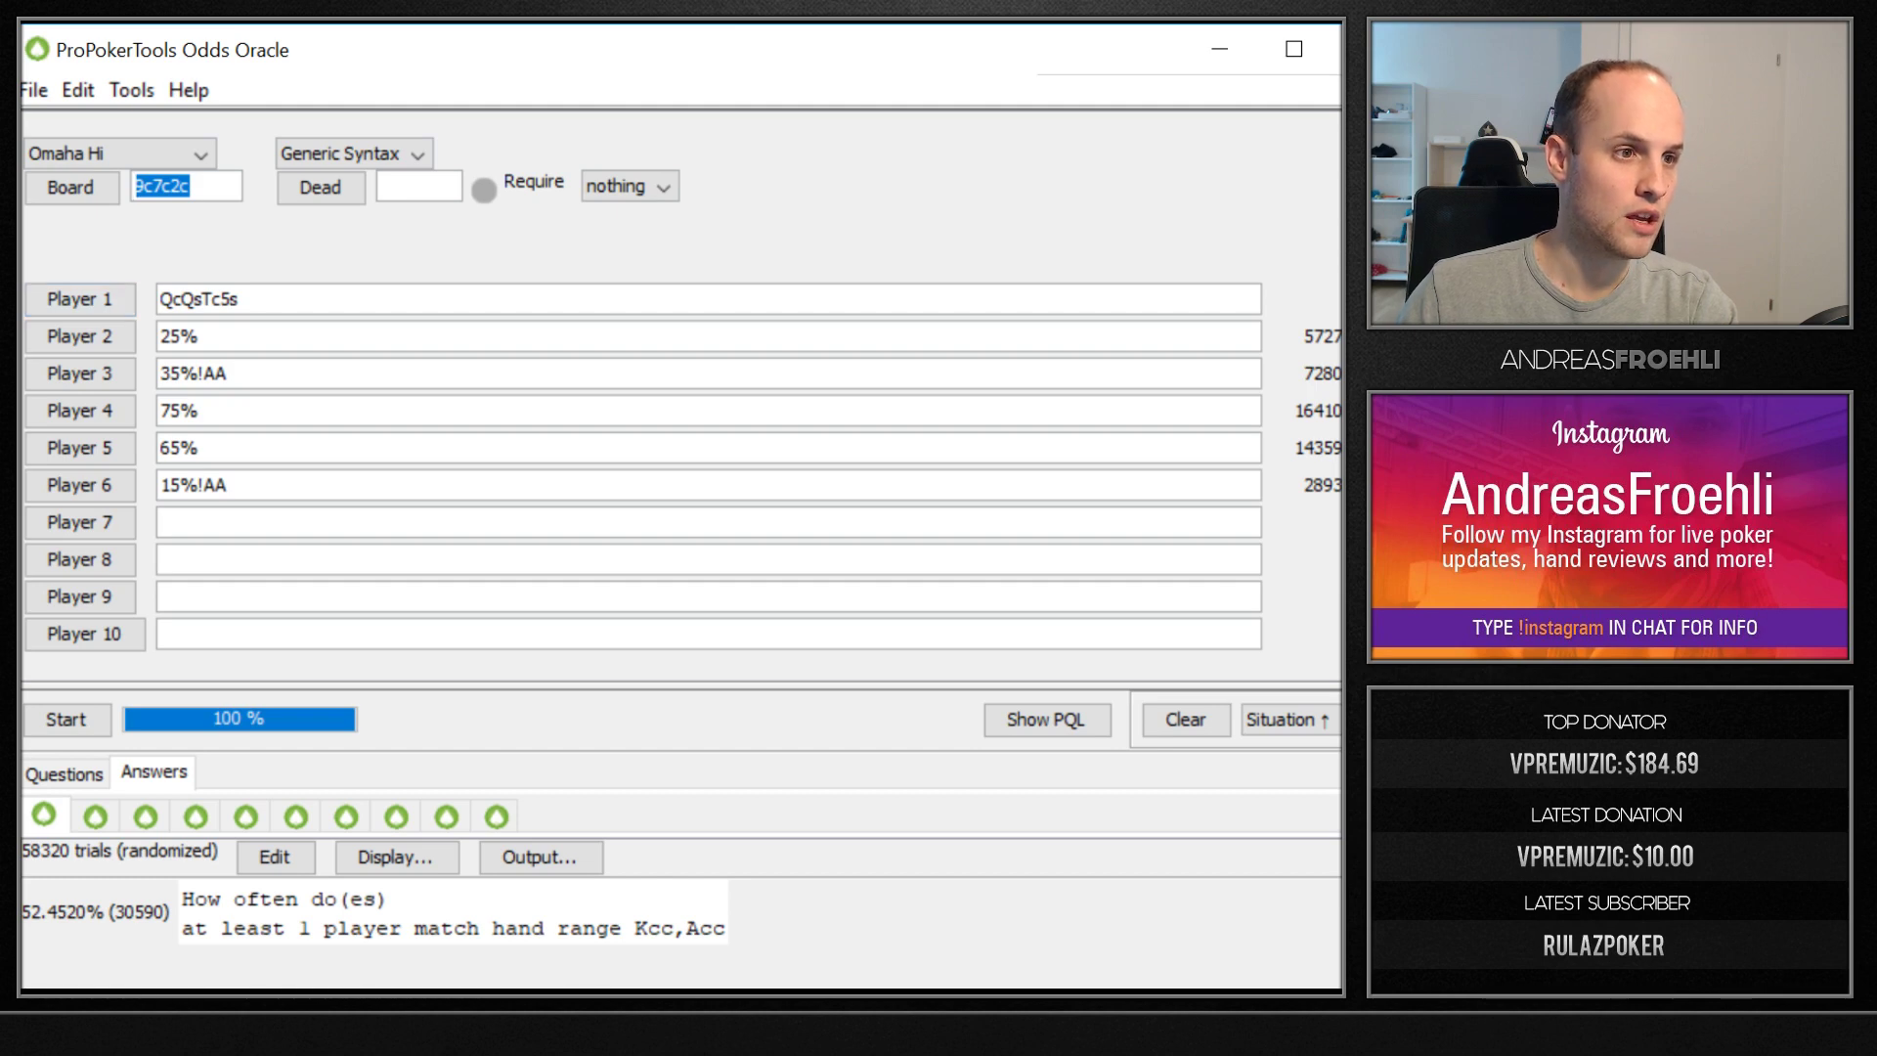
drag(214, 298, 204, 298)
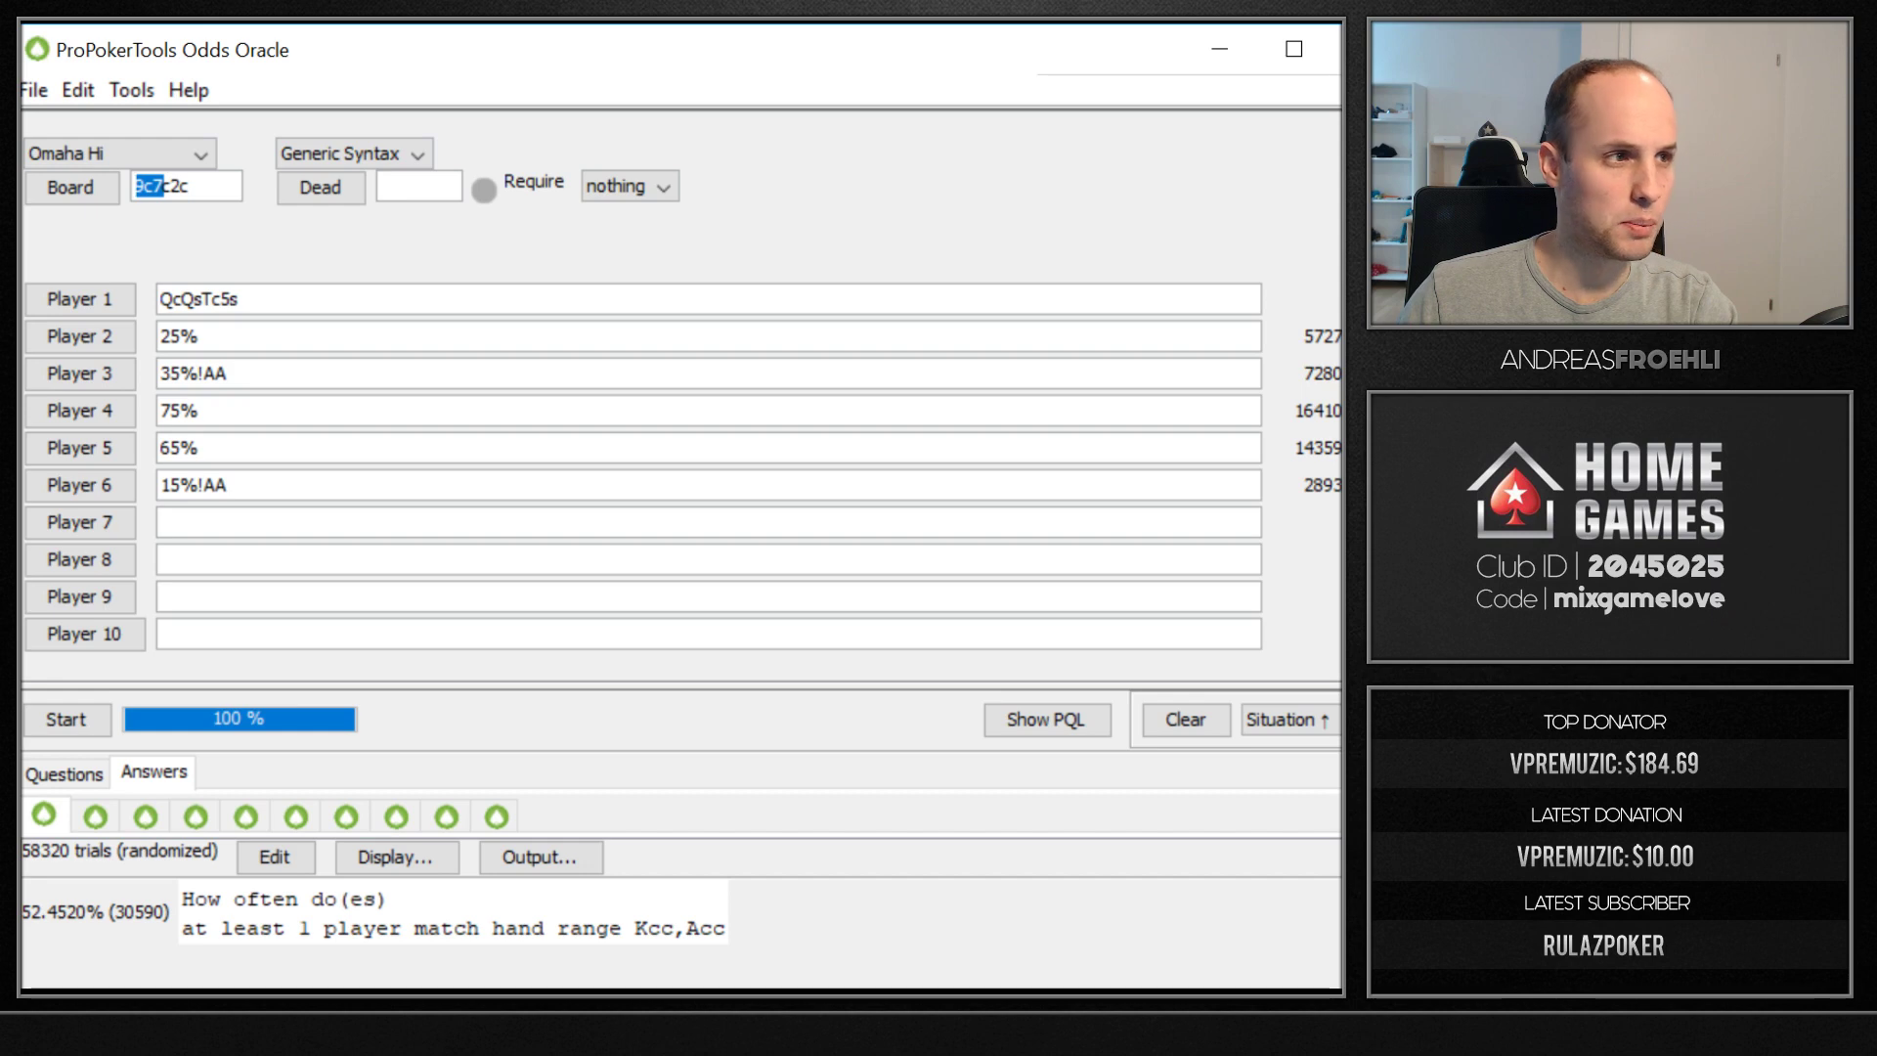
drag(191, 186, 134, 186)
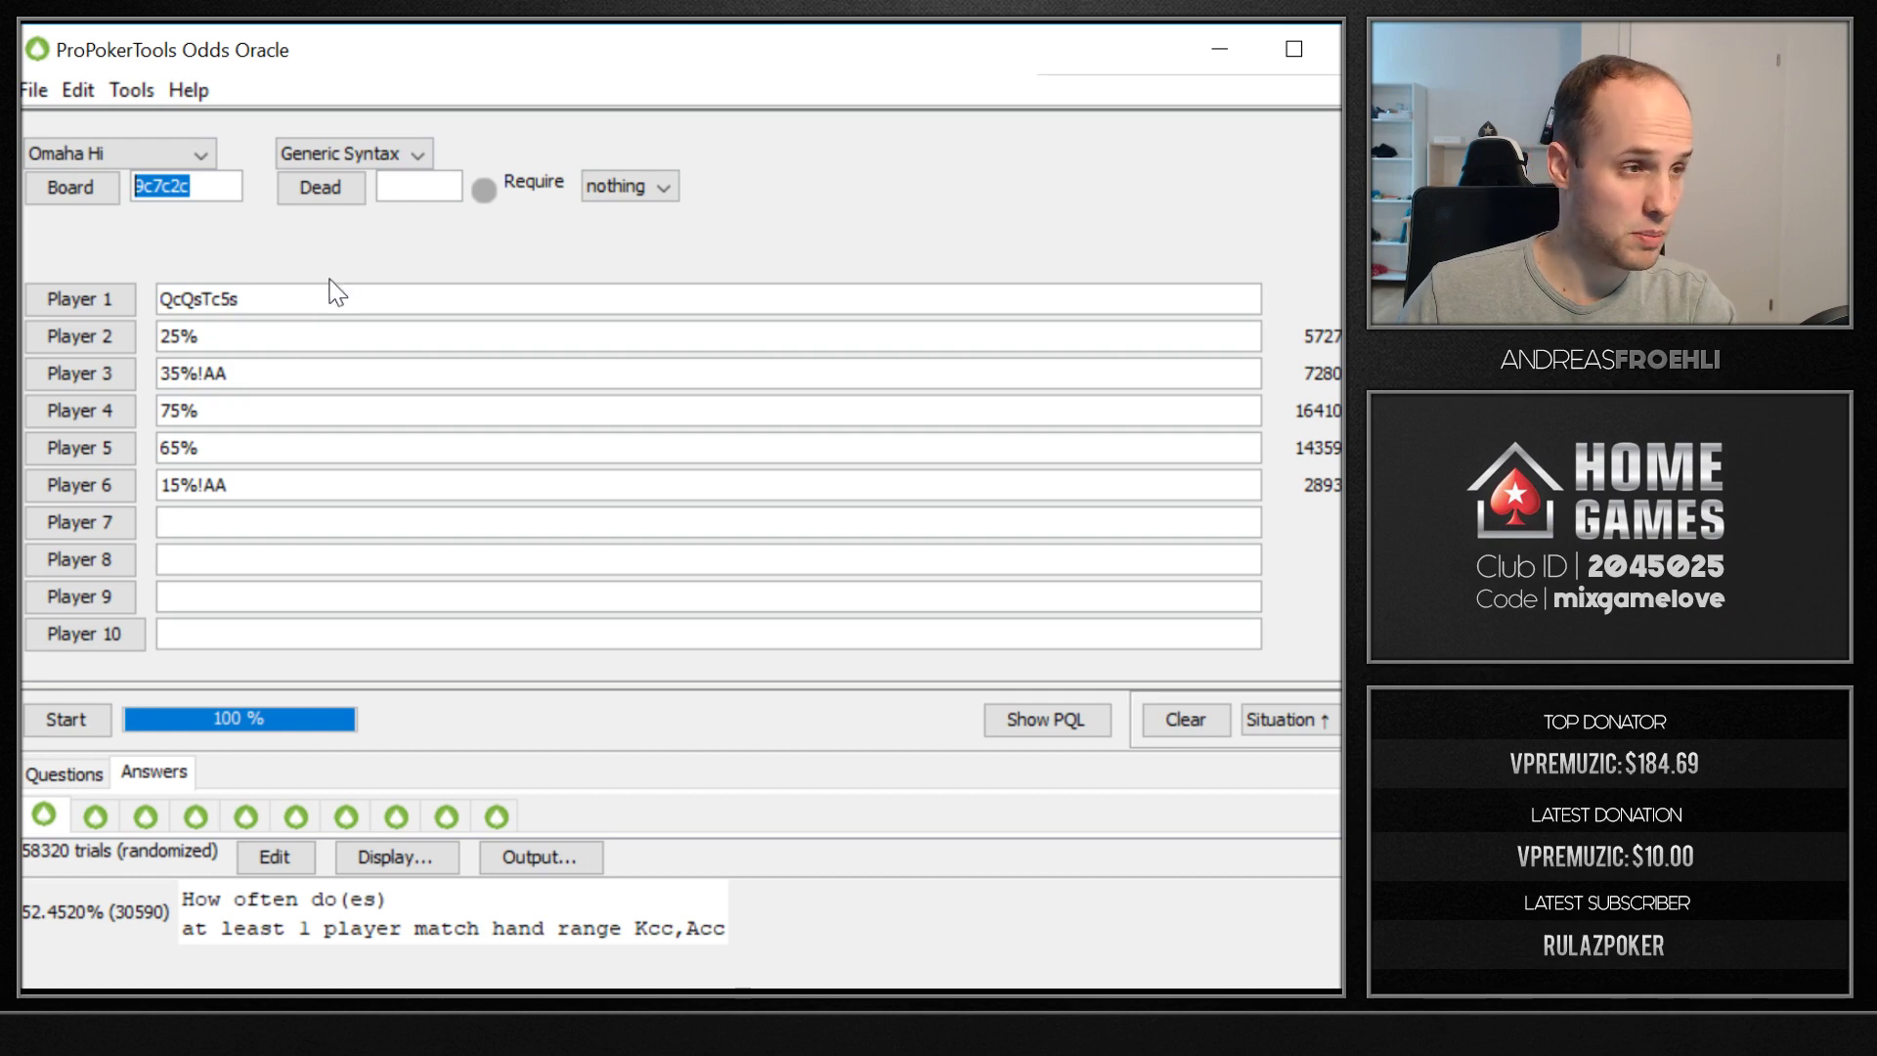
drag(229, 373, 156, 373)
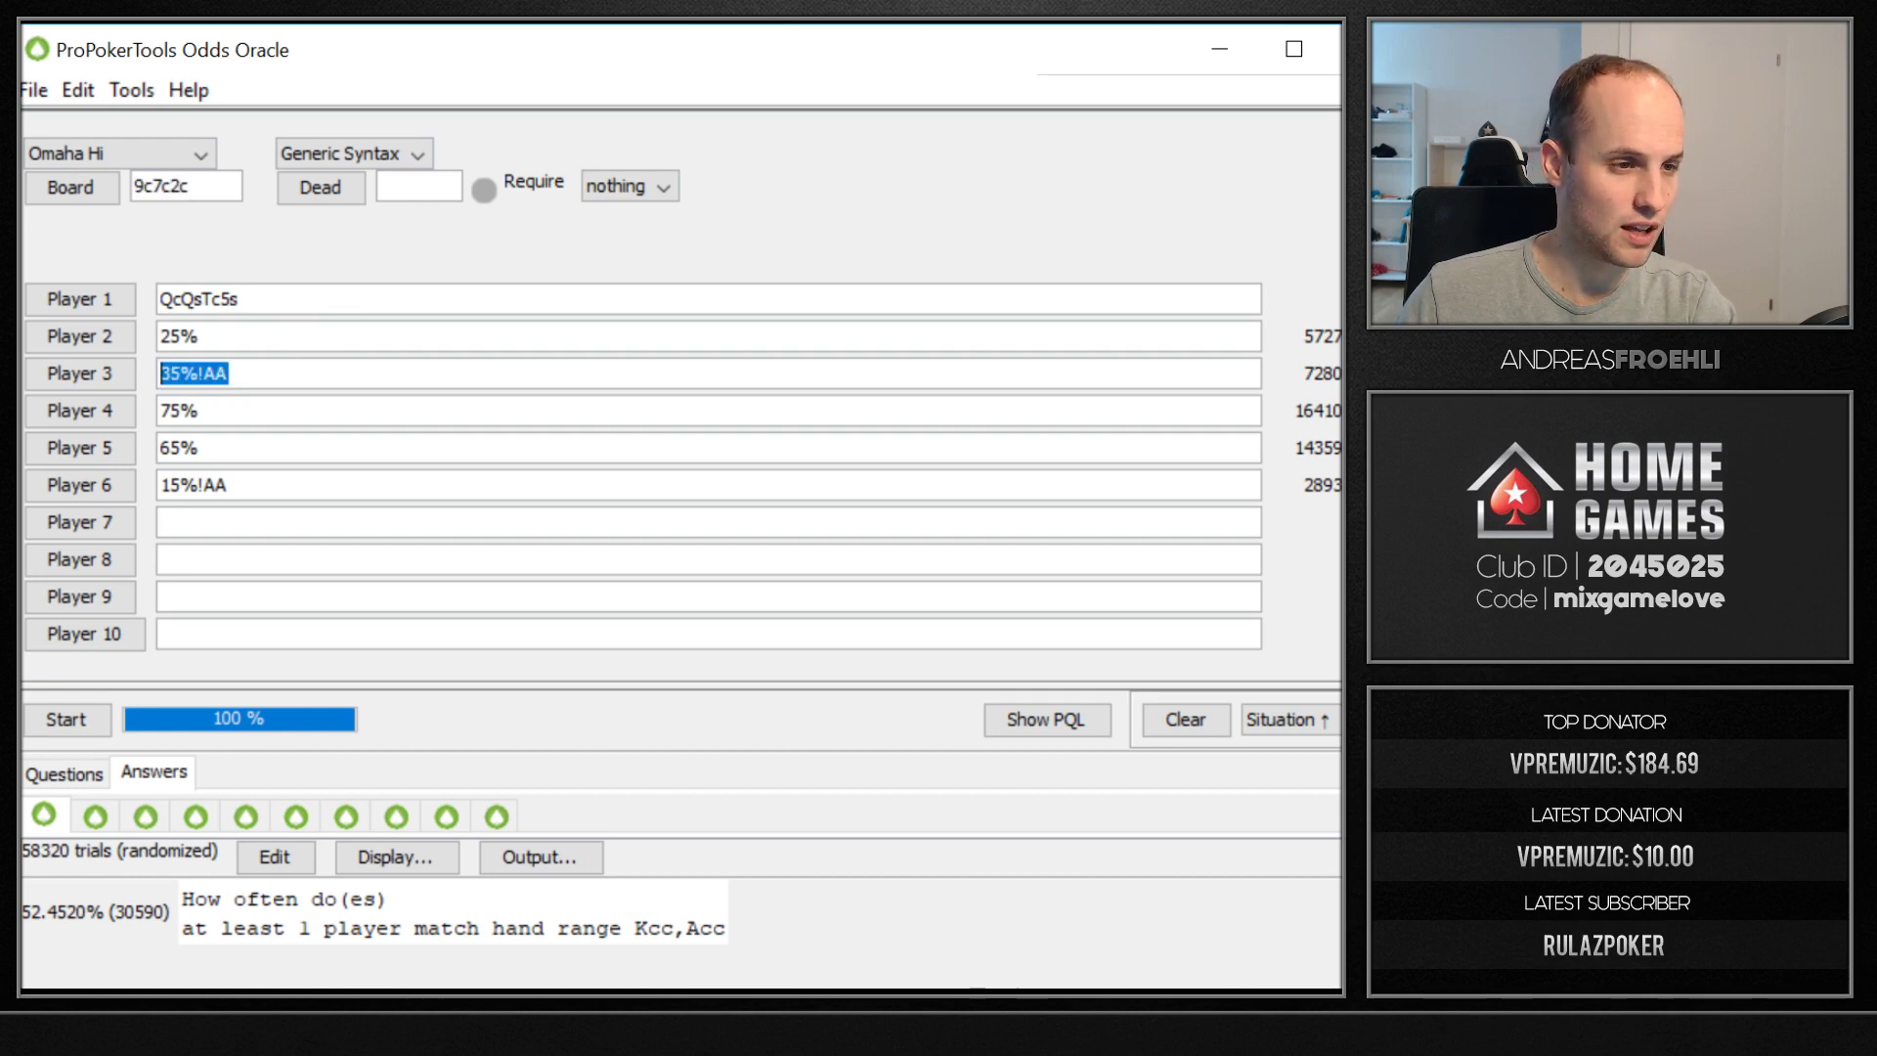
Extend the question's hand range to match to Kcc,Acc,Ac and run the simulation through all trials.
click(50, 769)
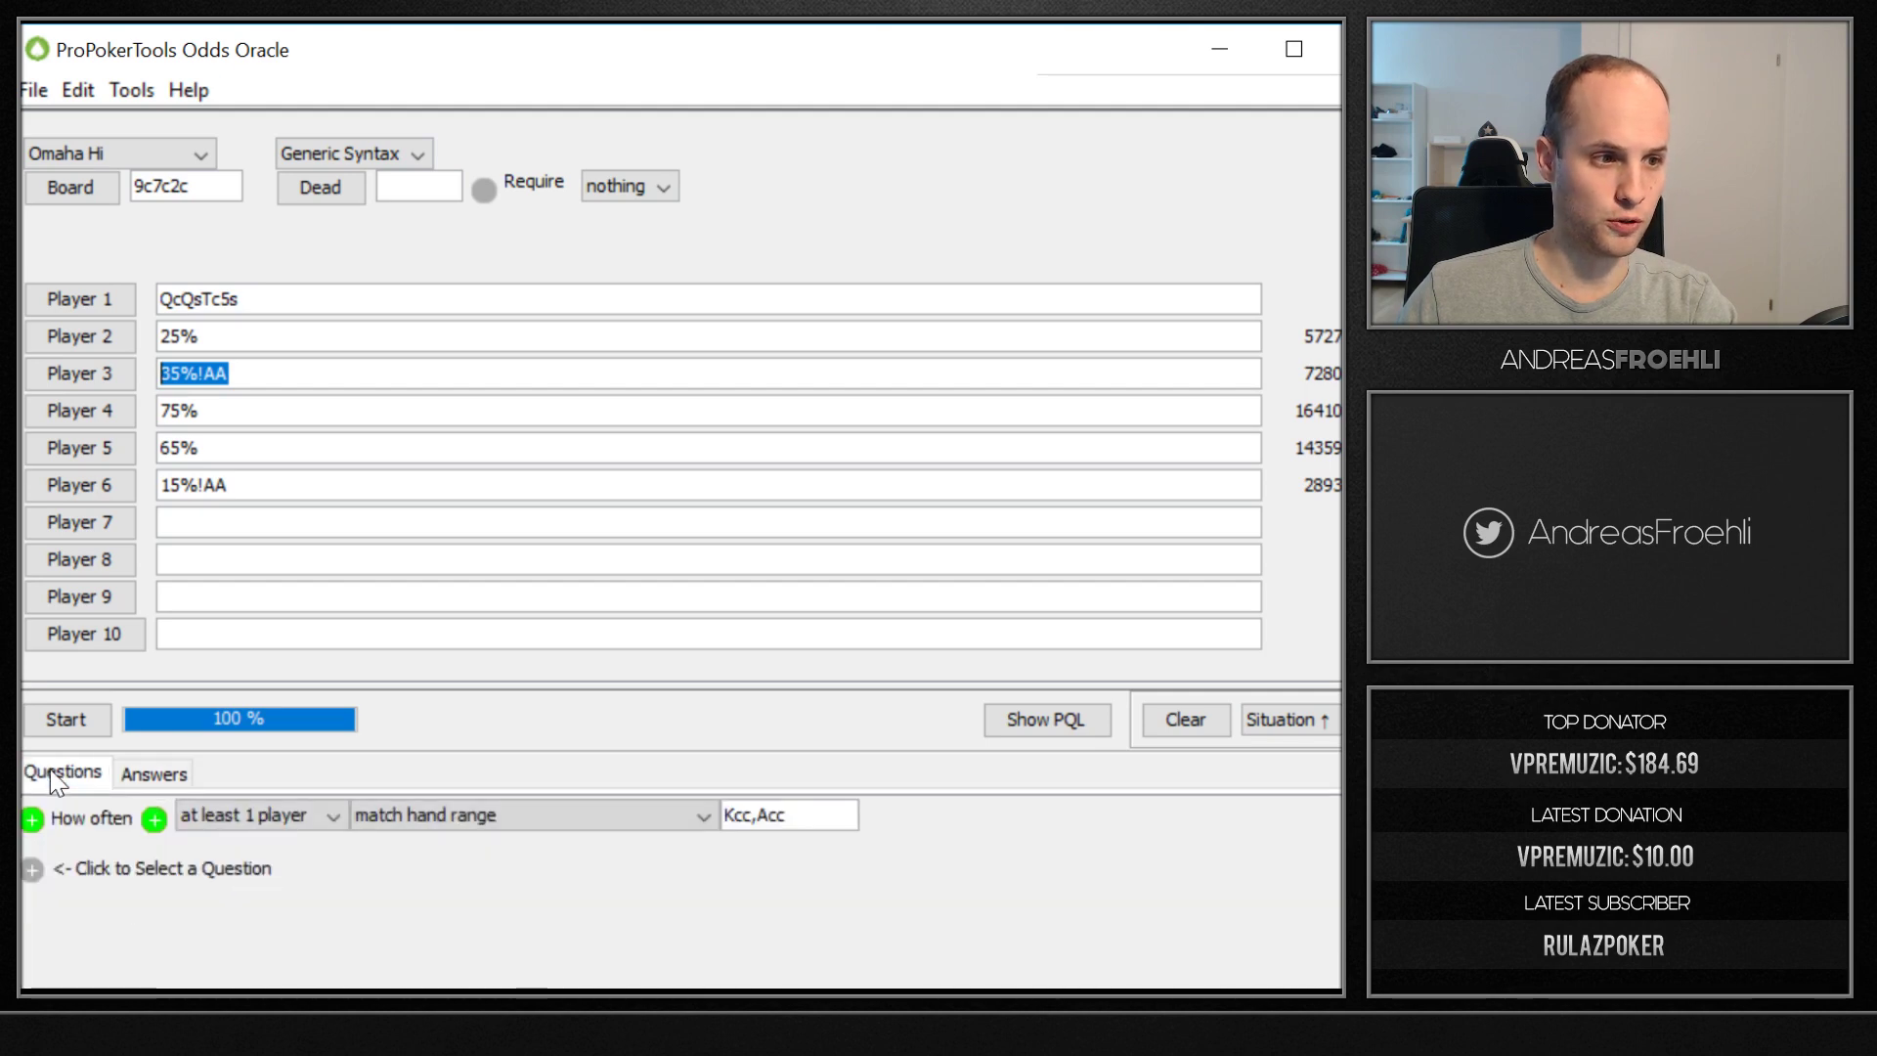
click(790, 815)
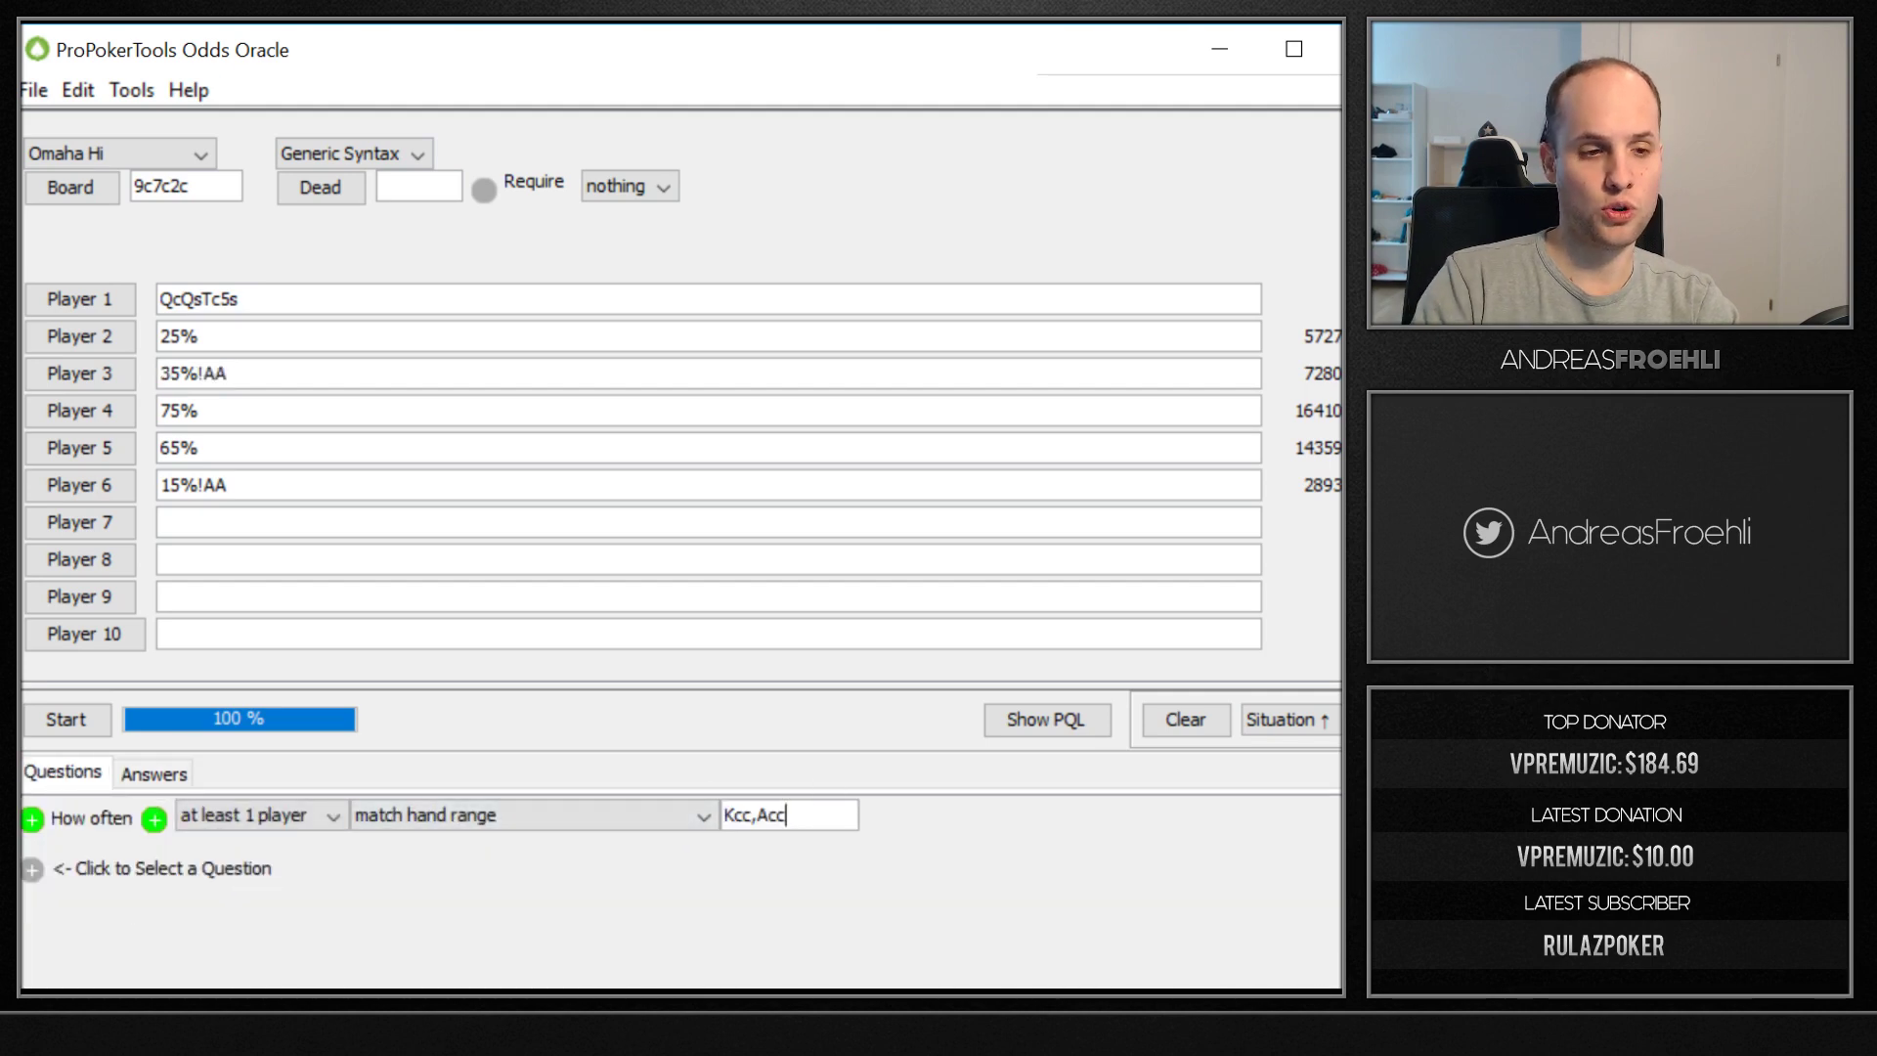
text(,Ac)
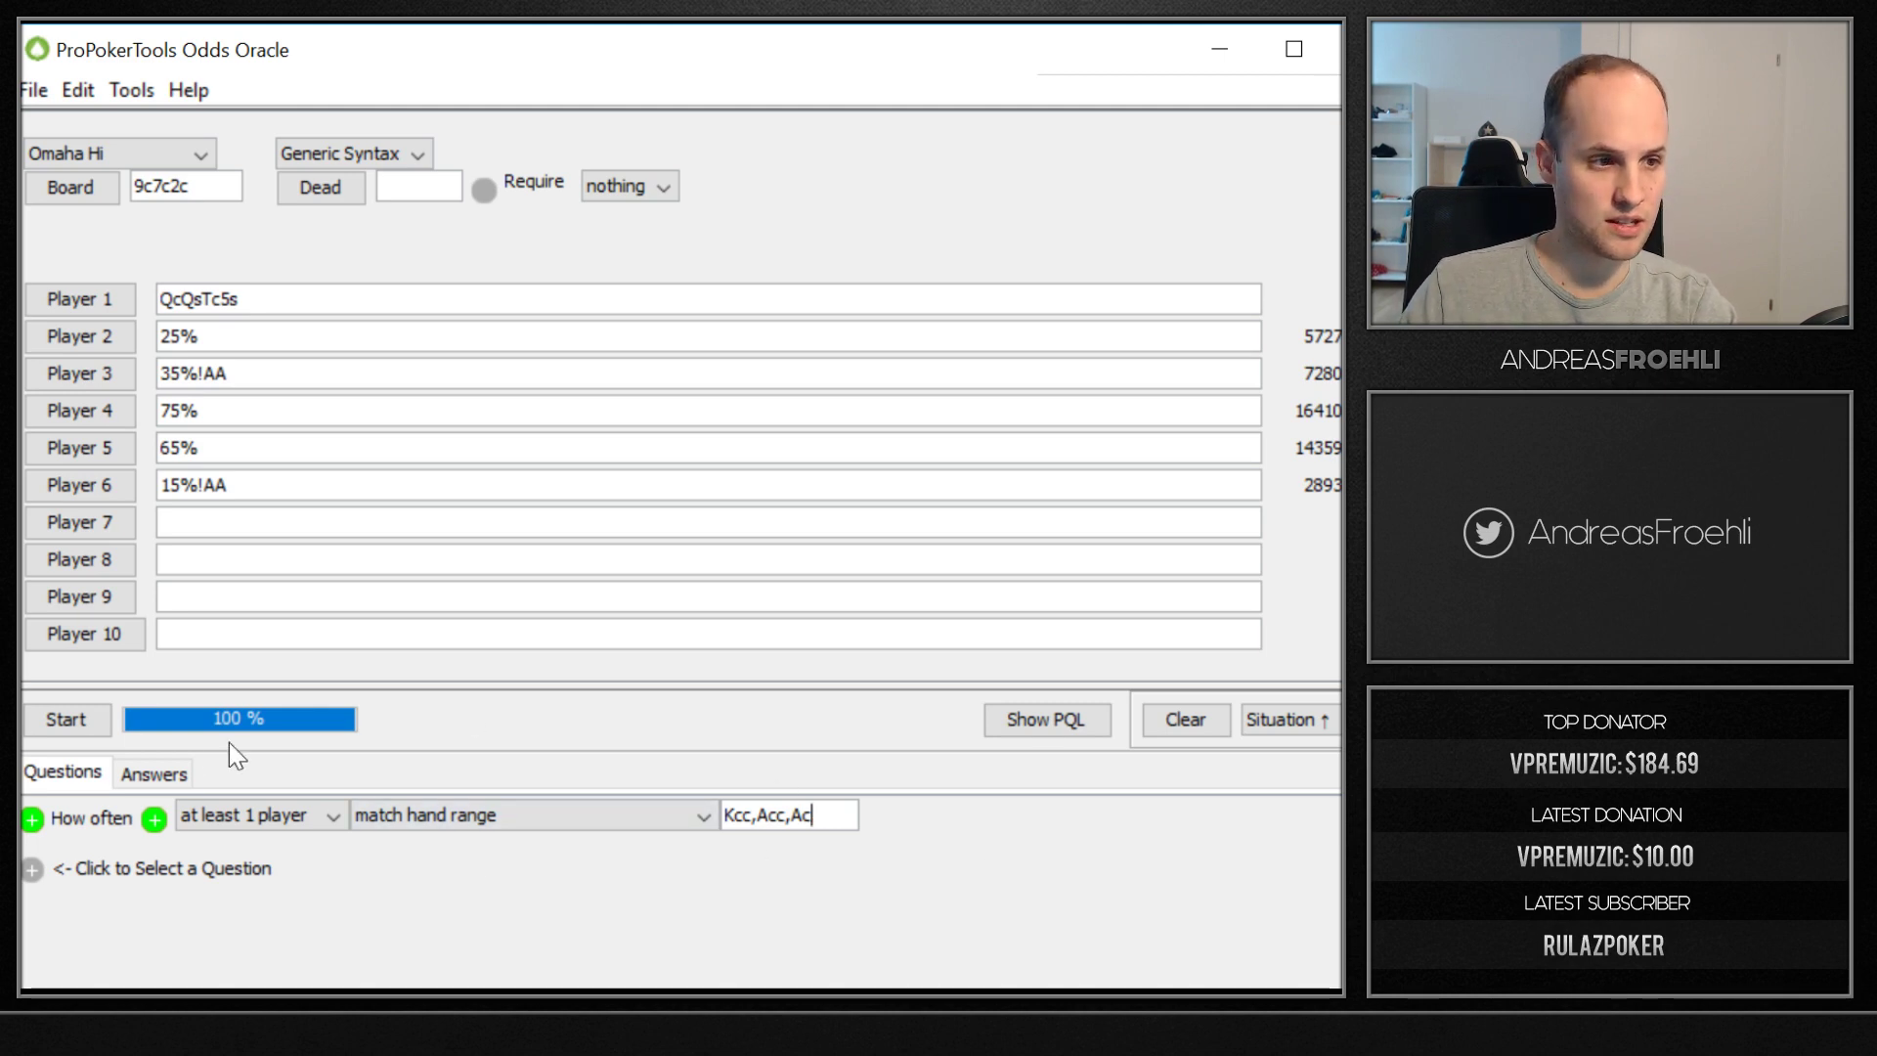
click(87, 731)
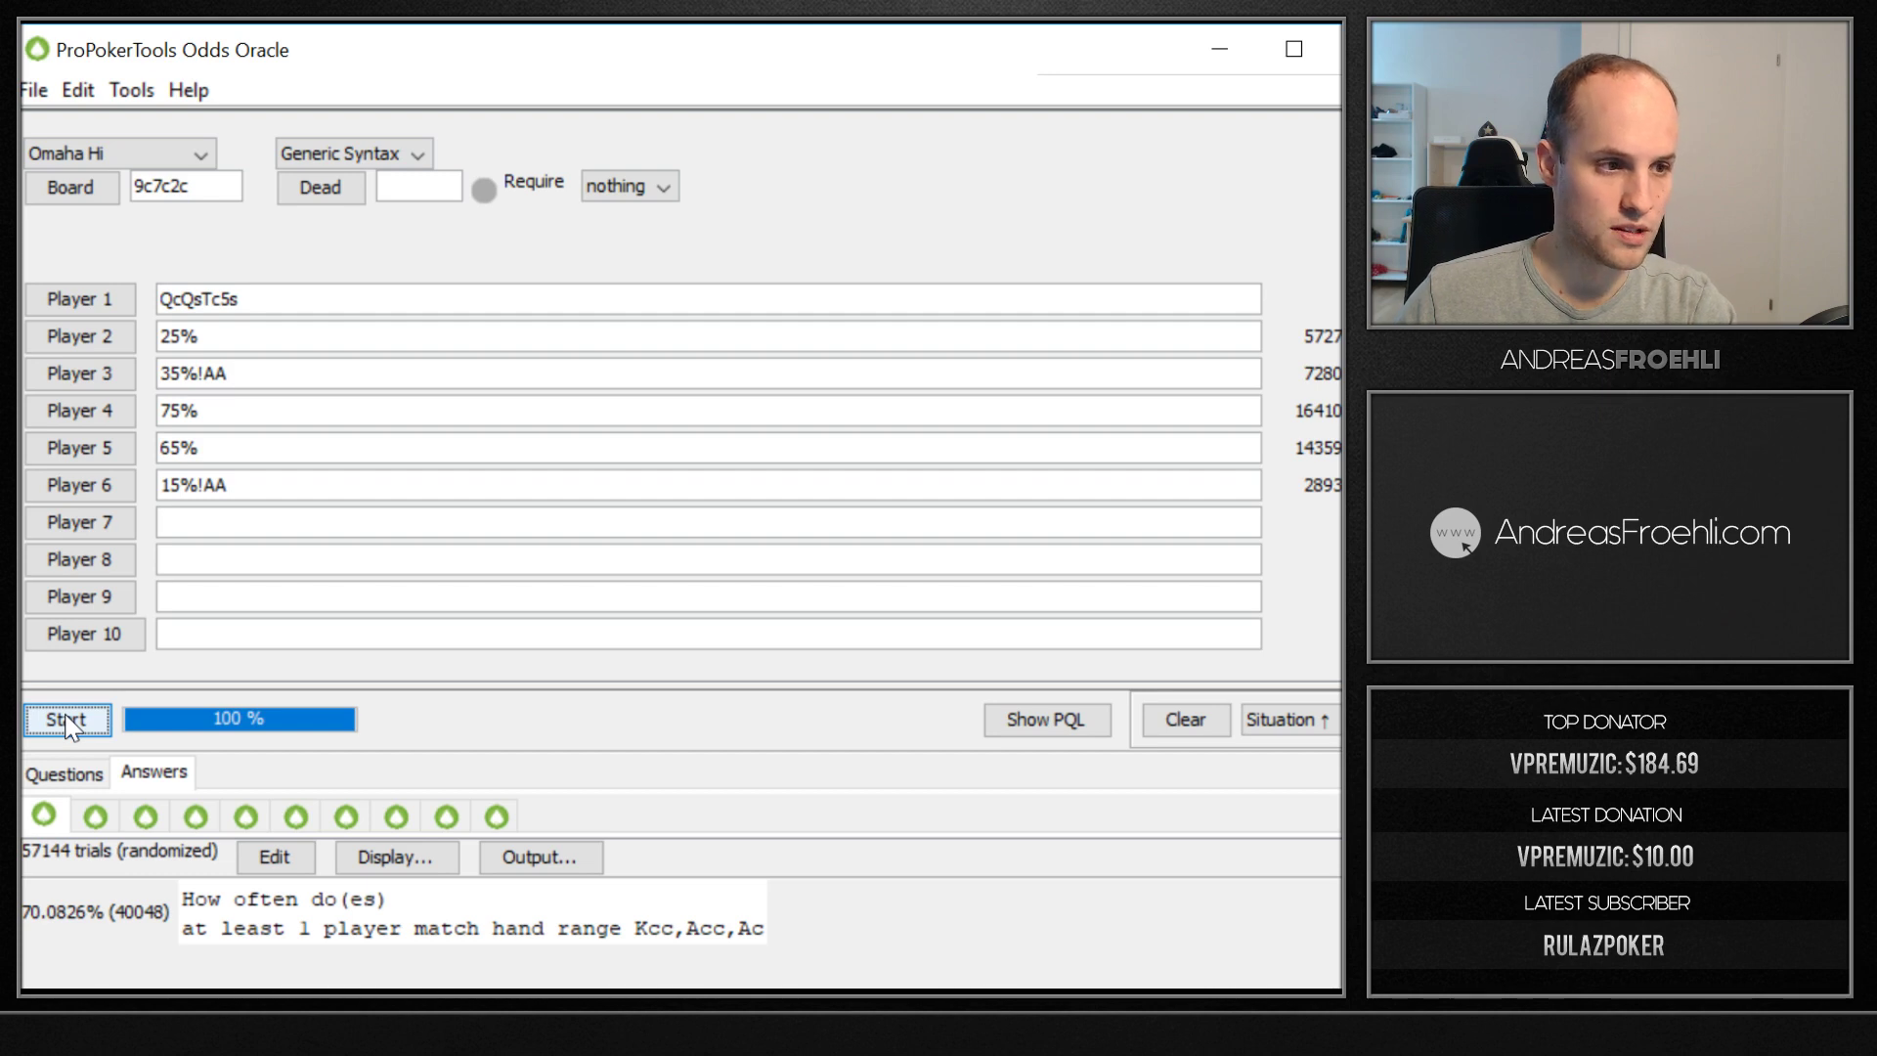
drag(200, 186, 73, 178)
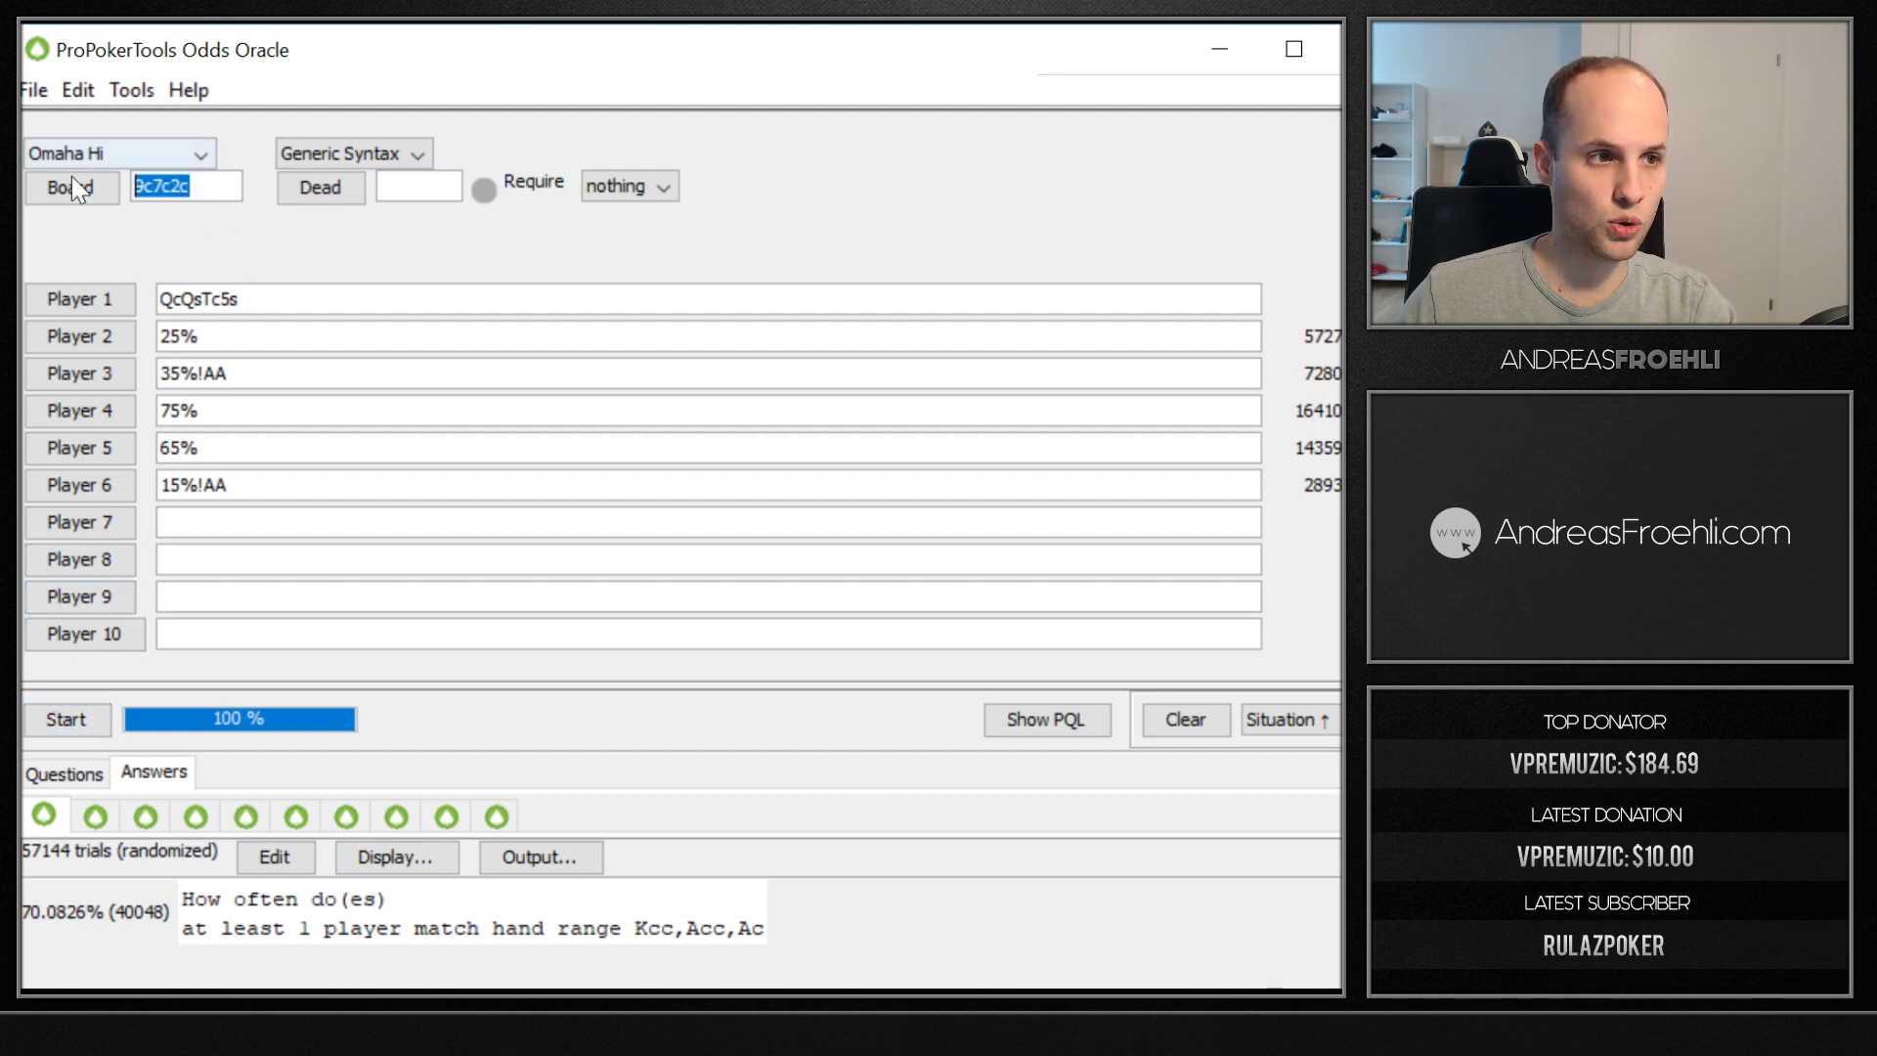
drag(245, 299, 121, 292)
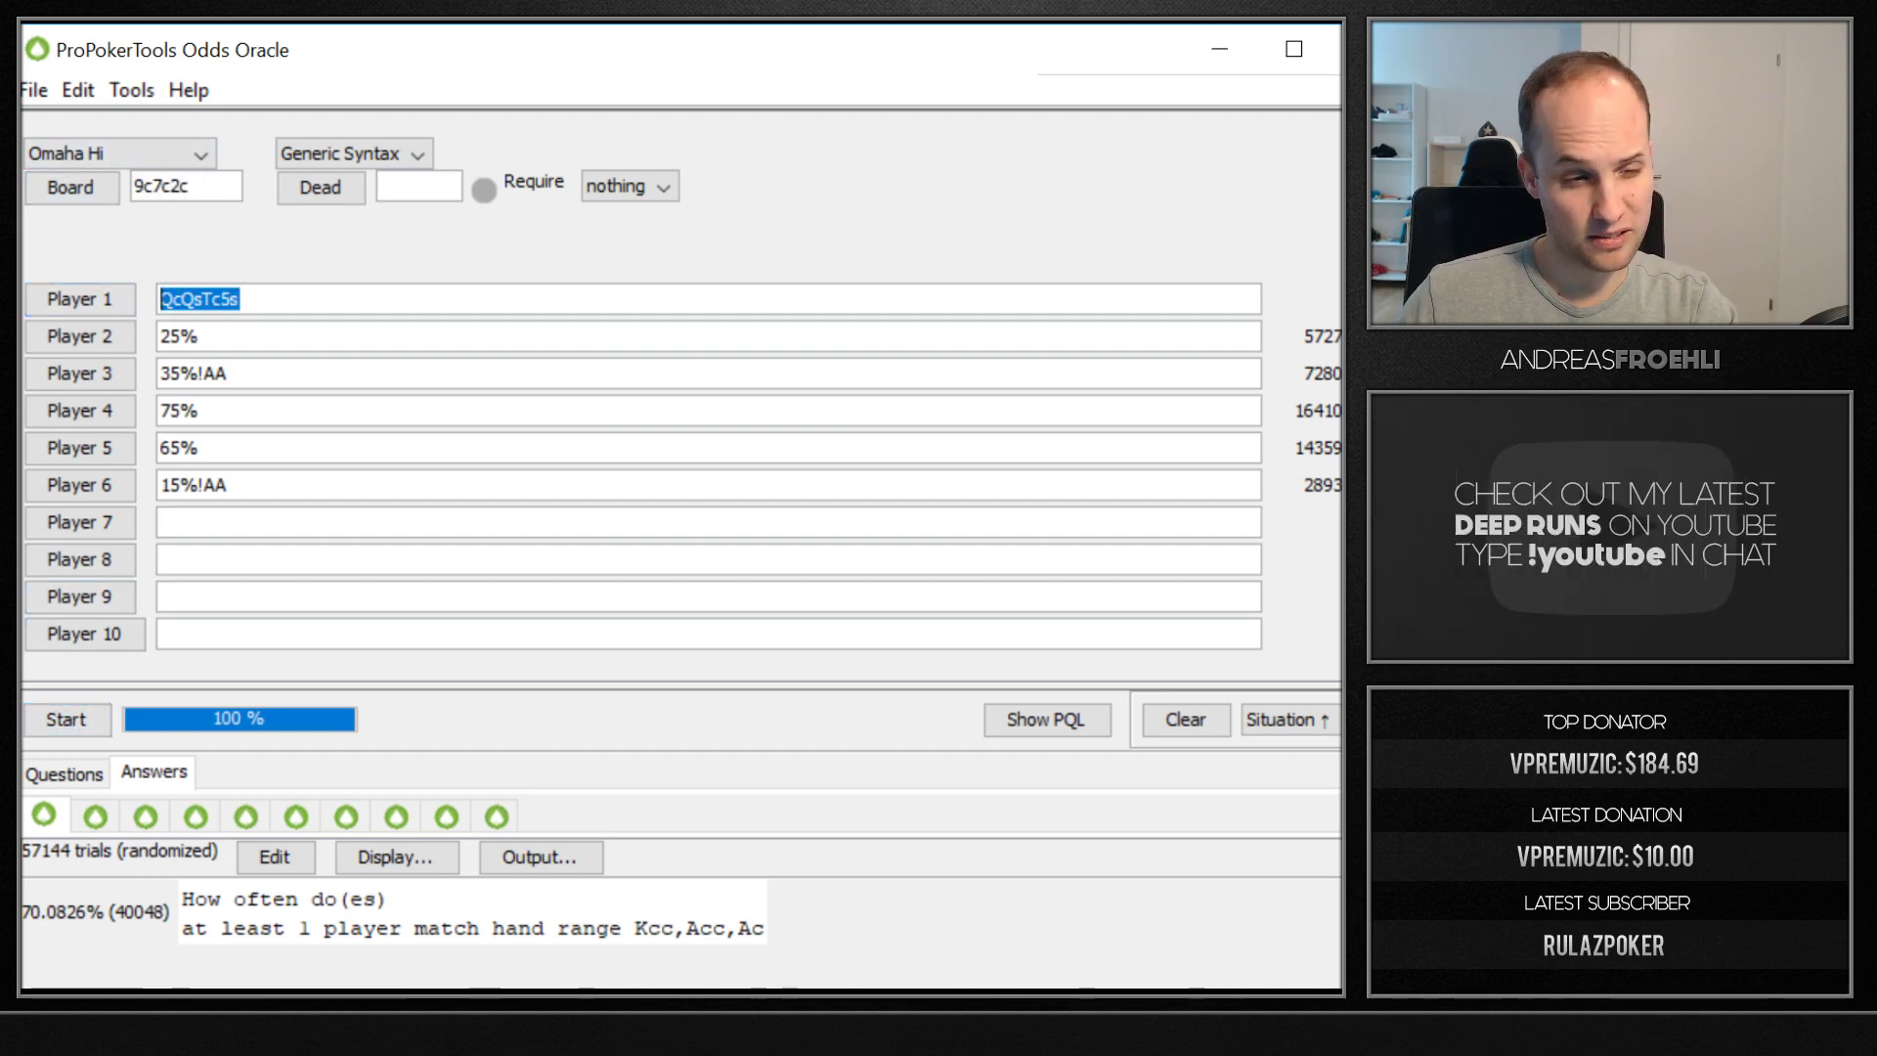
click(198, 149)
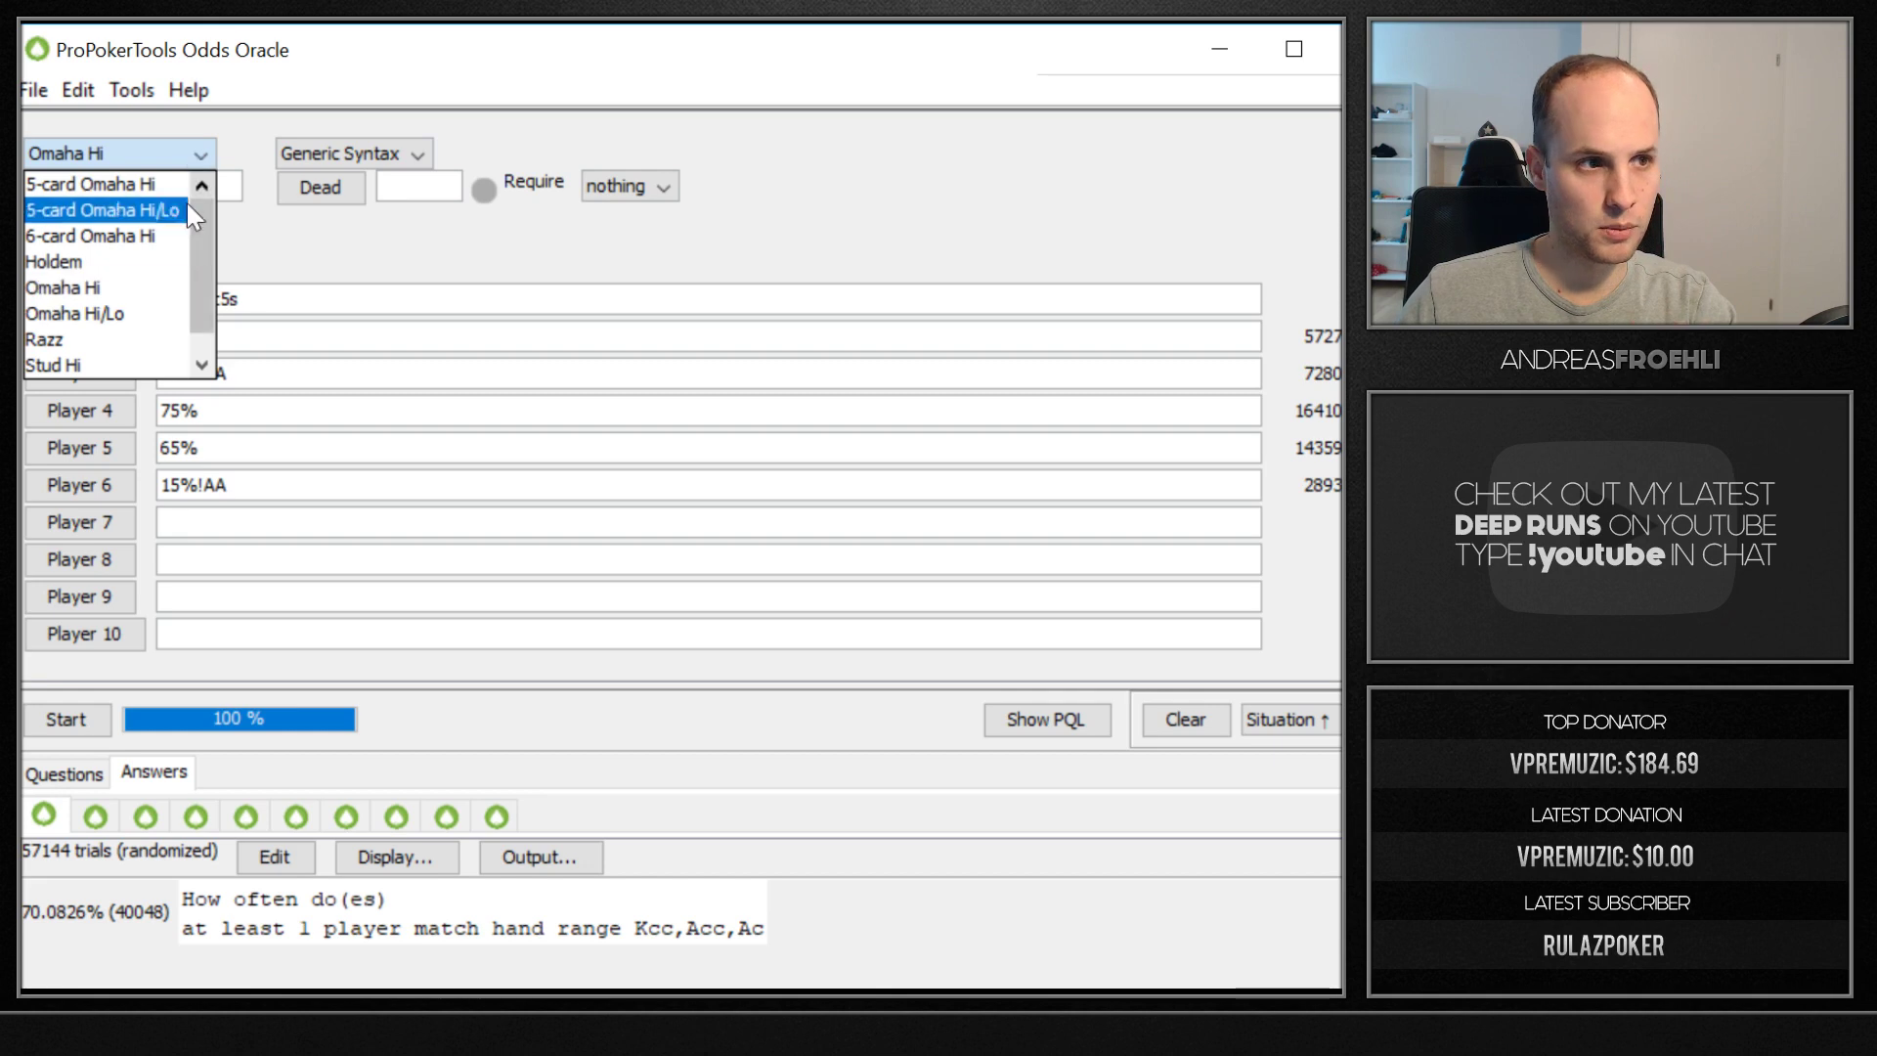
click(141, 289)
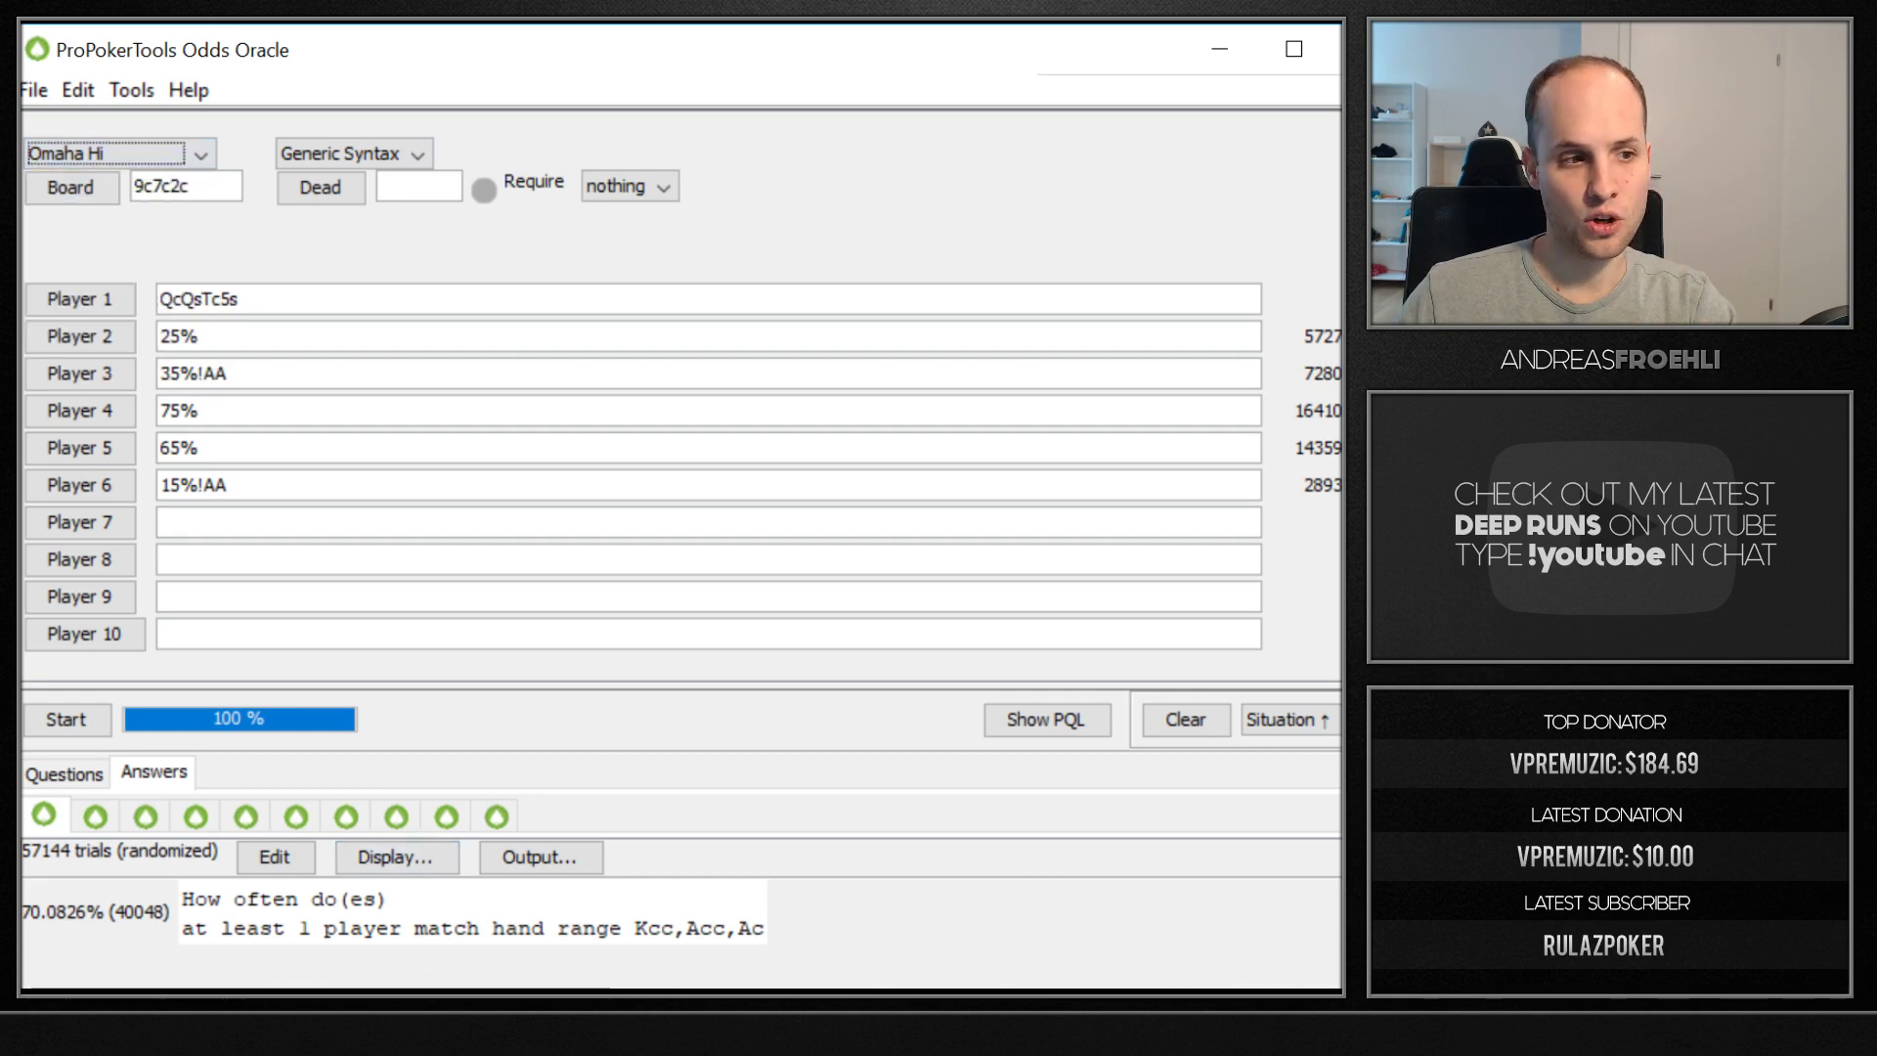
Replace the board with the flop KQ5.
key(Tab)
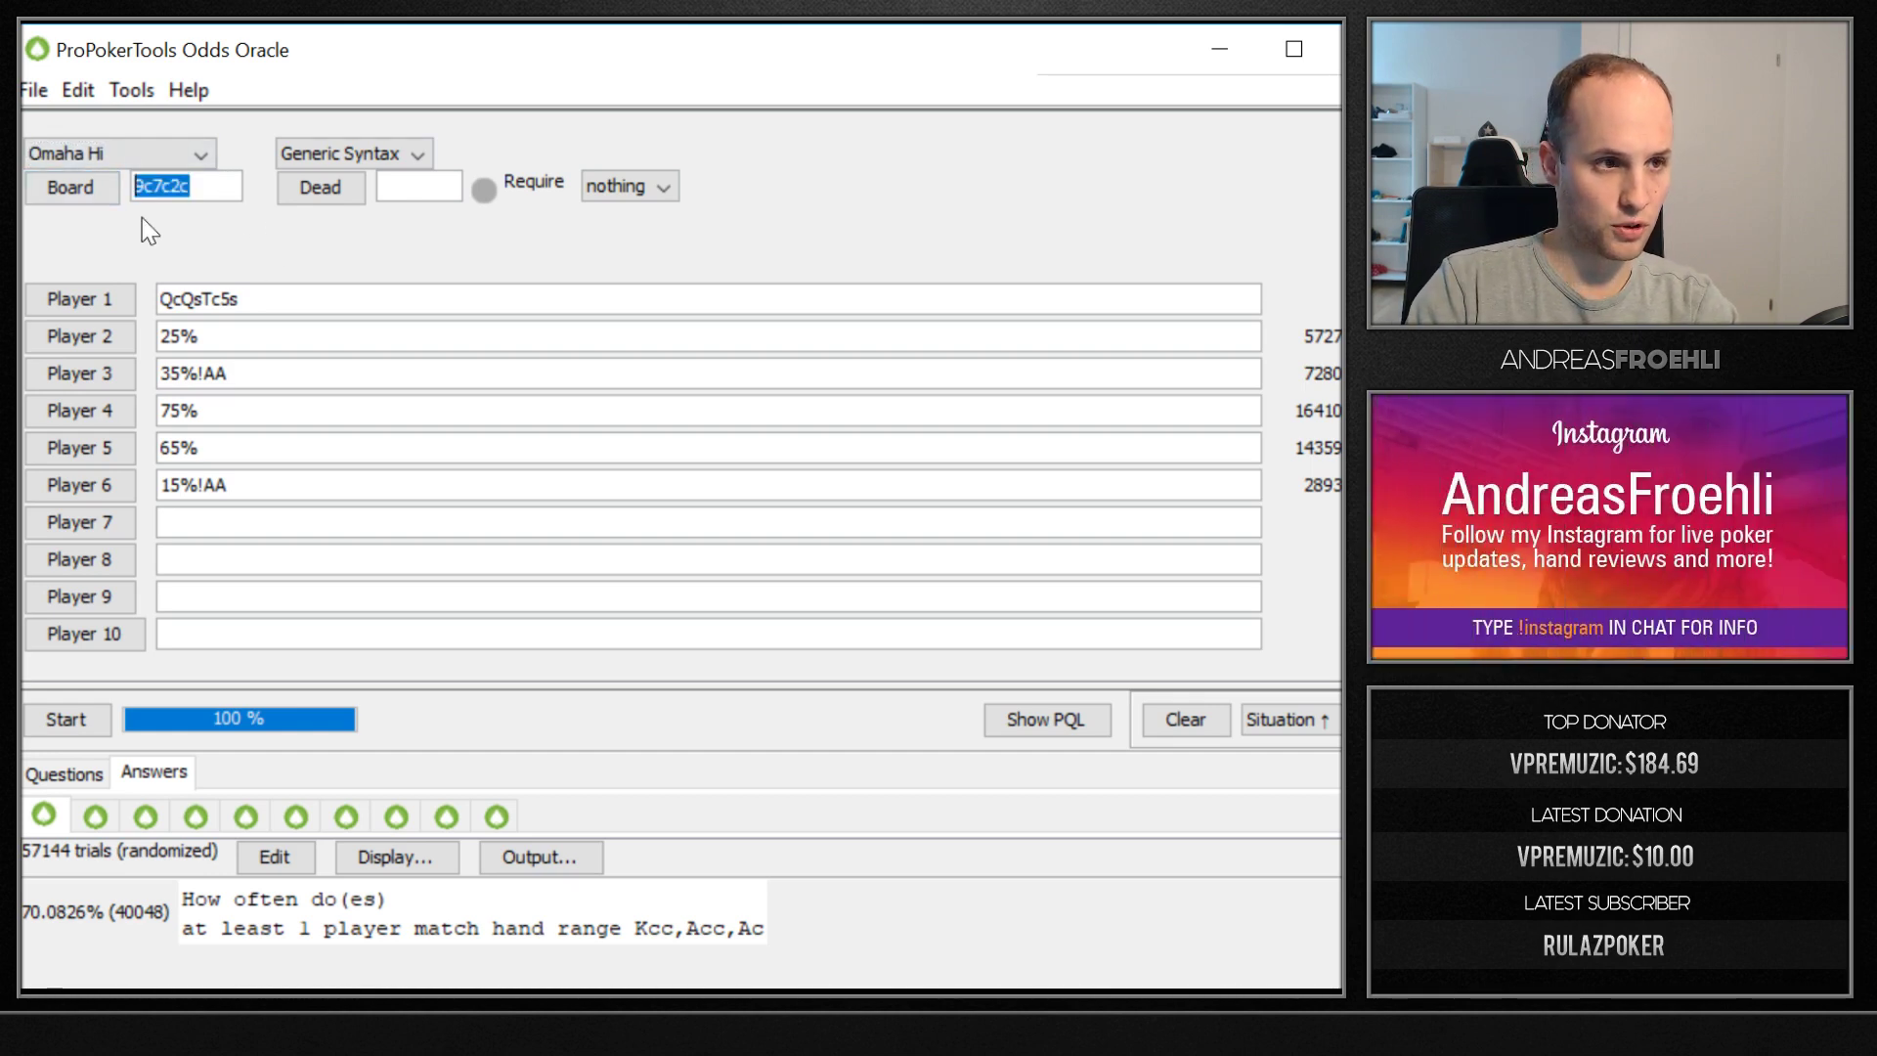
text(KQ5)
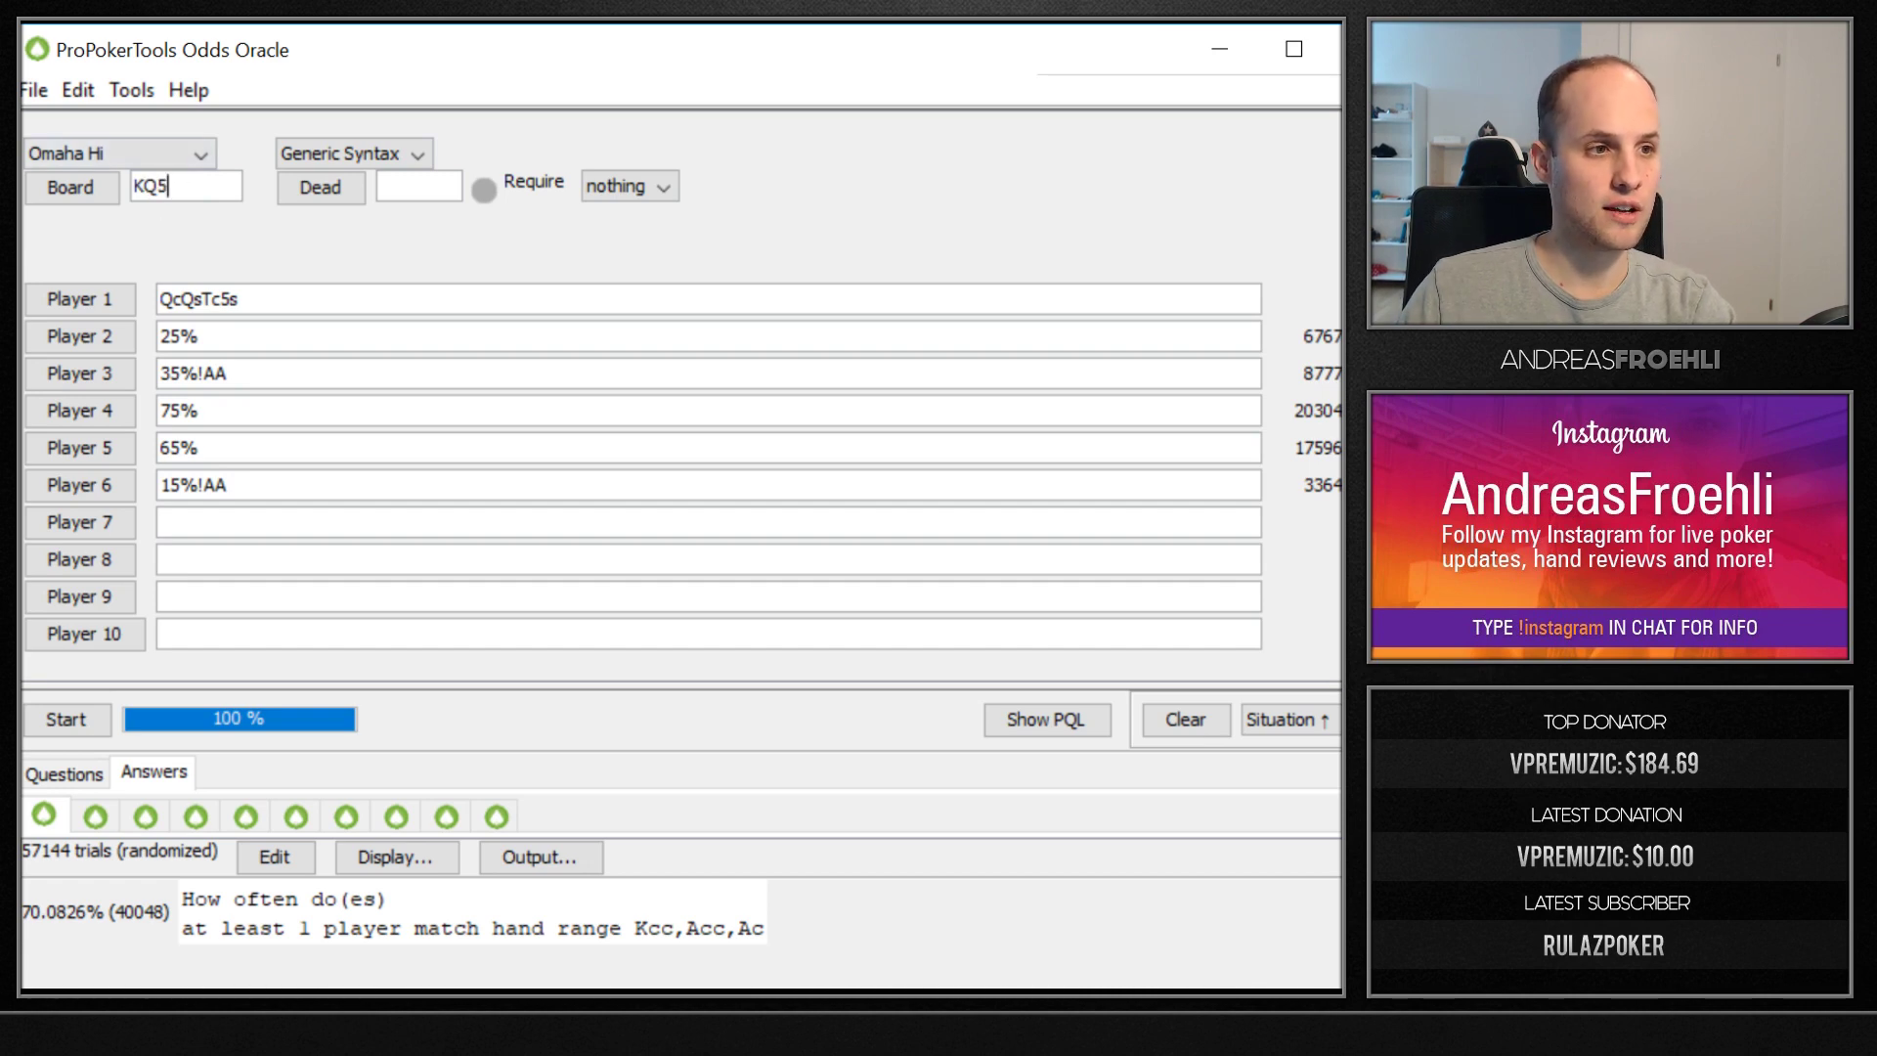
key(Tab)
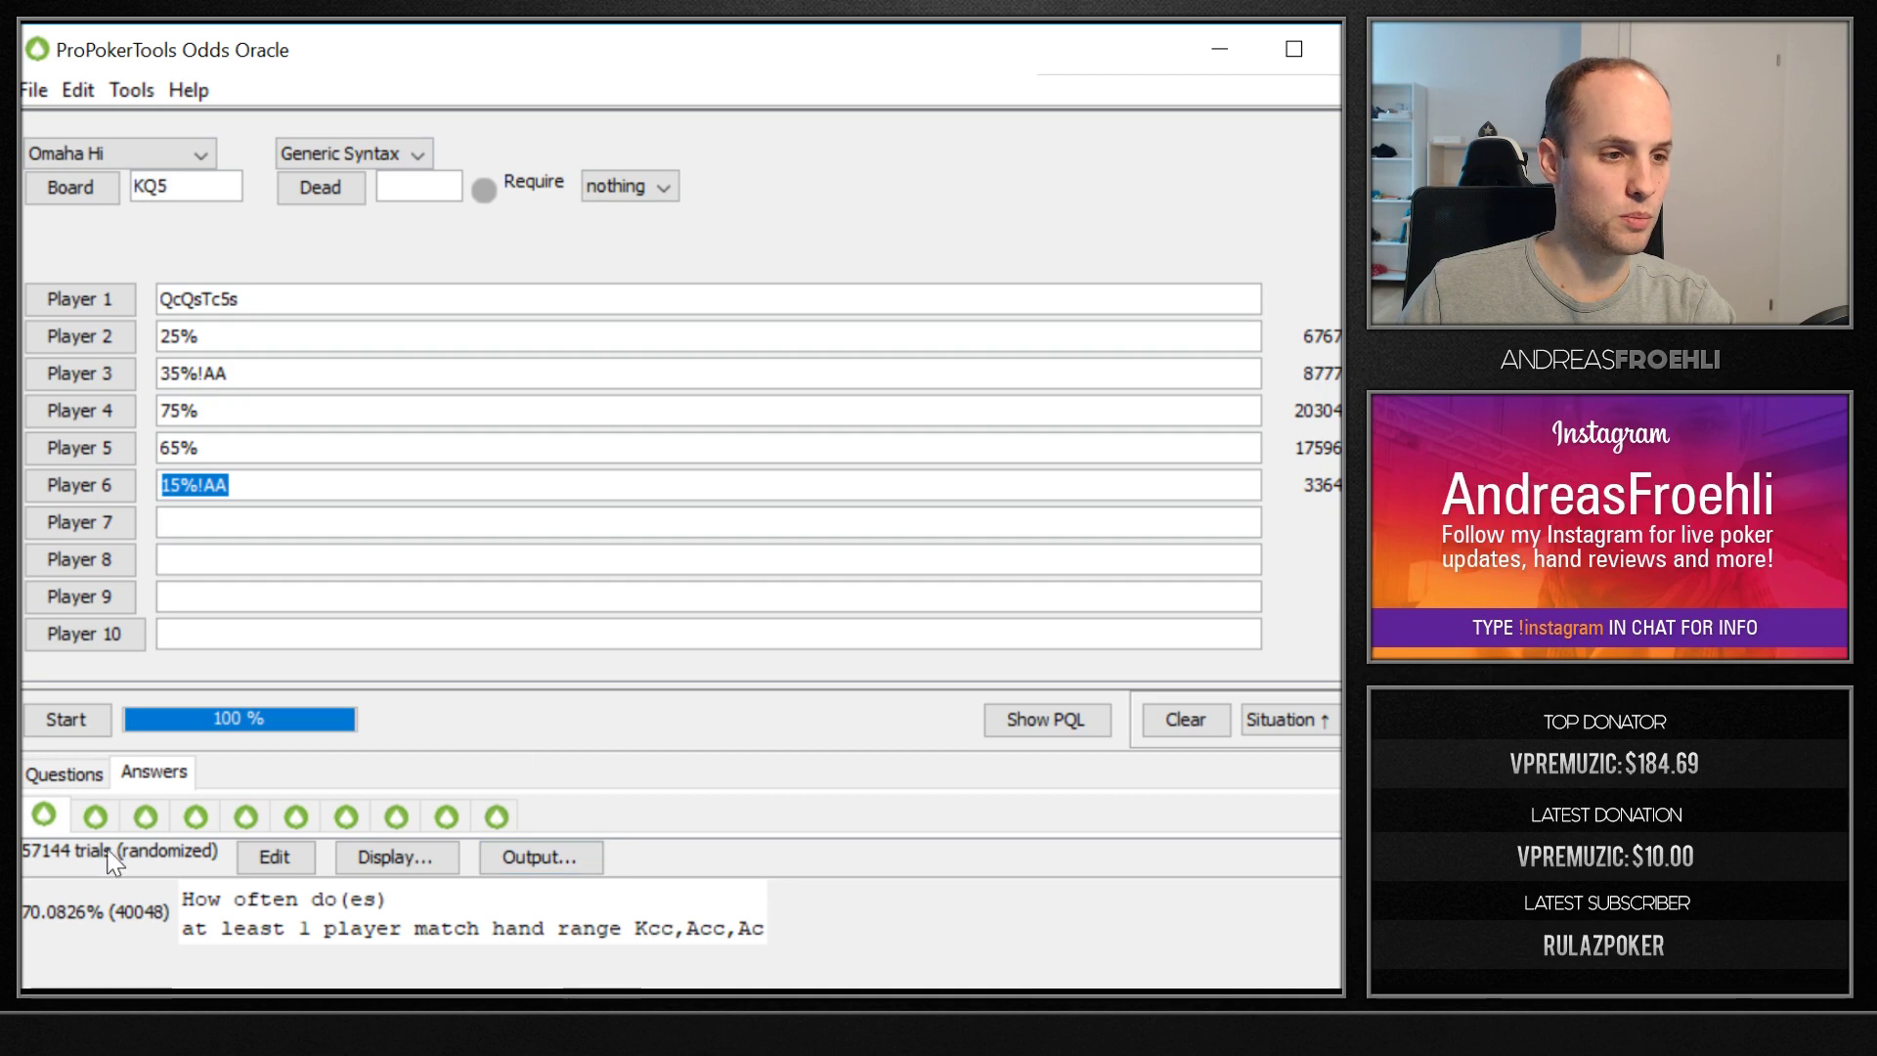
Set the hand range to match to KK, then run the simulation and stop it partway.
click(101, 768)
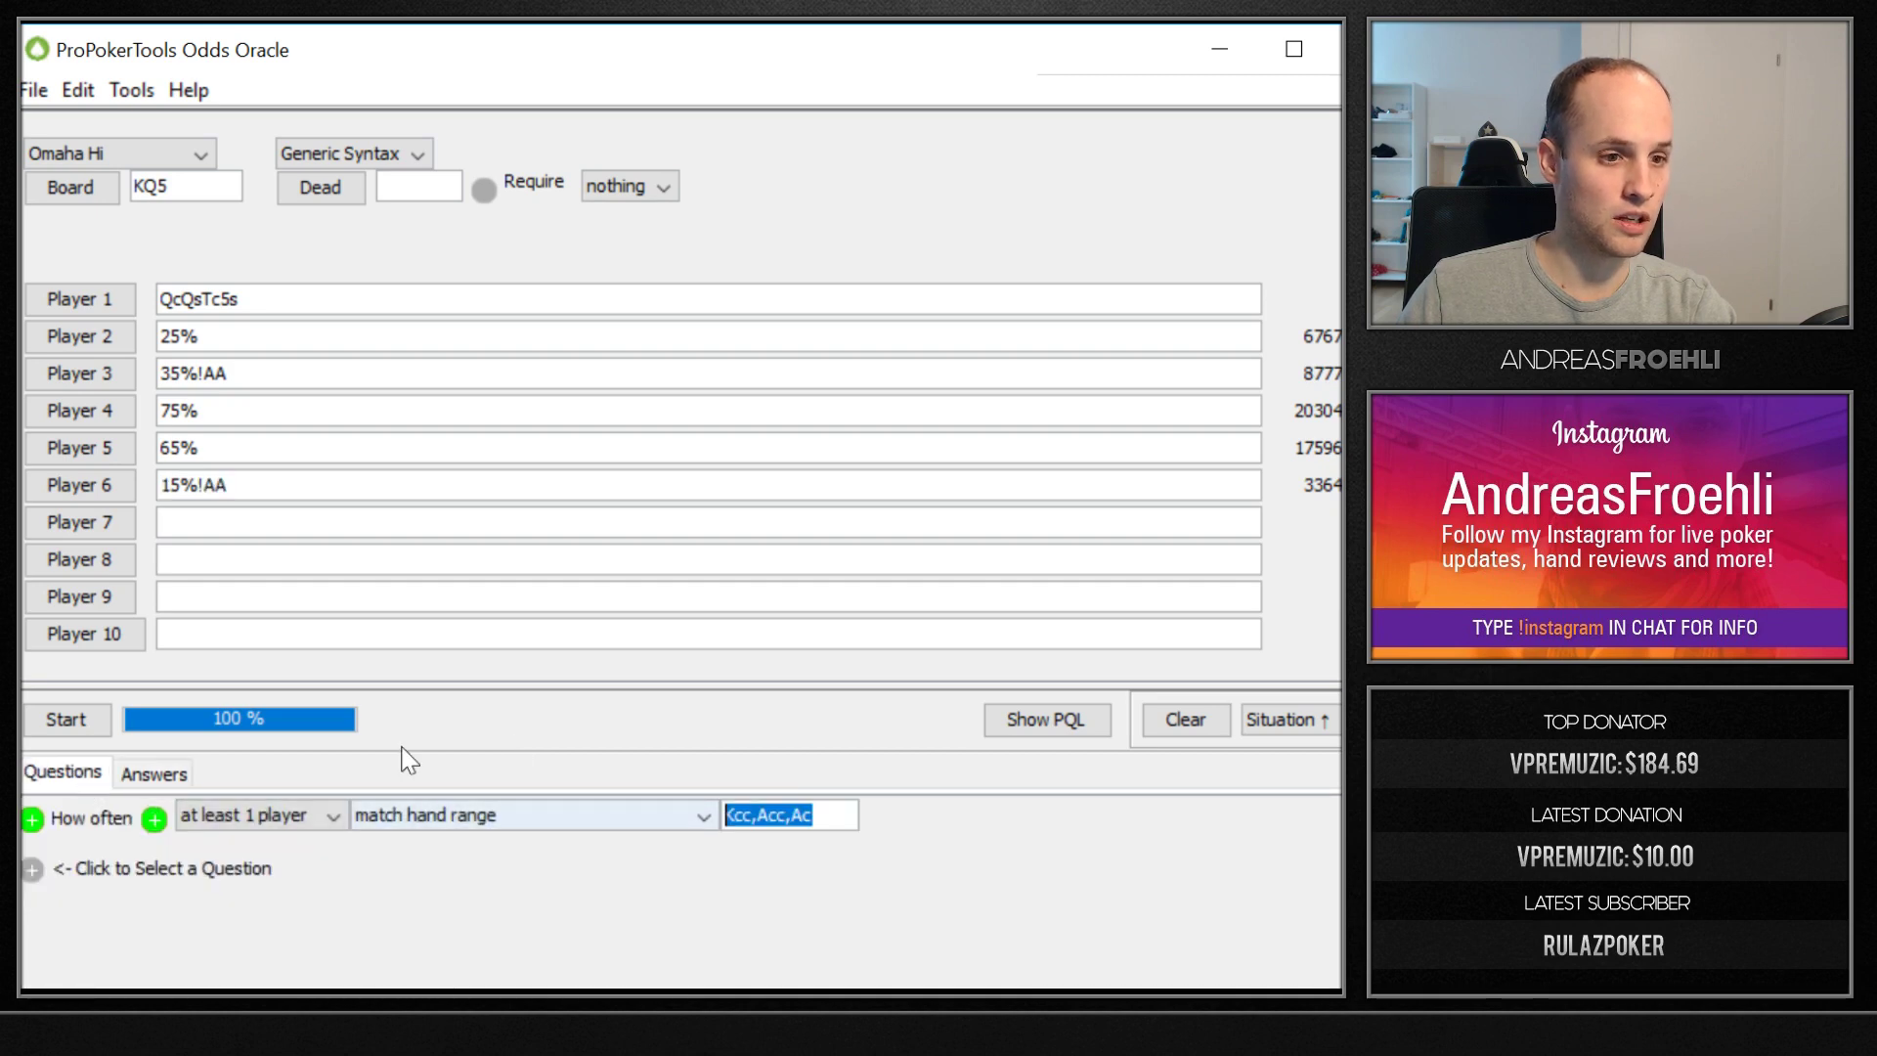
text(KK)
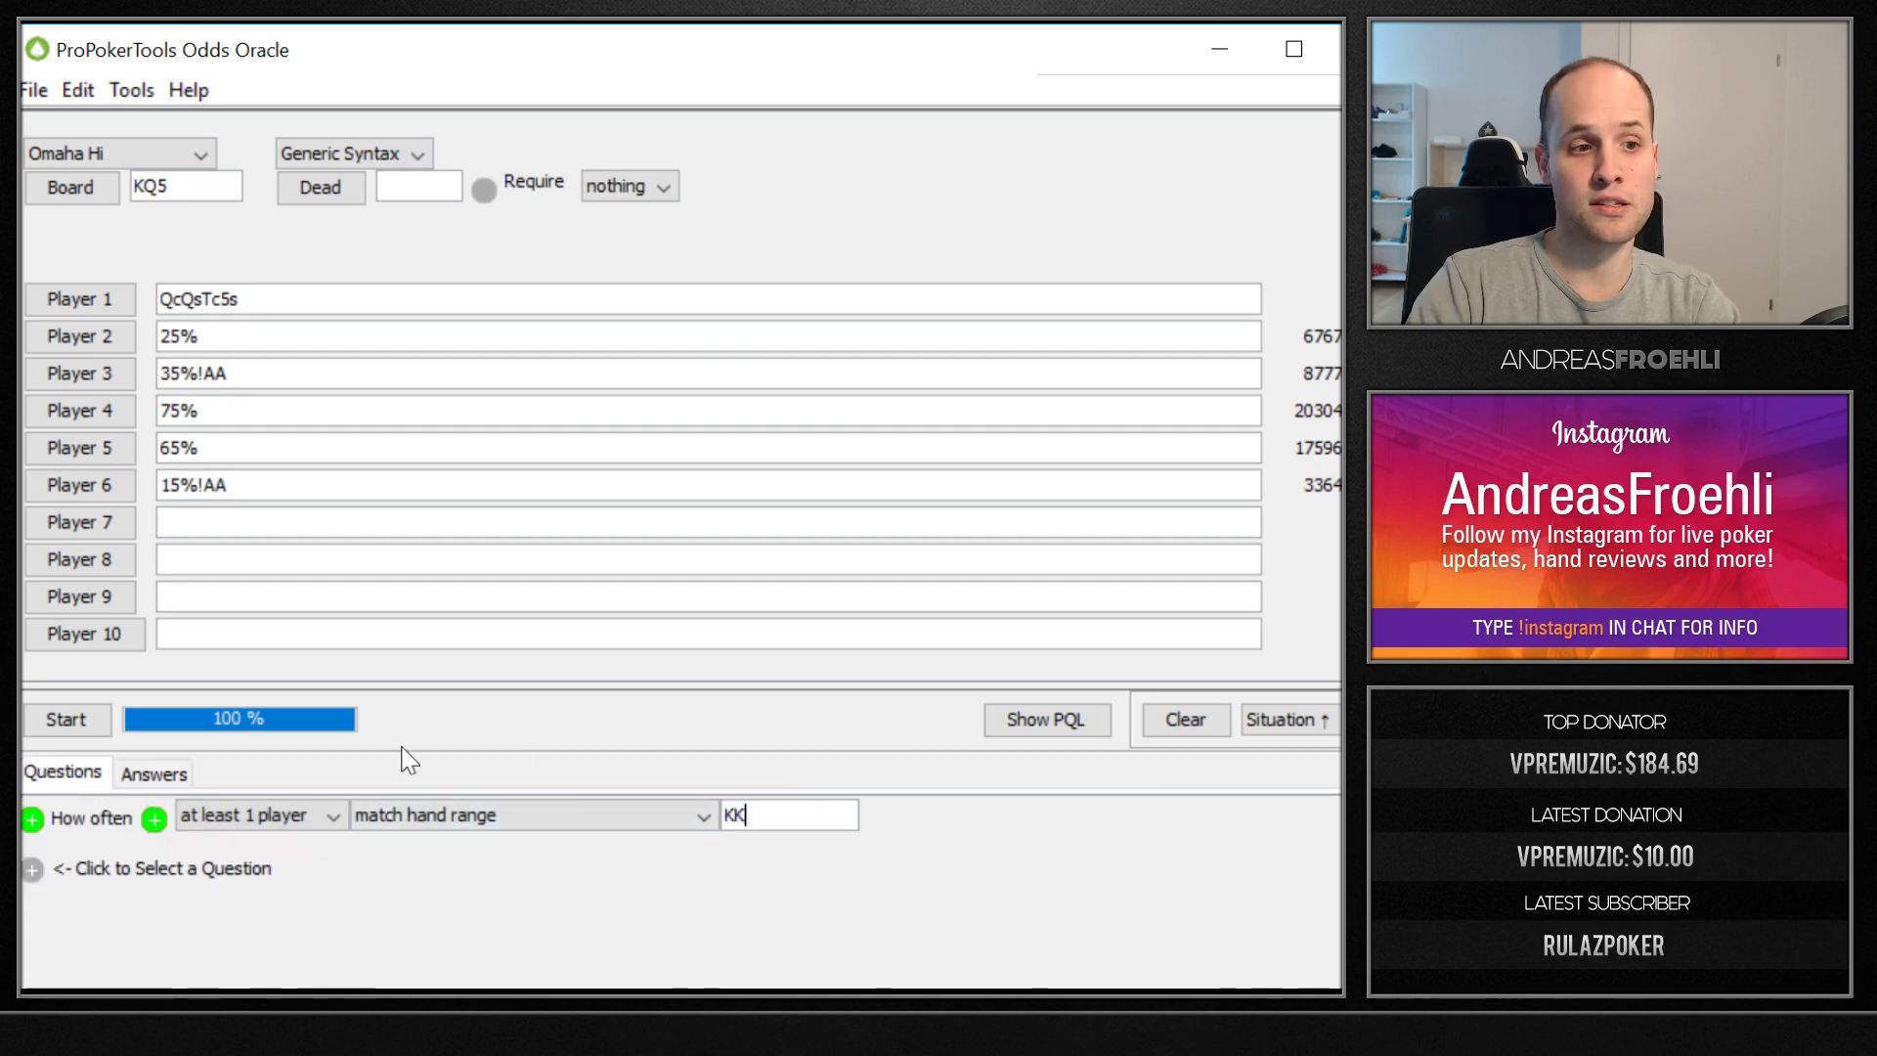
click(115, 723)
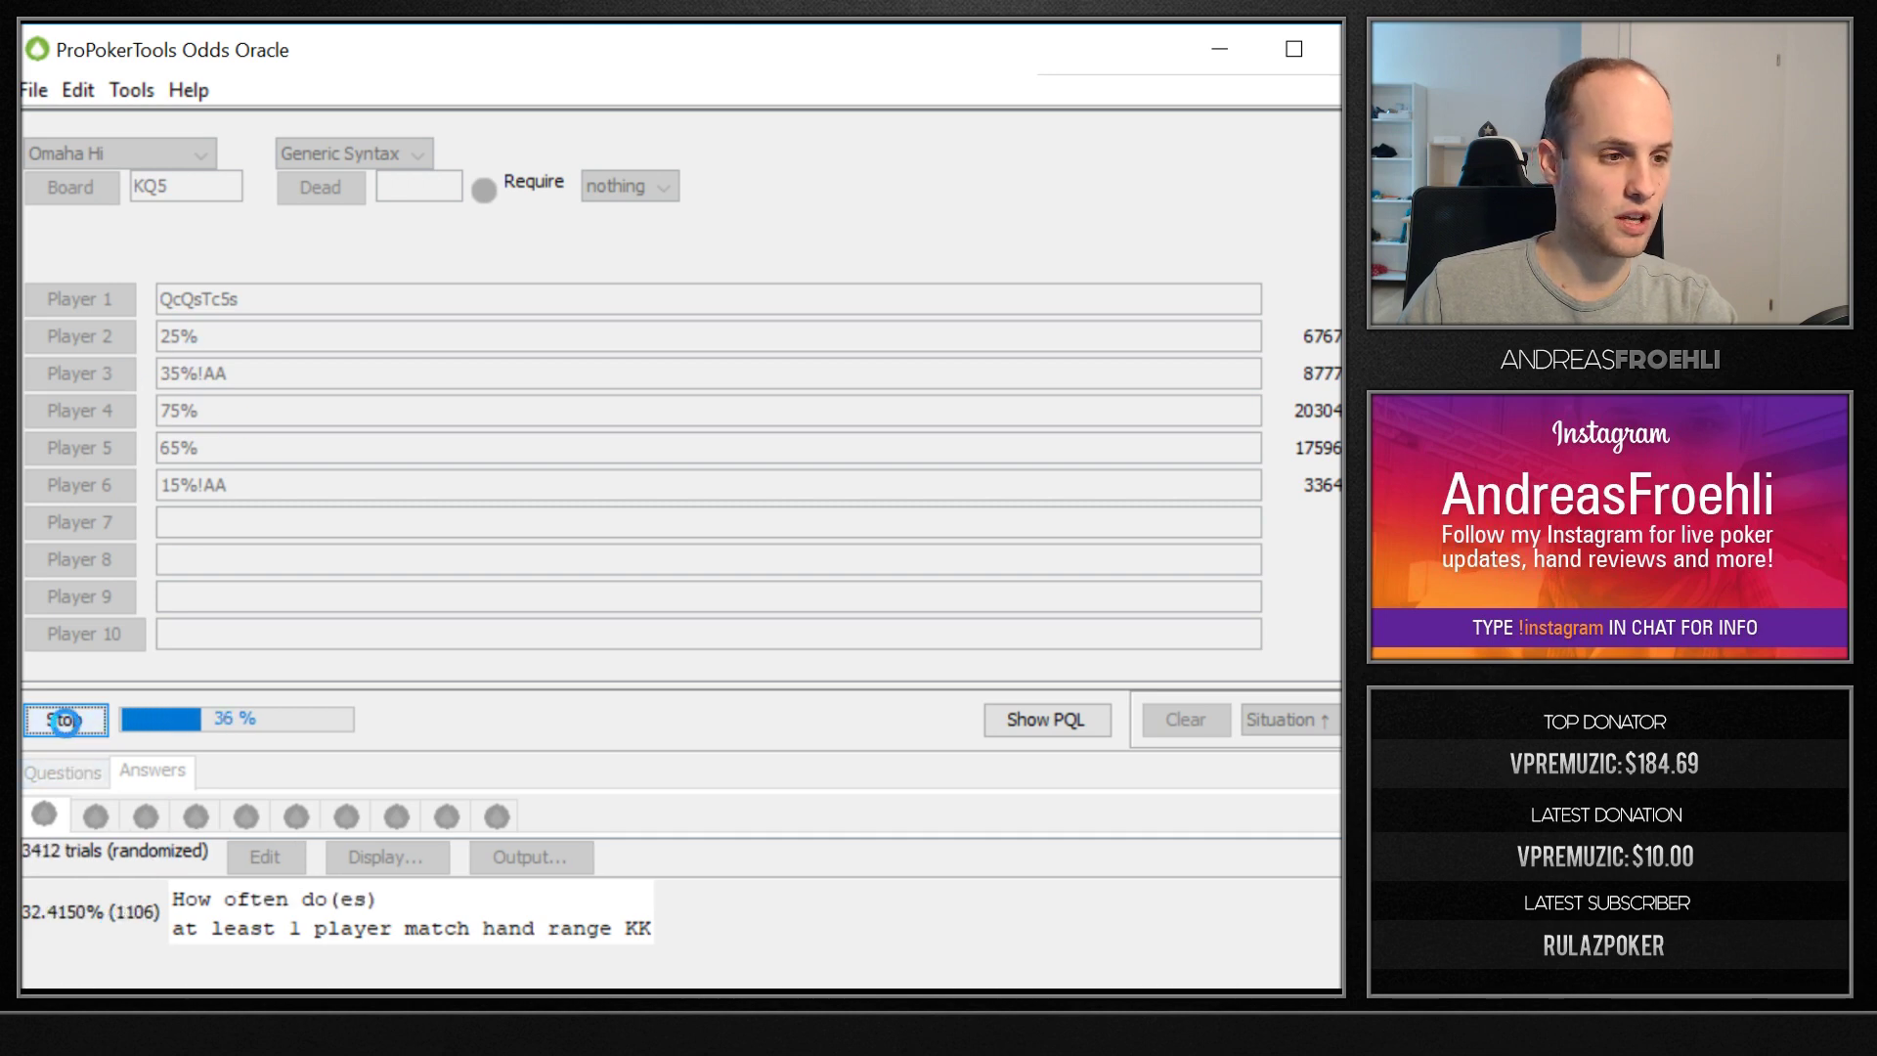
click(64, 721)
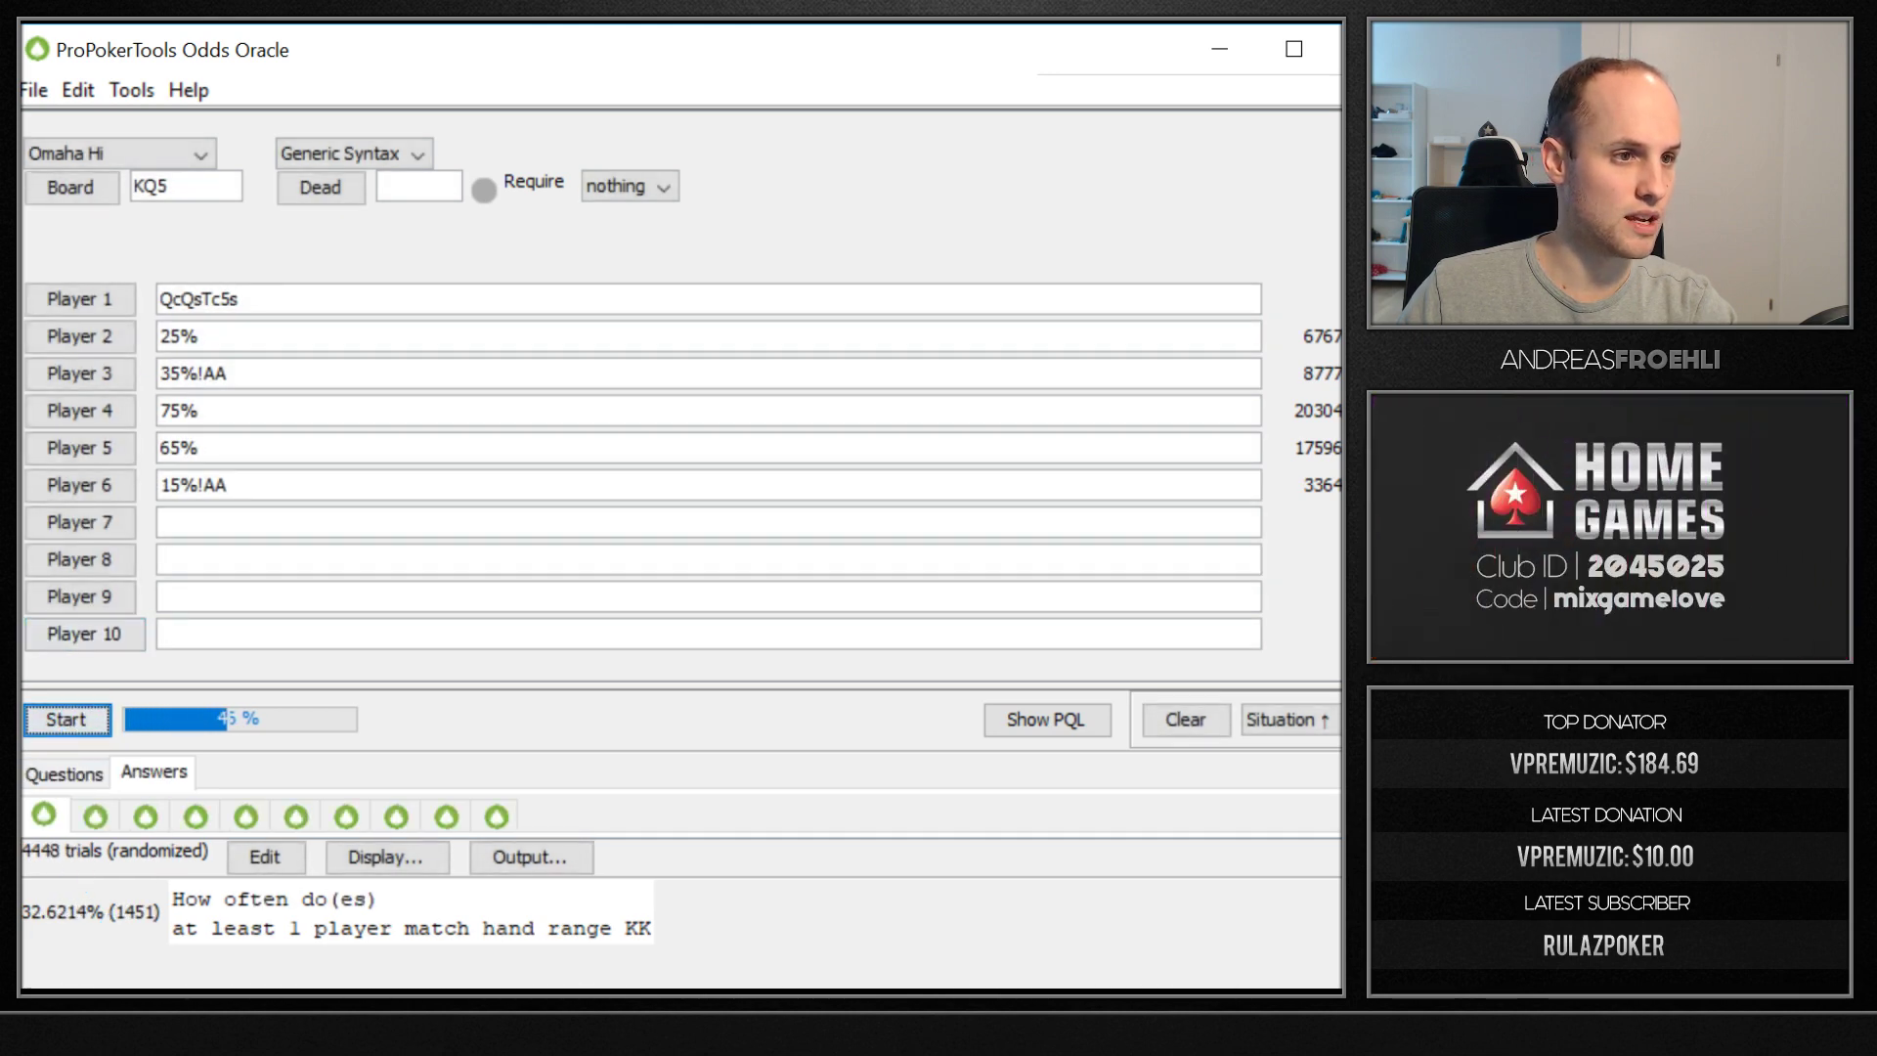
Change Player 1's hand to QcQsKc5s and run the simulation again through all trials.
drag(244, 299, 147, 298)
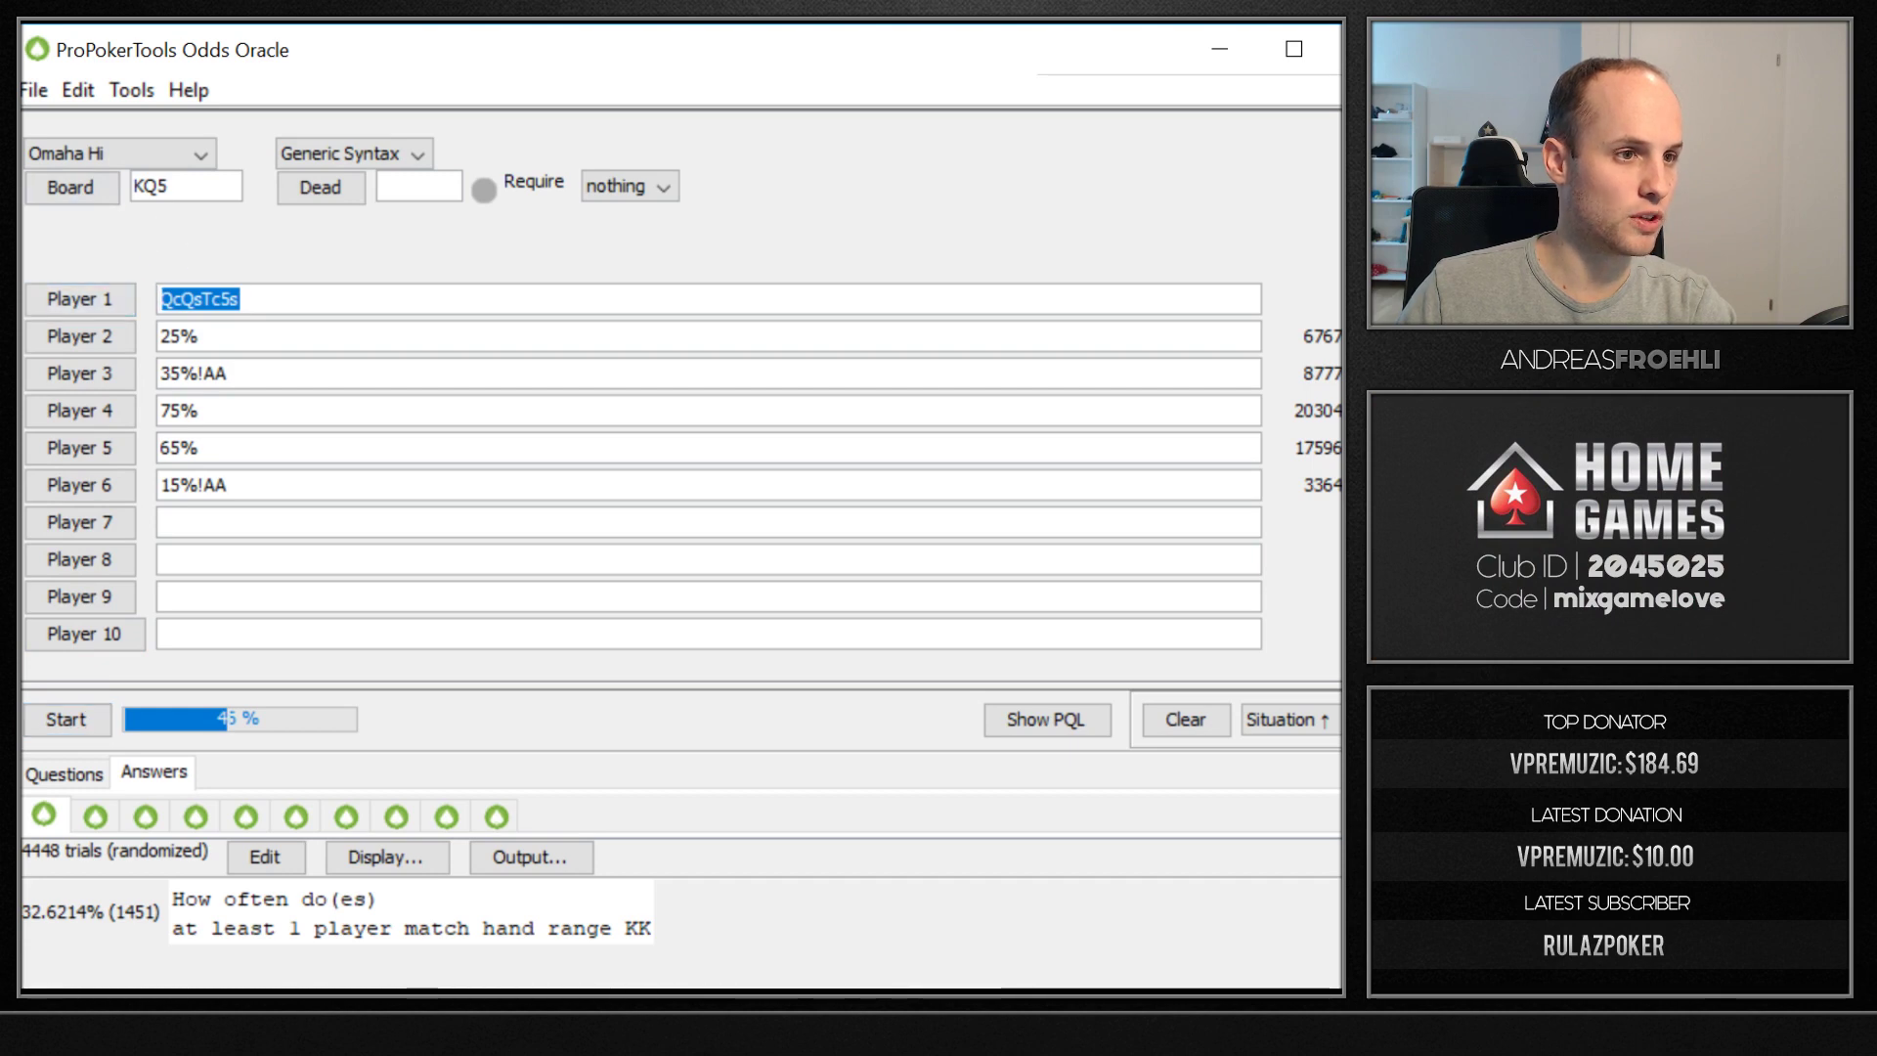
click(209, 299)
key(BackSpace)
text(K)
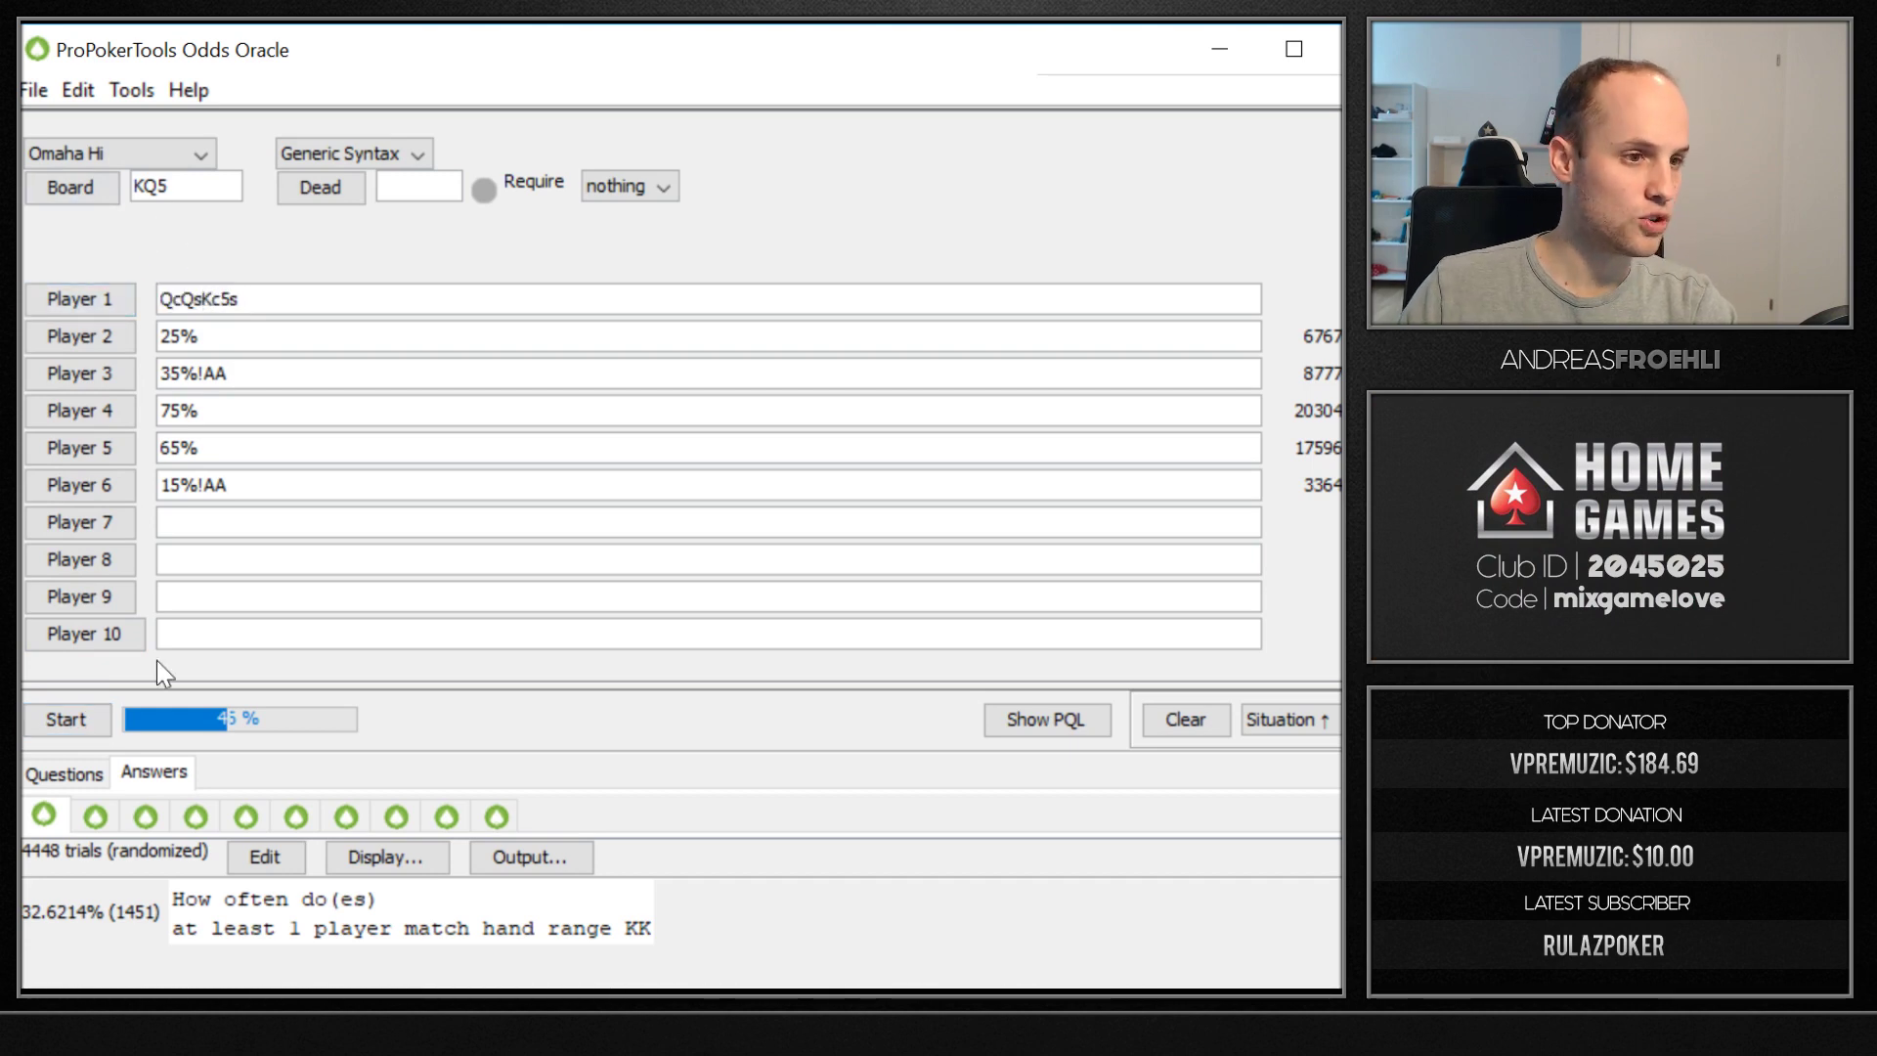
click(68, 719)
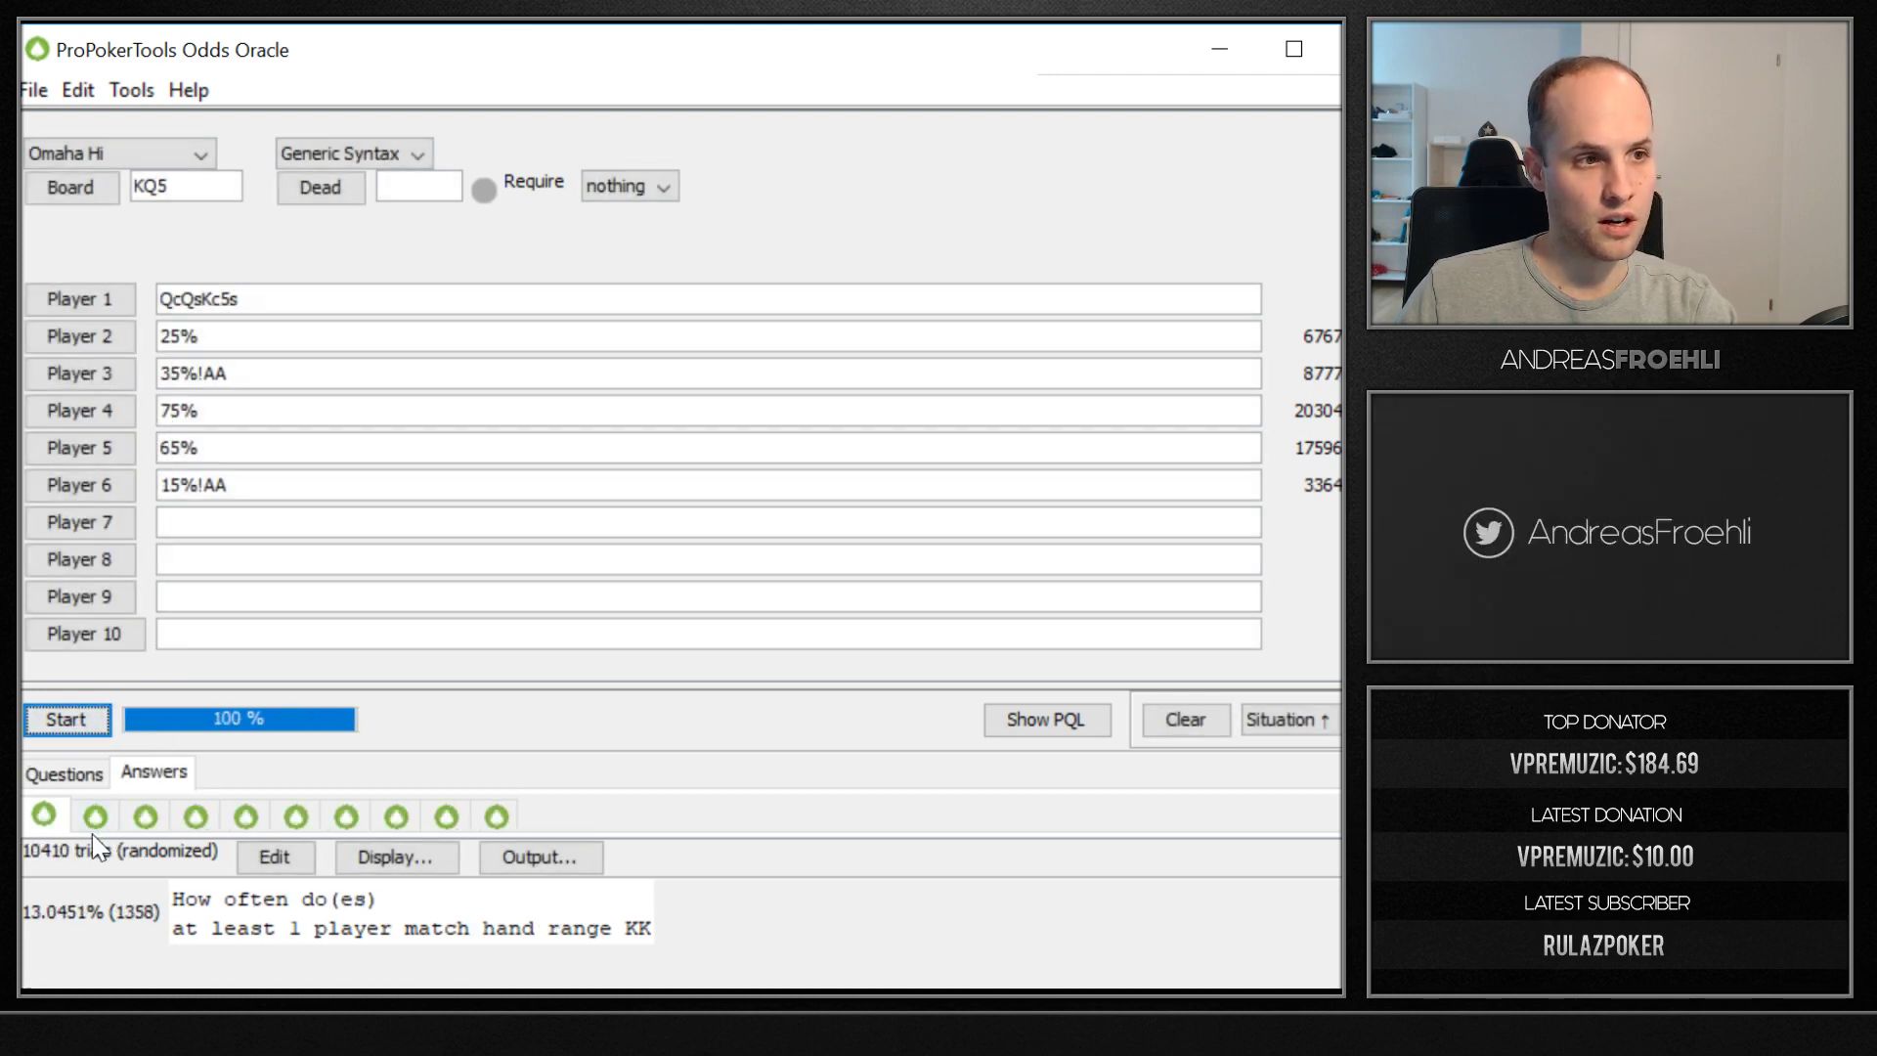
drag(180, 186, 131, 186)
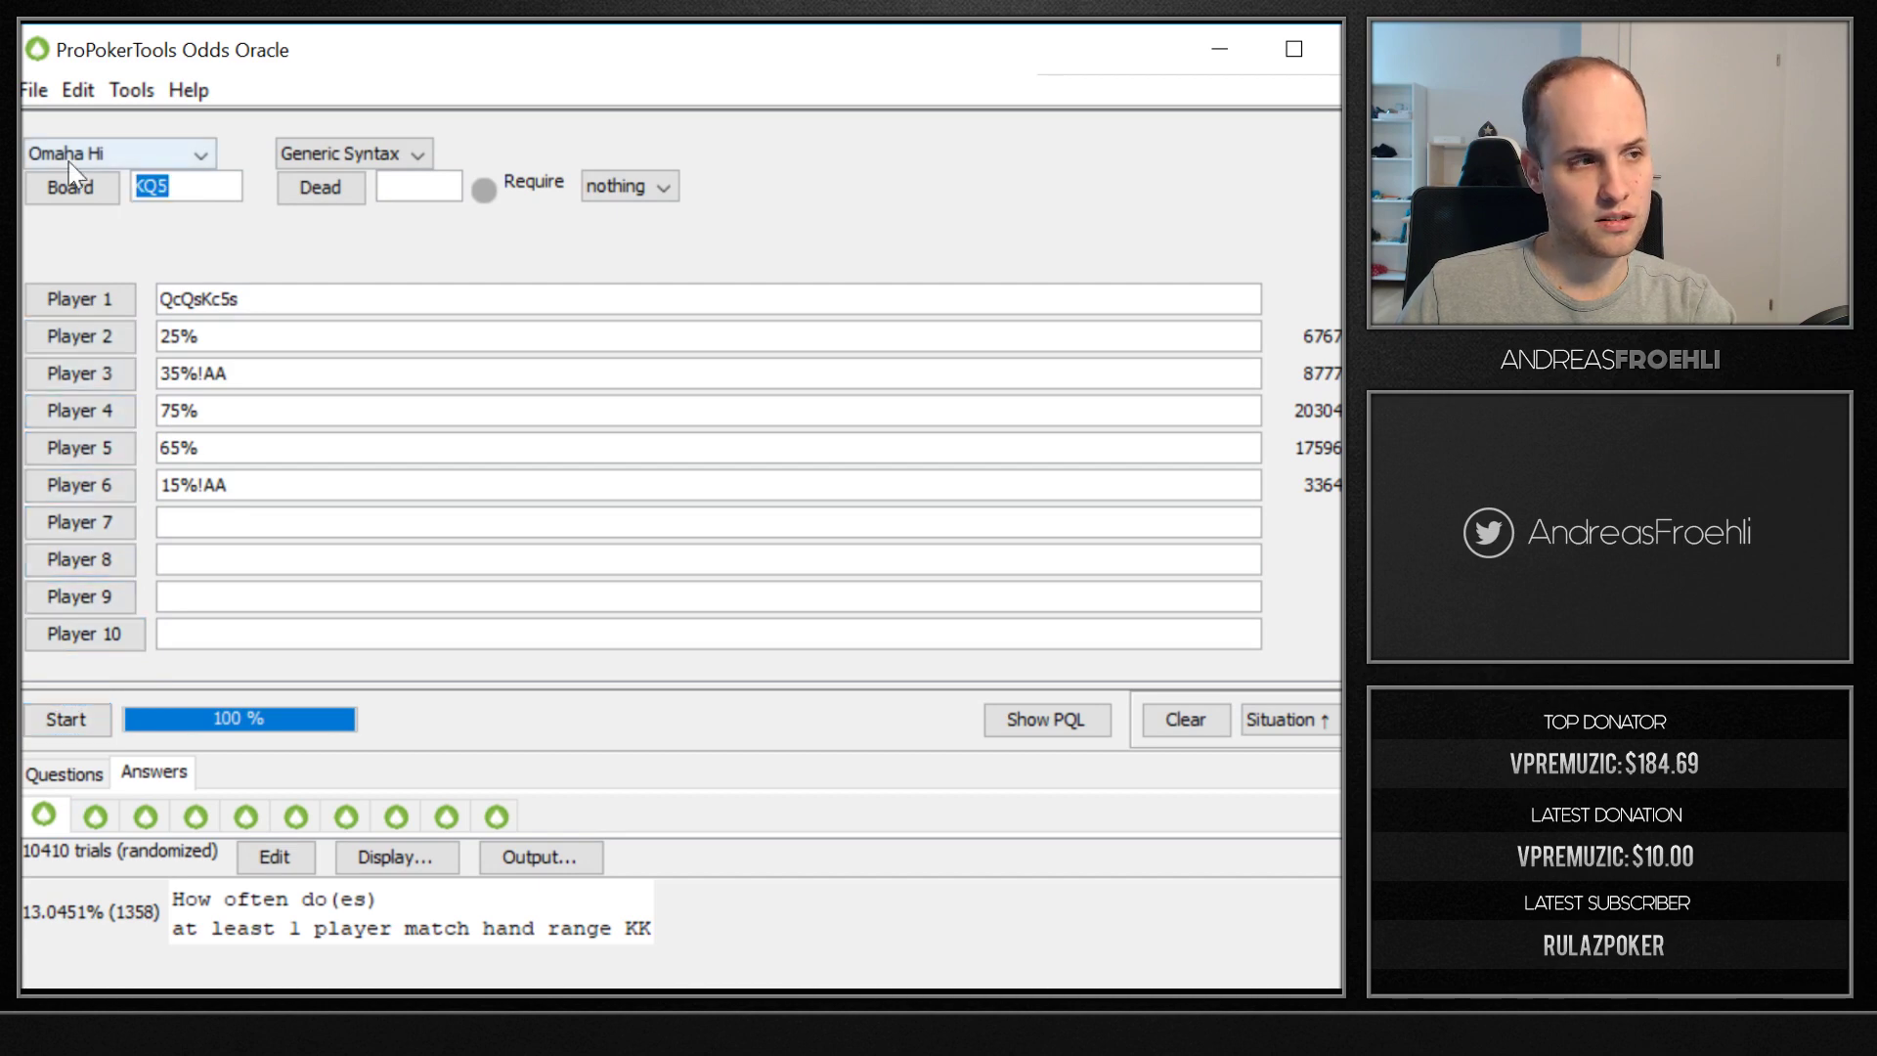